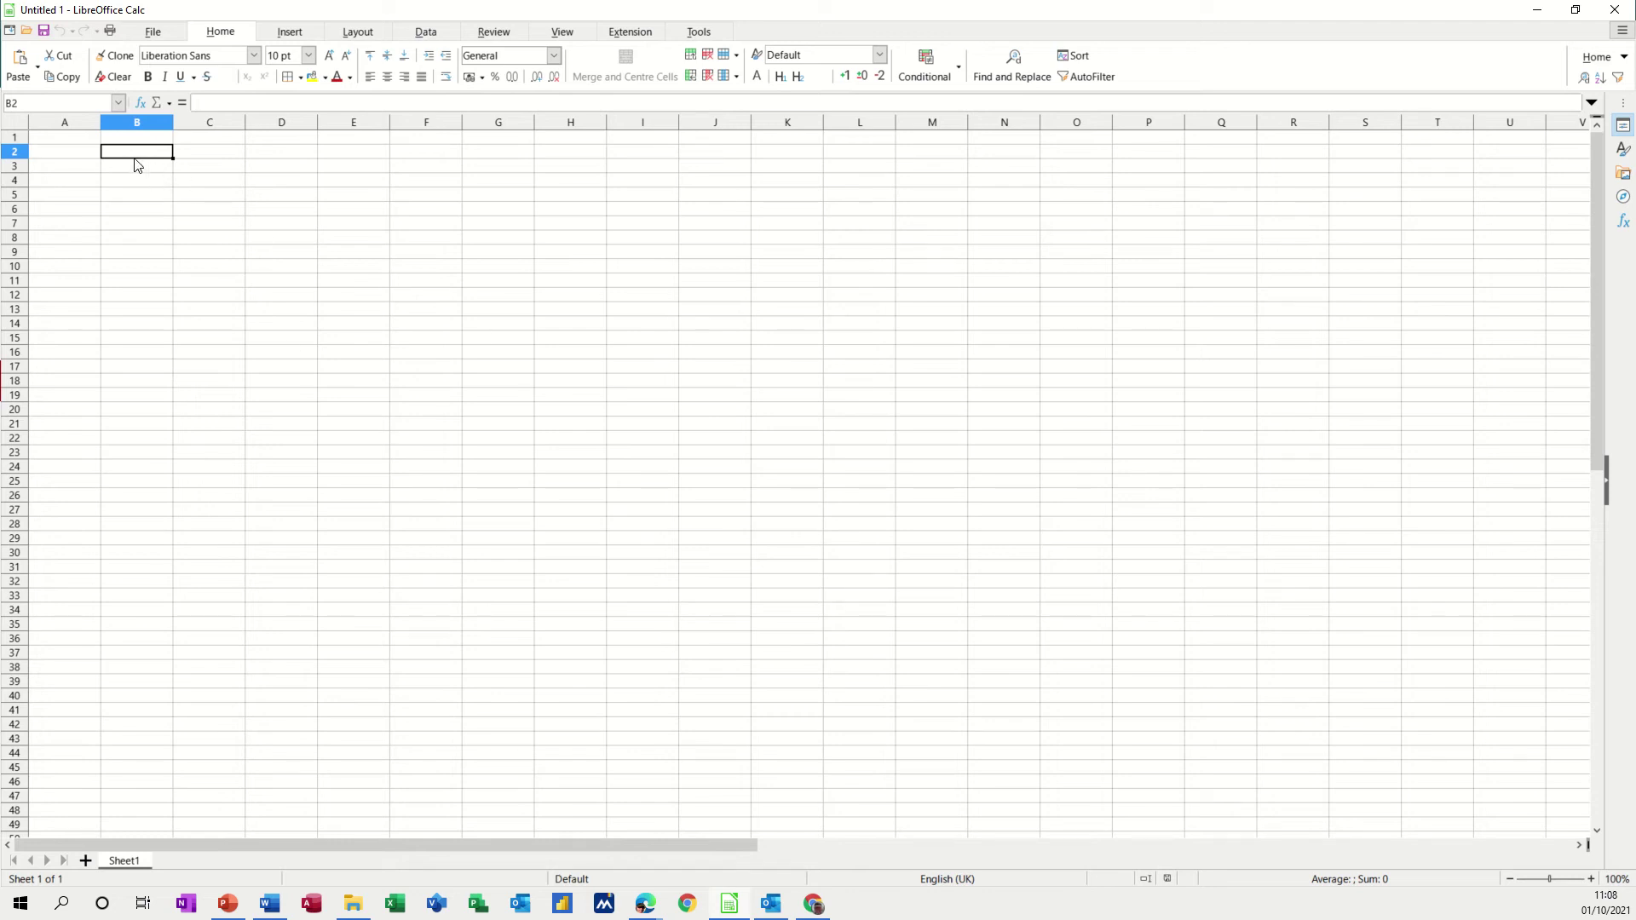
Enter Mon in B2 and autofill Tue through Fri across C2:F2
text(Mon)
key(Return)
click(160, 156)
drag(174, 159, 453, 166)
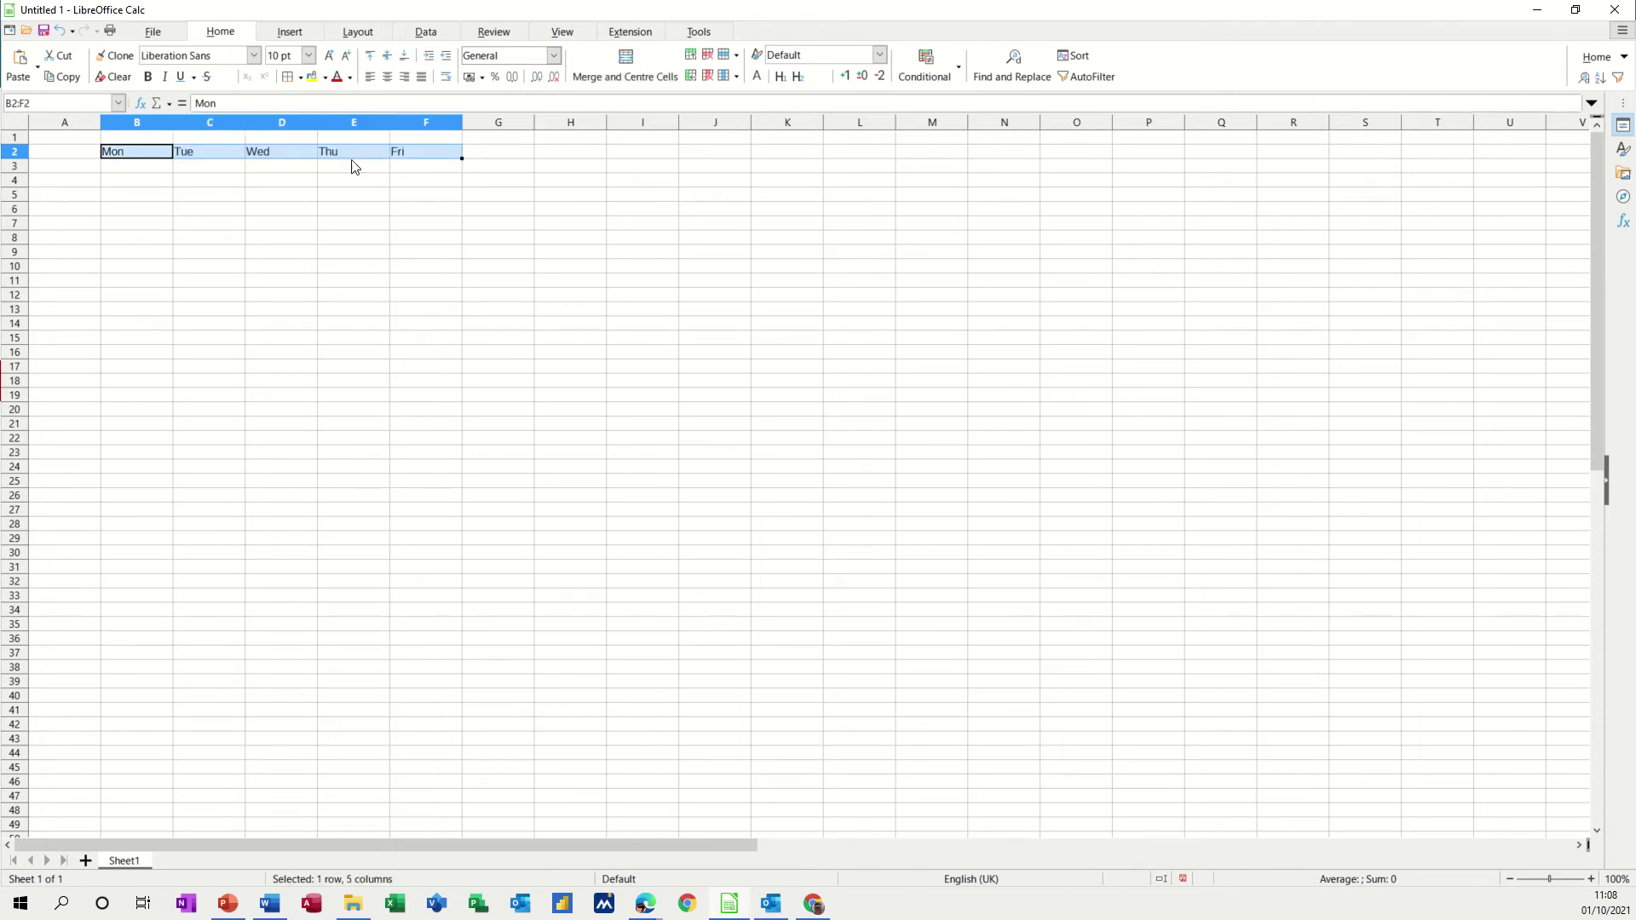
click(498, 155)
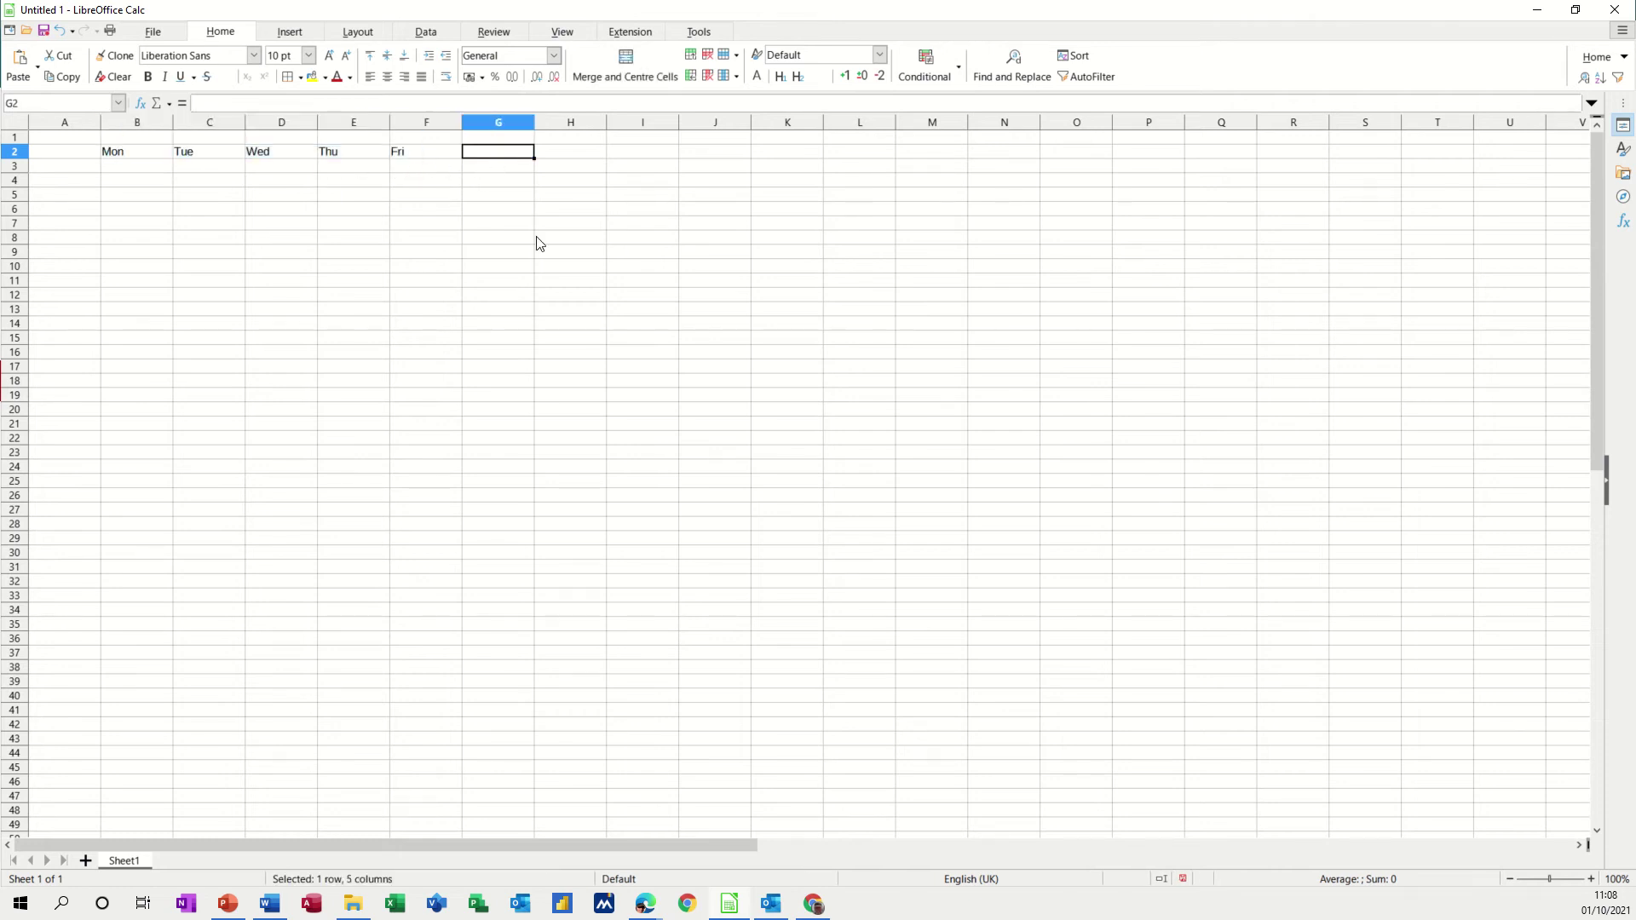
Head G2 'Total' and list the items Car, Tax, Food, Water and Beer in A3:A7
text(To)
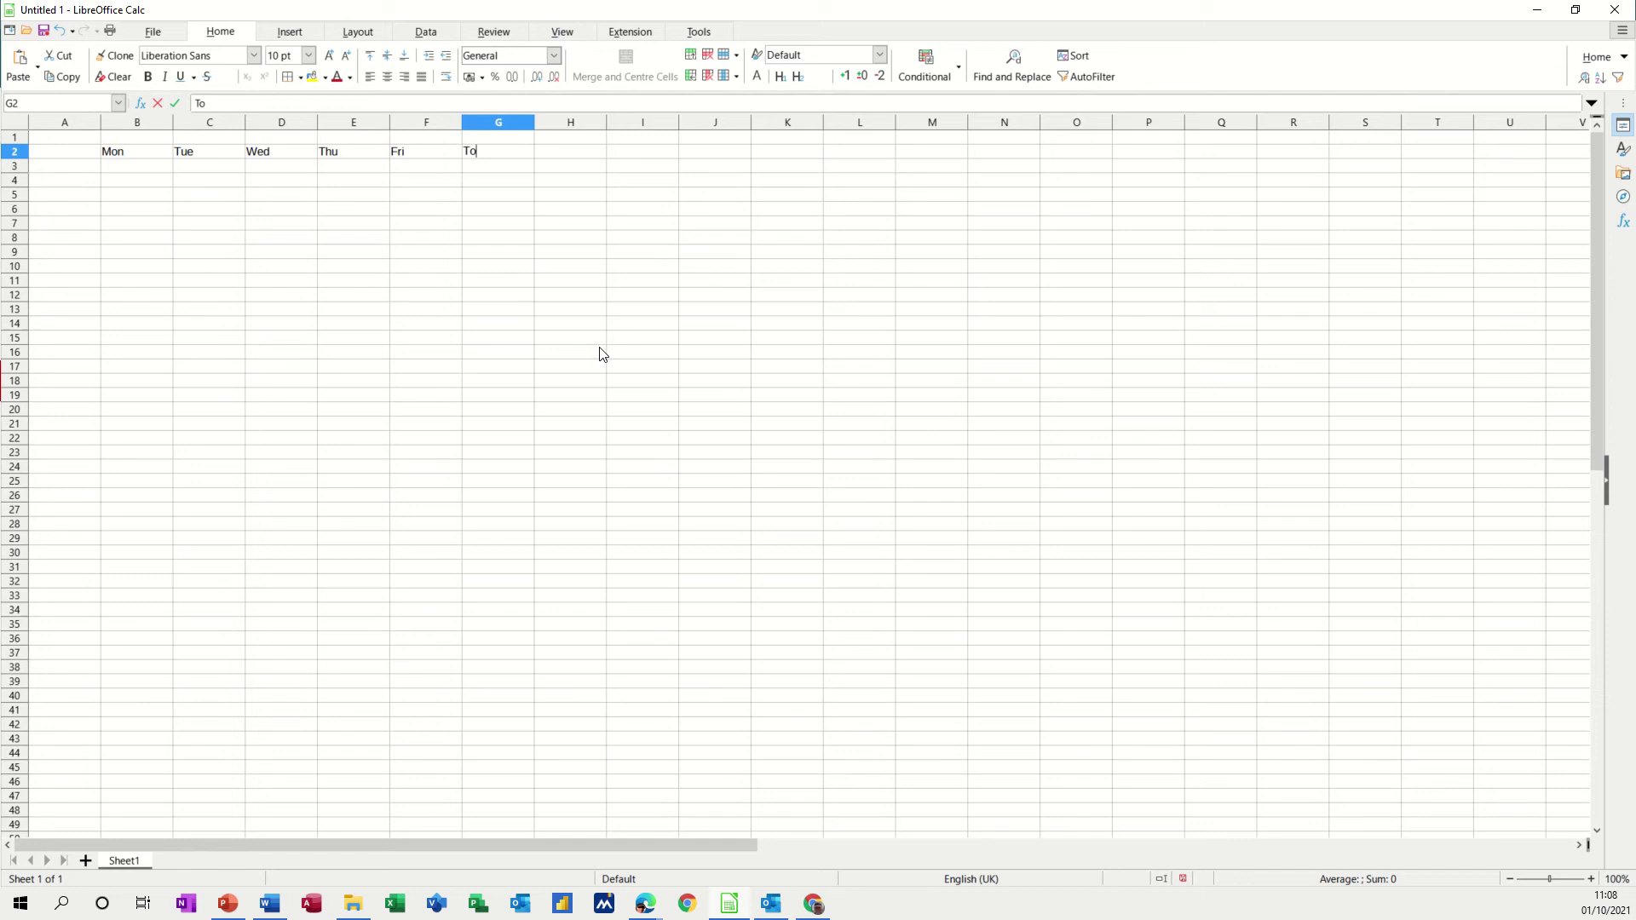
text(tal)
click(70, 168)
text(Car)
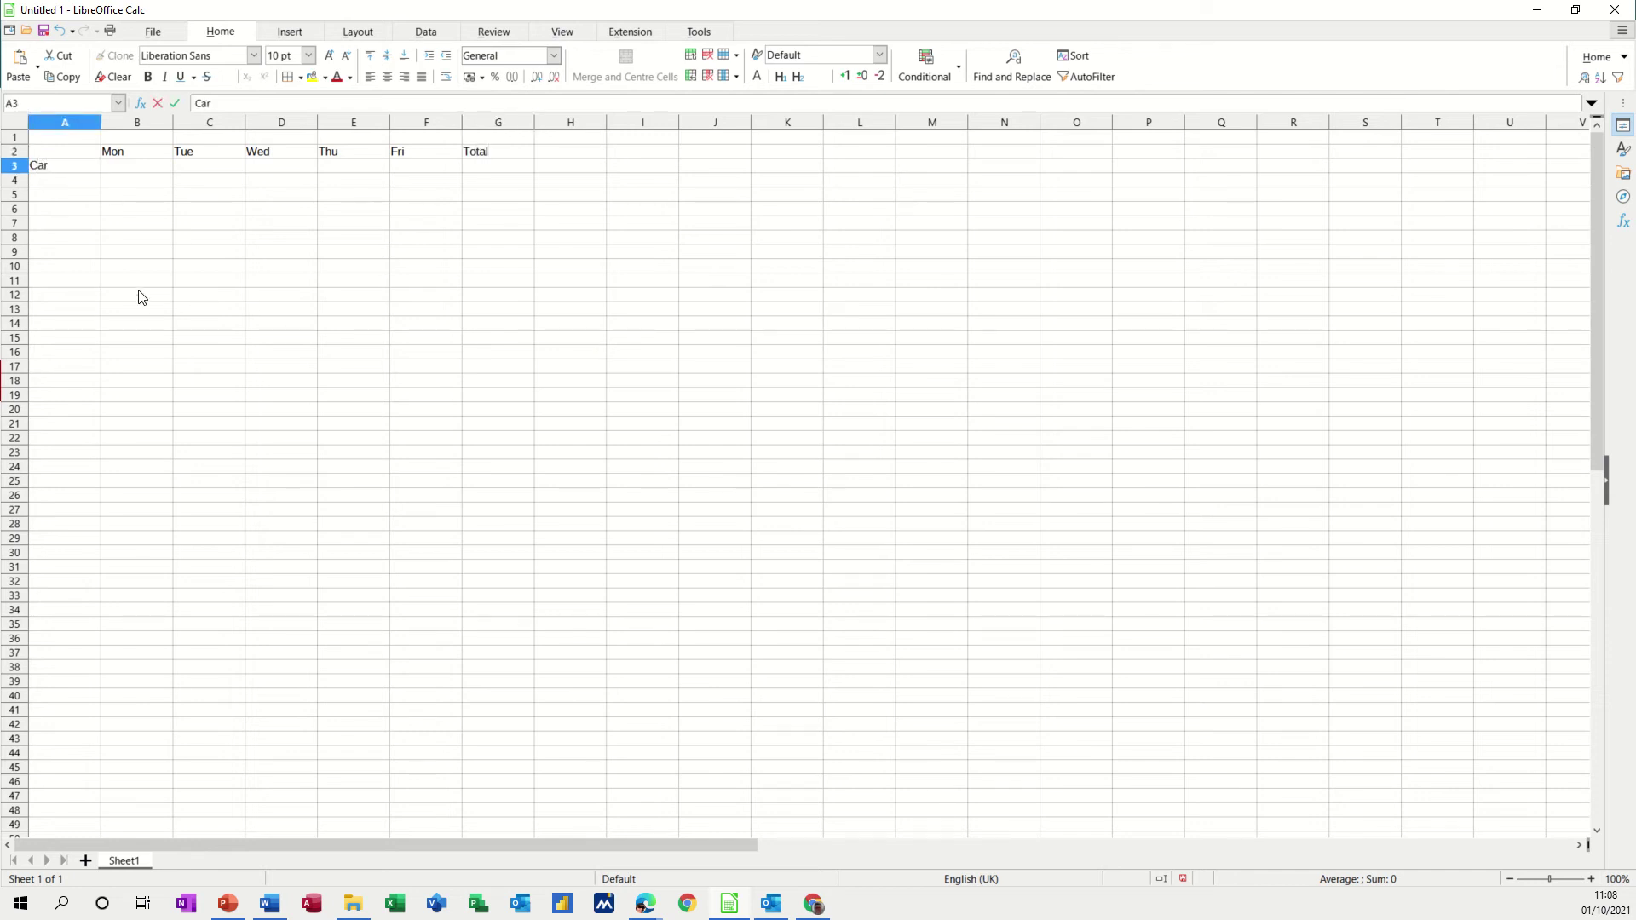
key(Return)
text(Tax)
key(Return)
text(F)
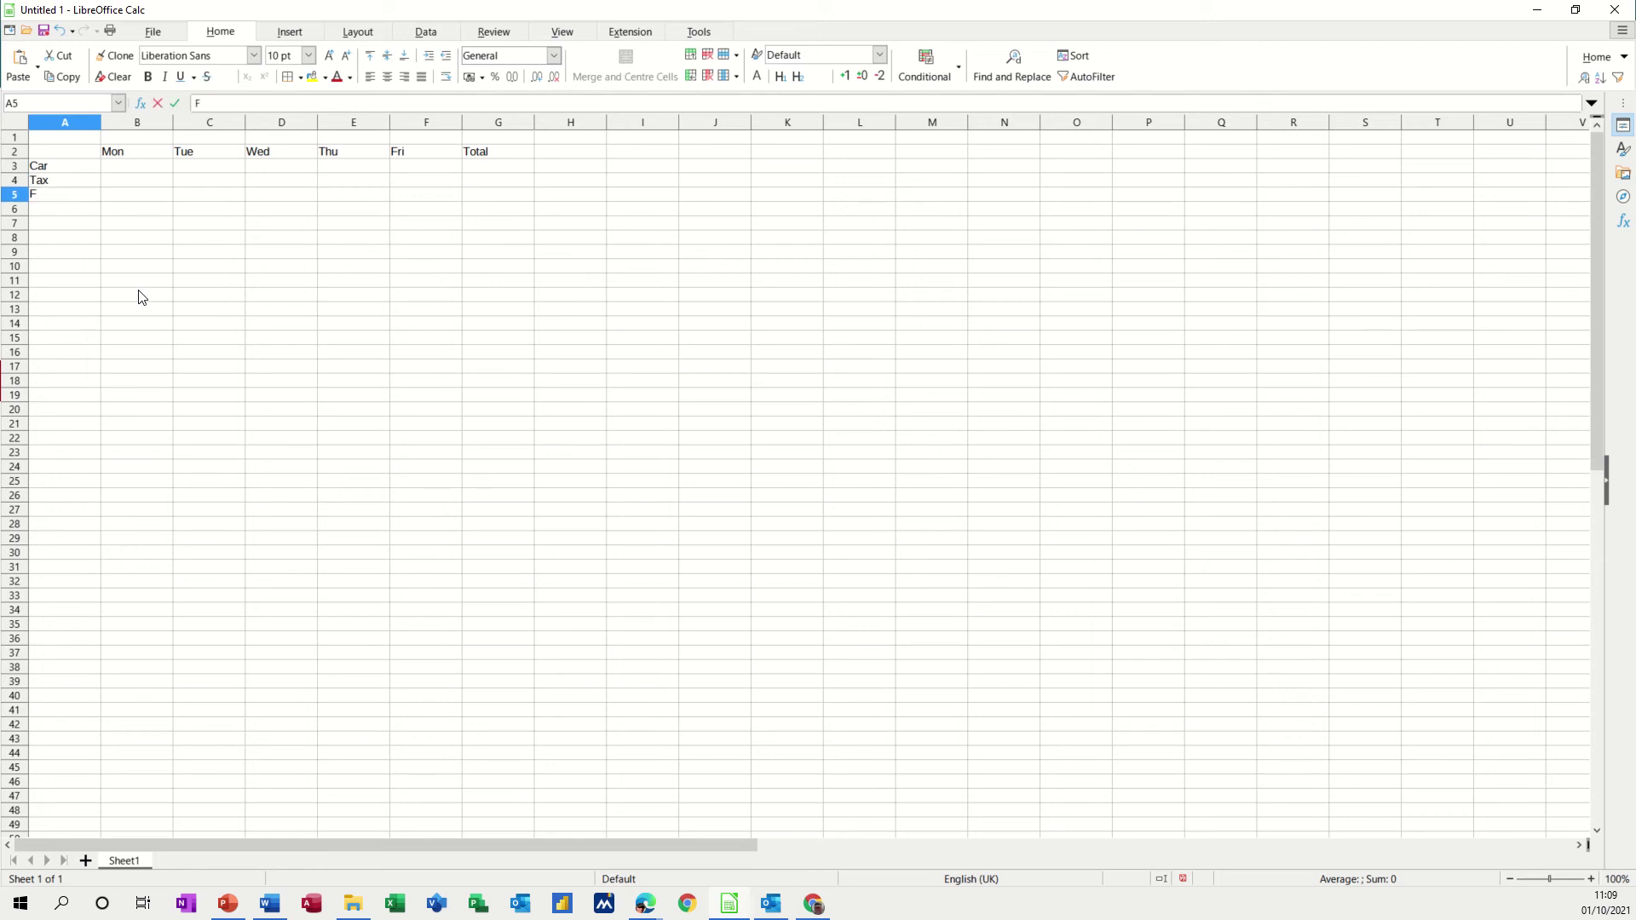
text(ood)
key(Return)
text(Water)
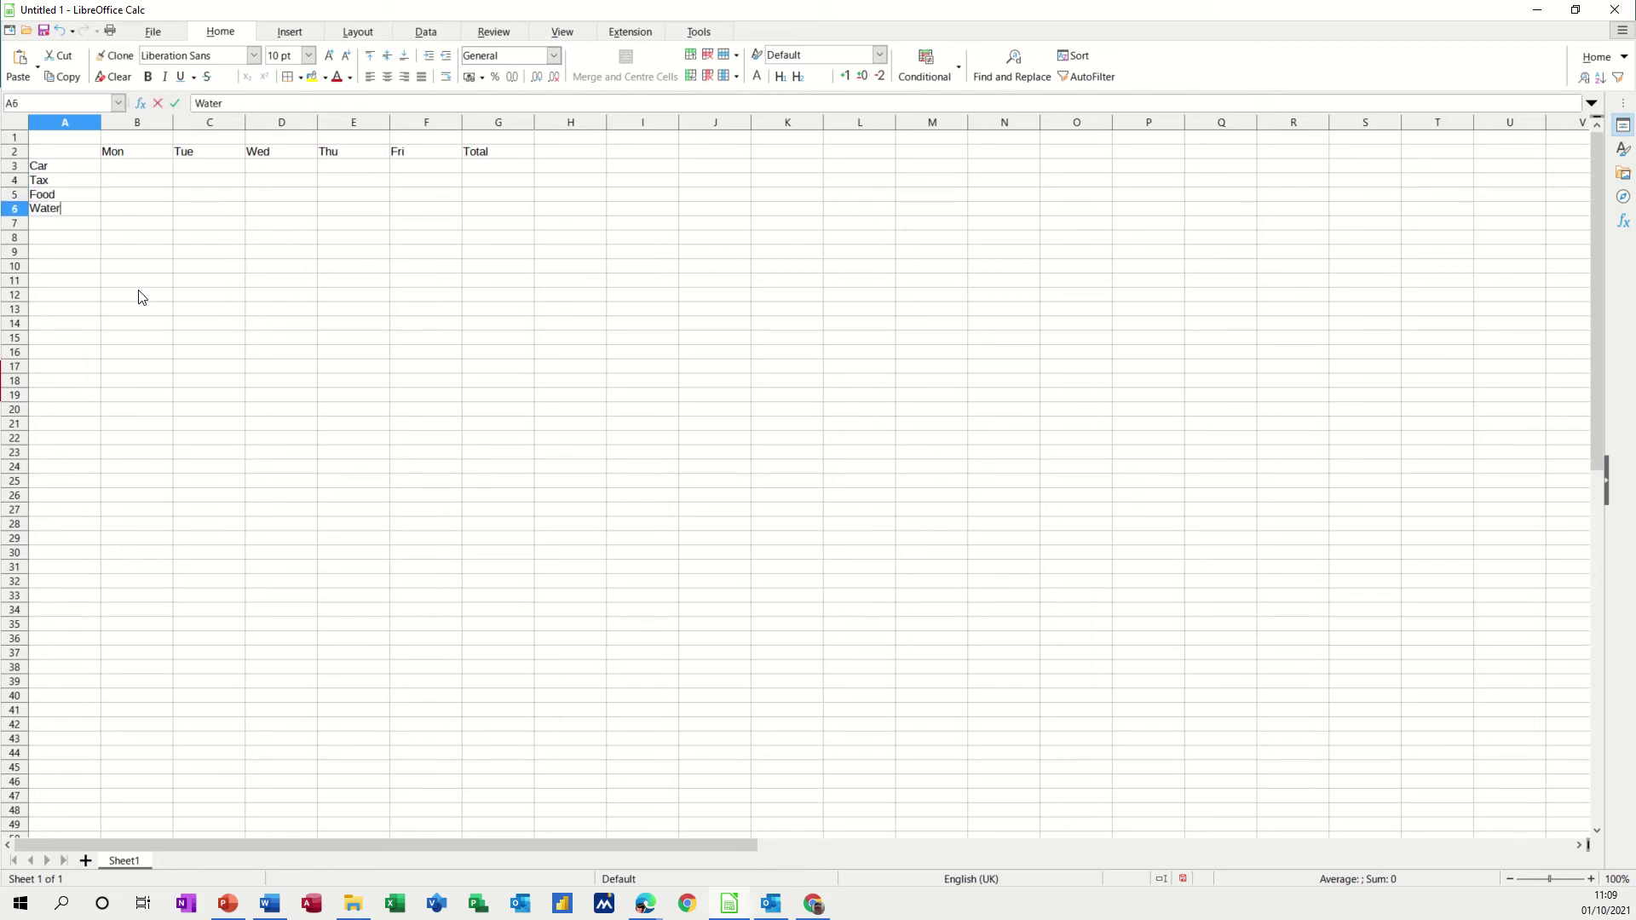
key(Return)
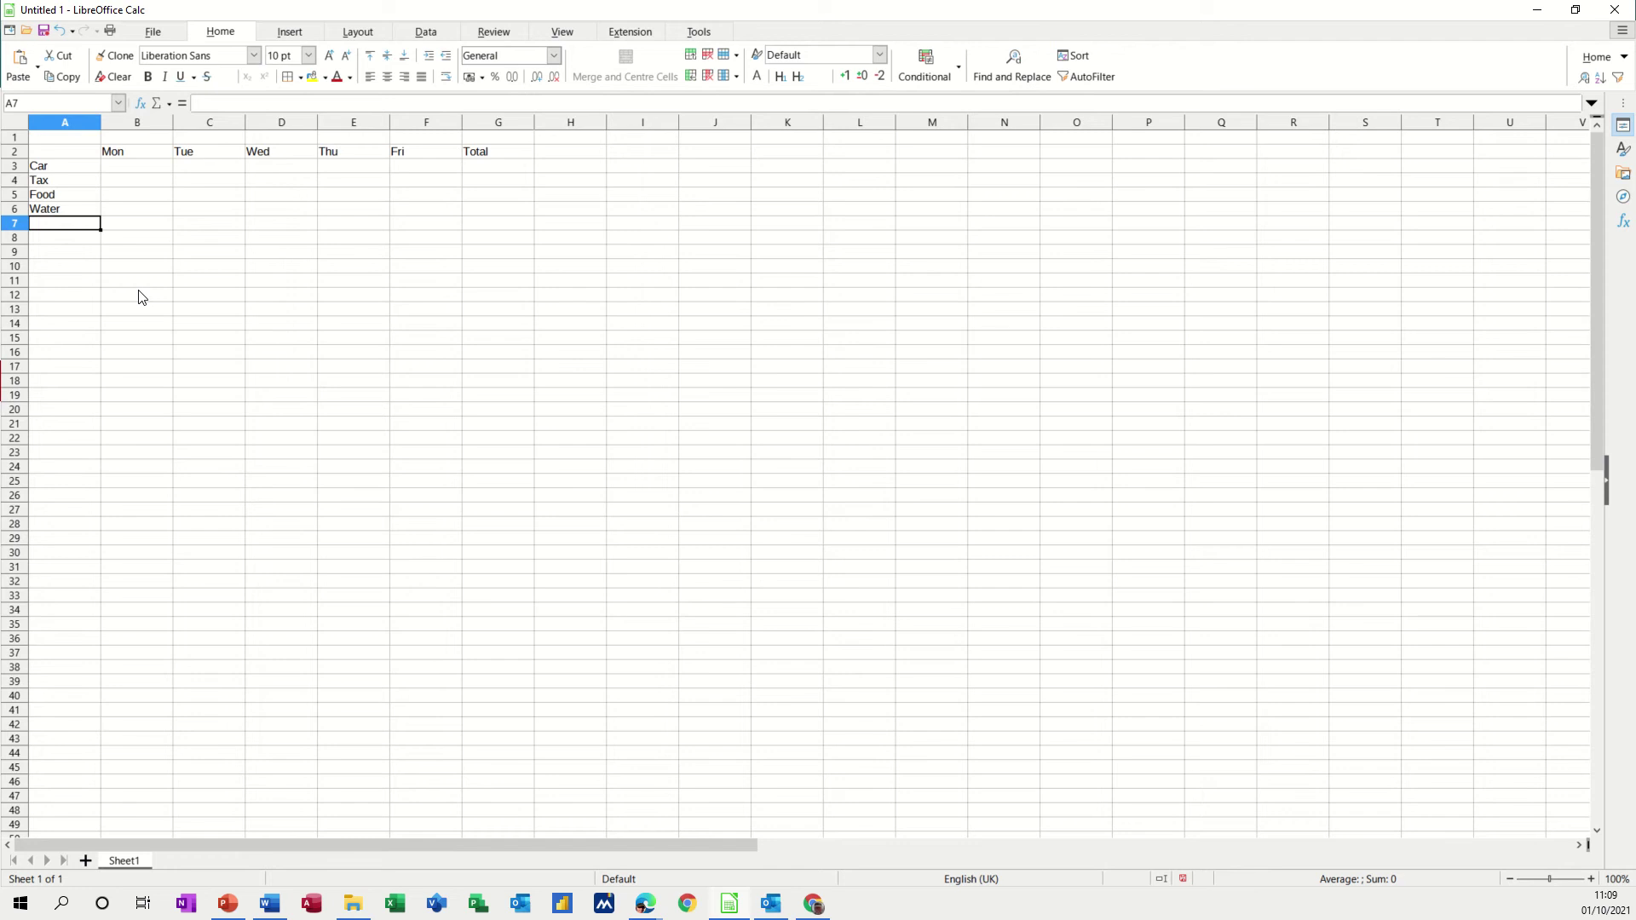
text(Beer)
key(Return)
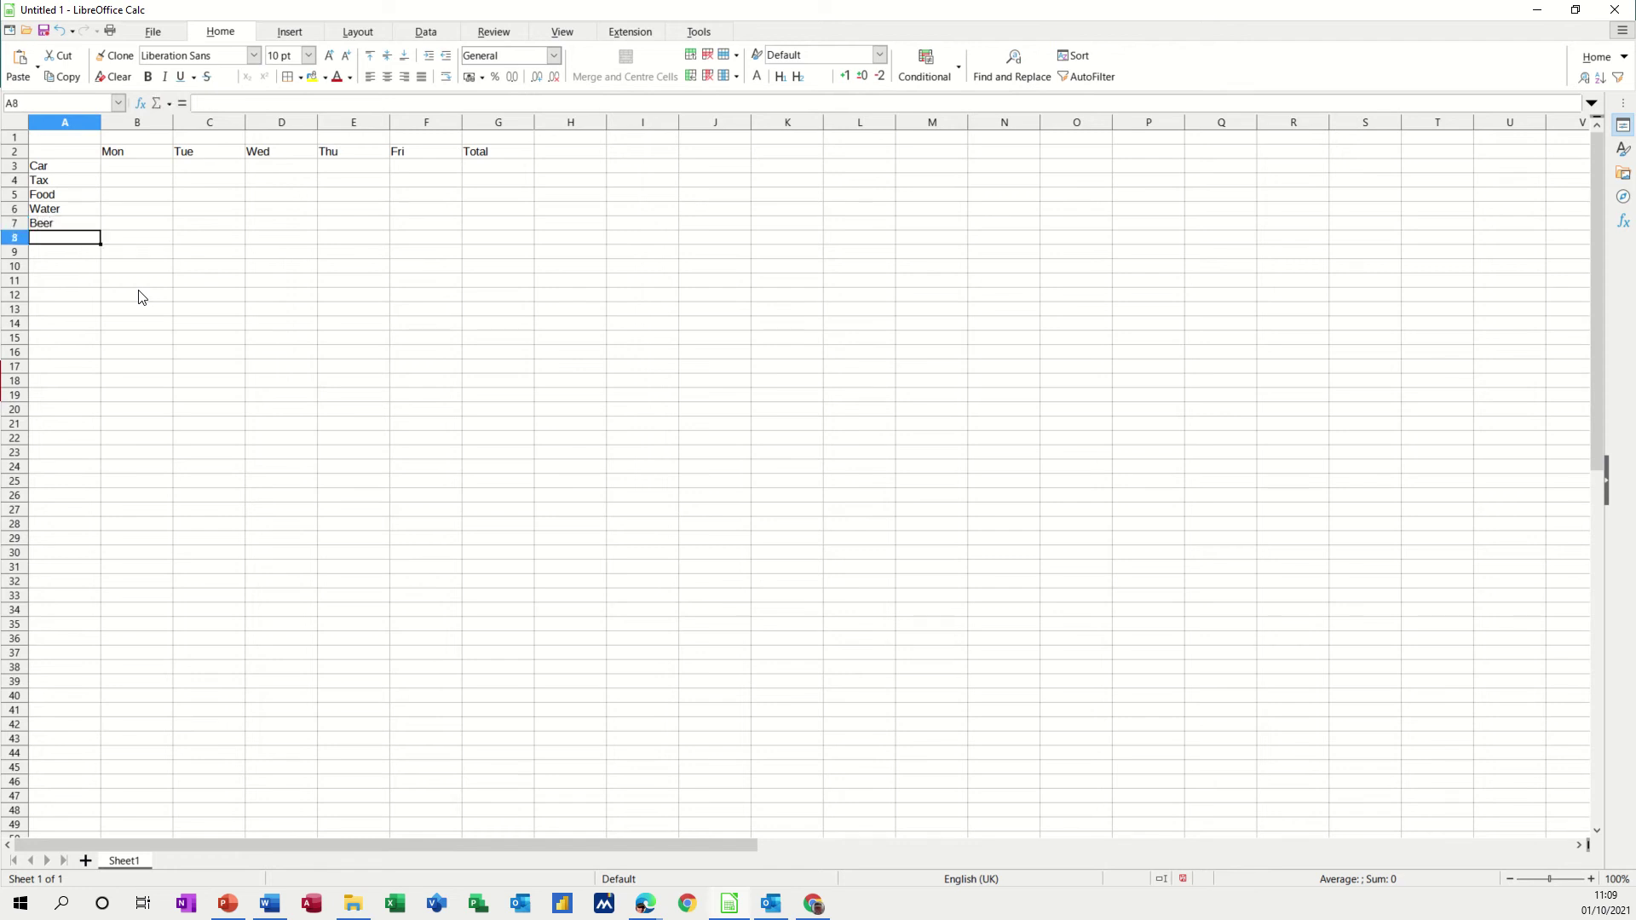
Add the summary labels Total, Averages, Max, Min and Count in A8:A12
text(Total)
key(Return)
text(Averga)
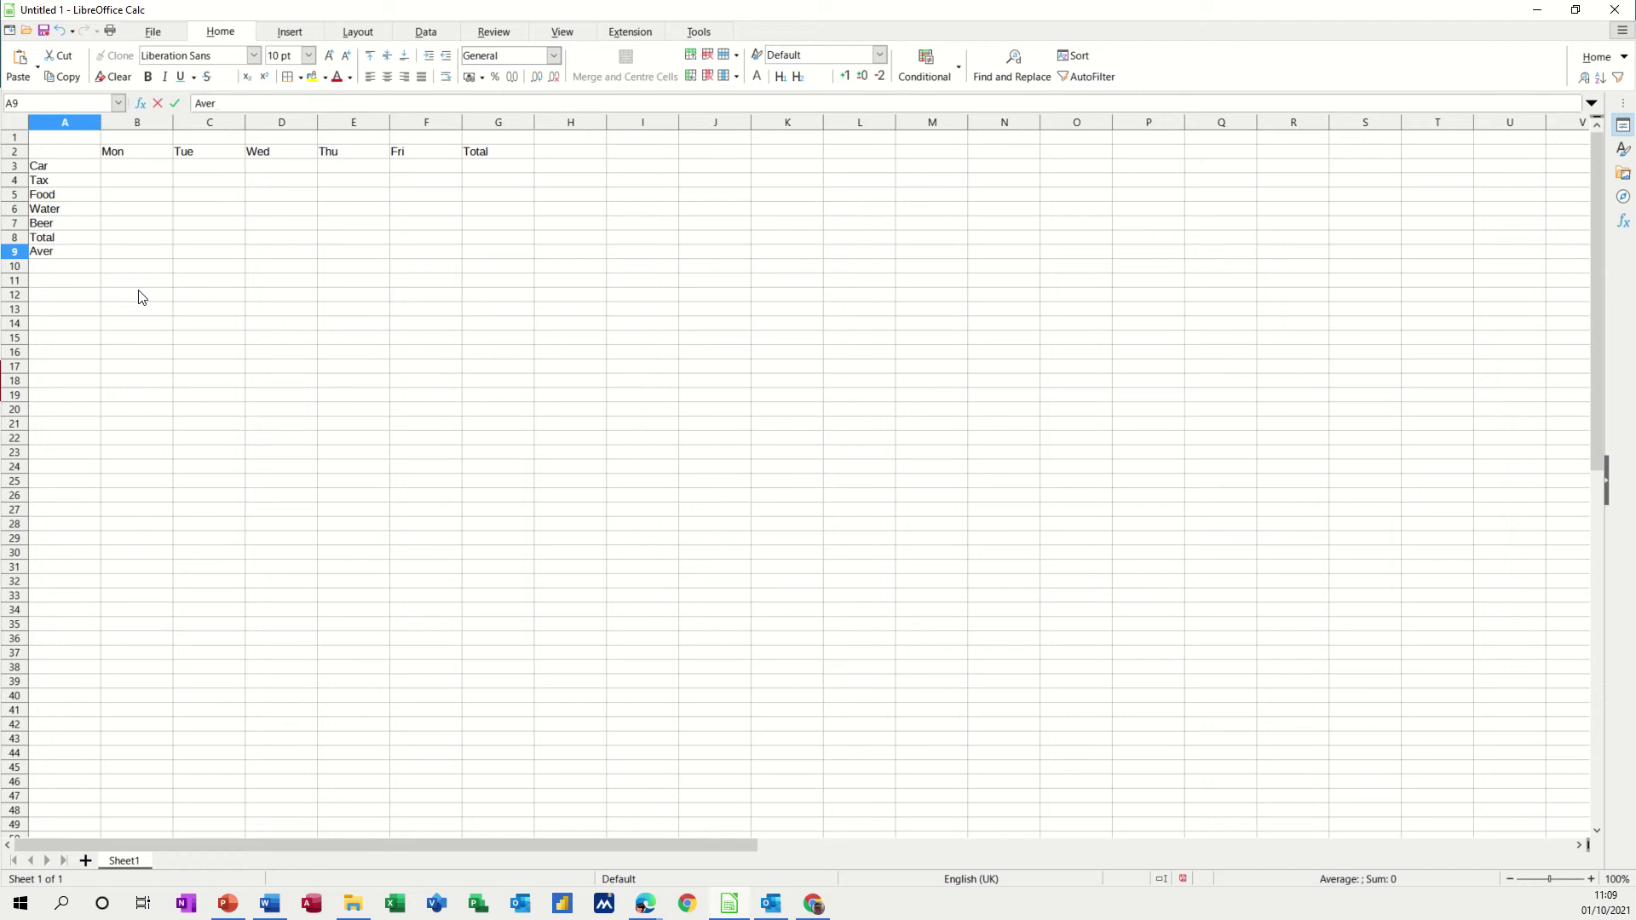
key(Return)
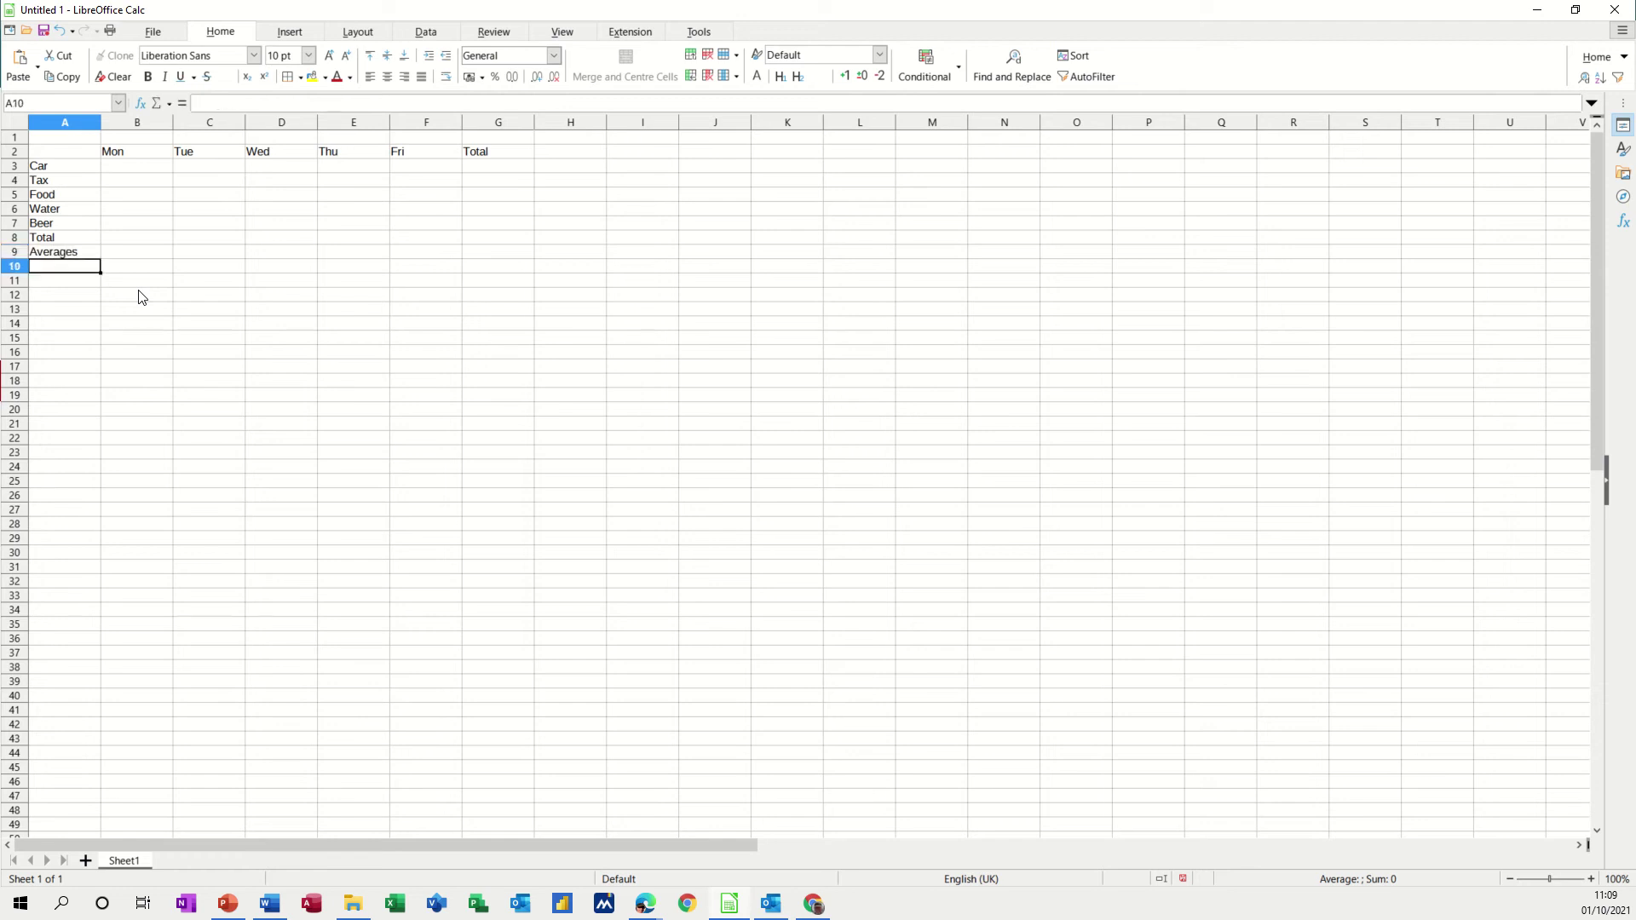
text(Max)
key(Return)
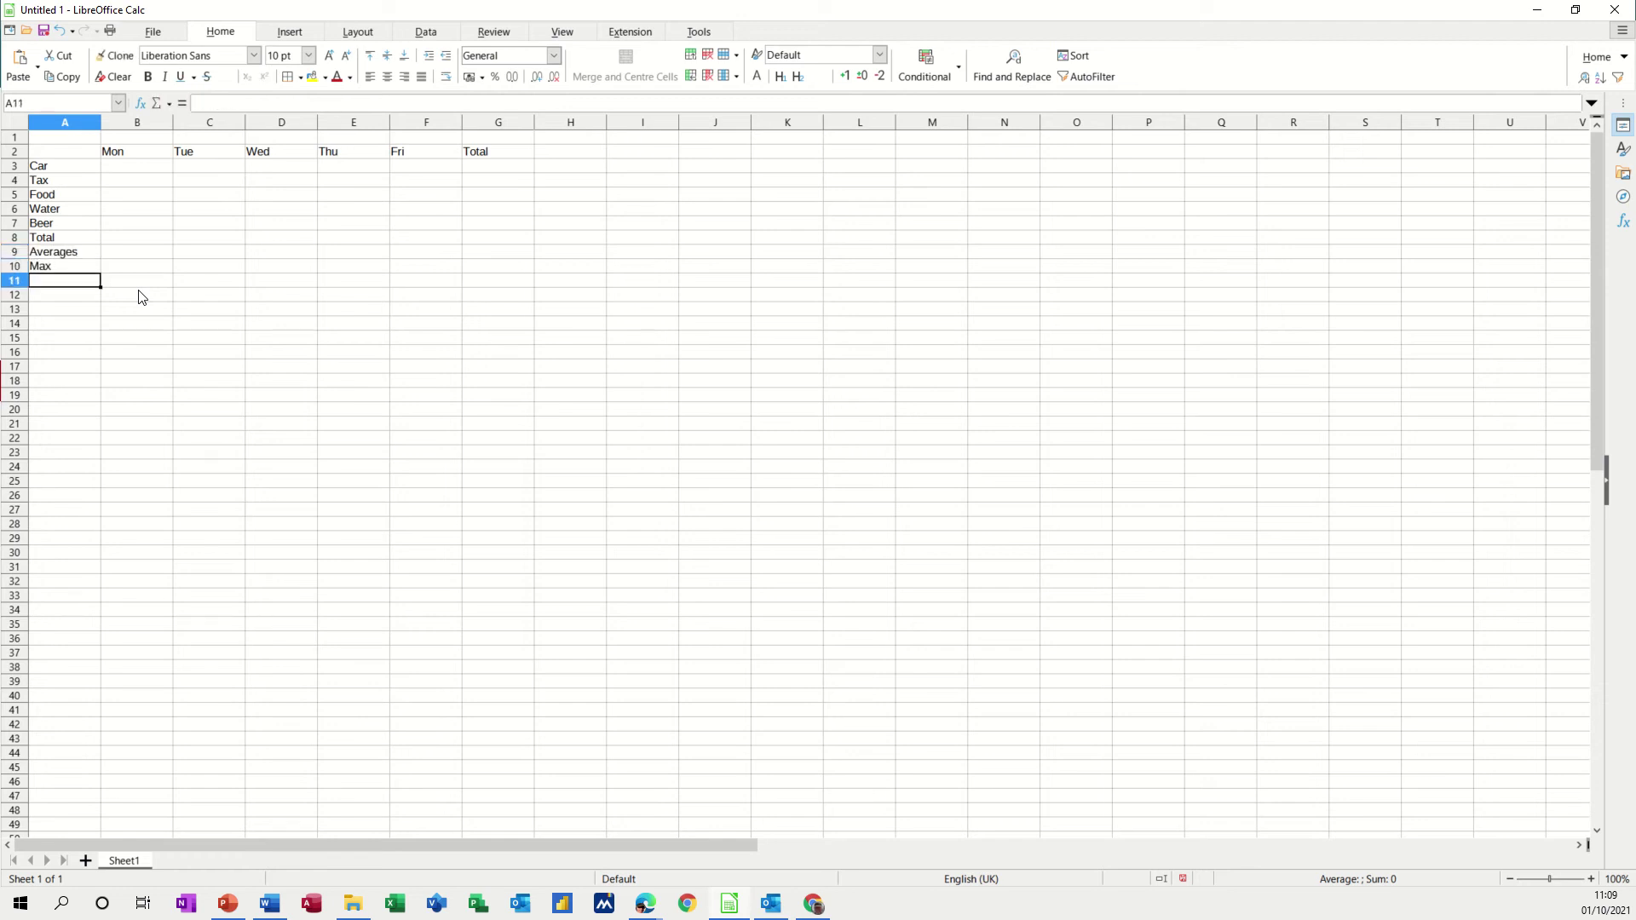
text(Min)
key(Return)
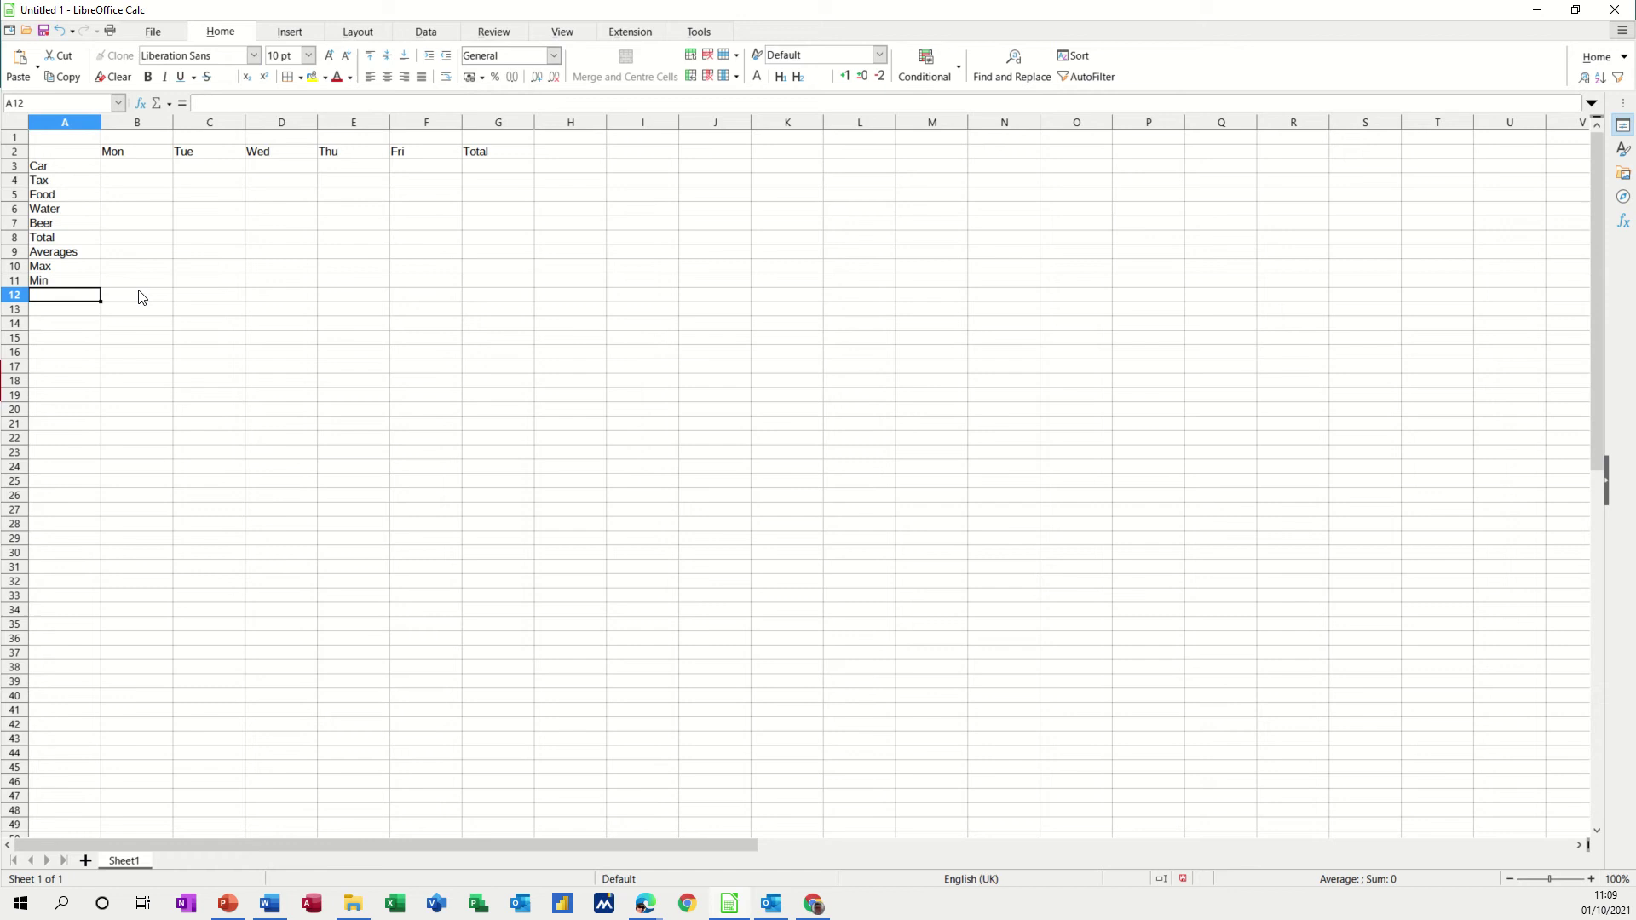
text(Count)
click(145, 291)
click(136, 170)
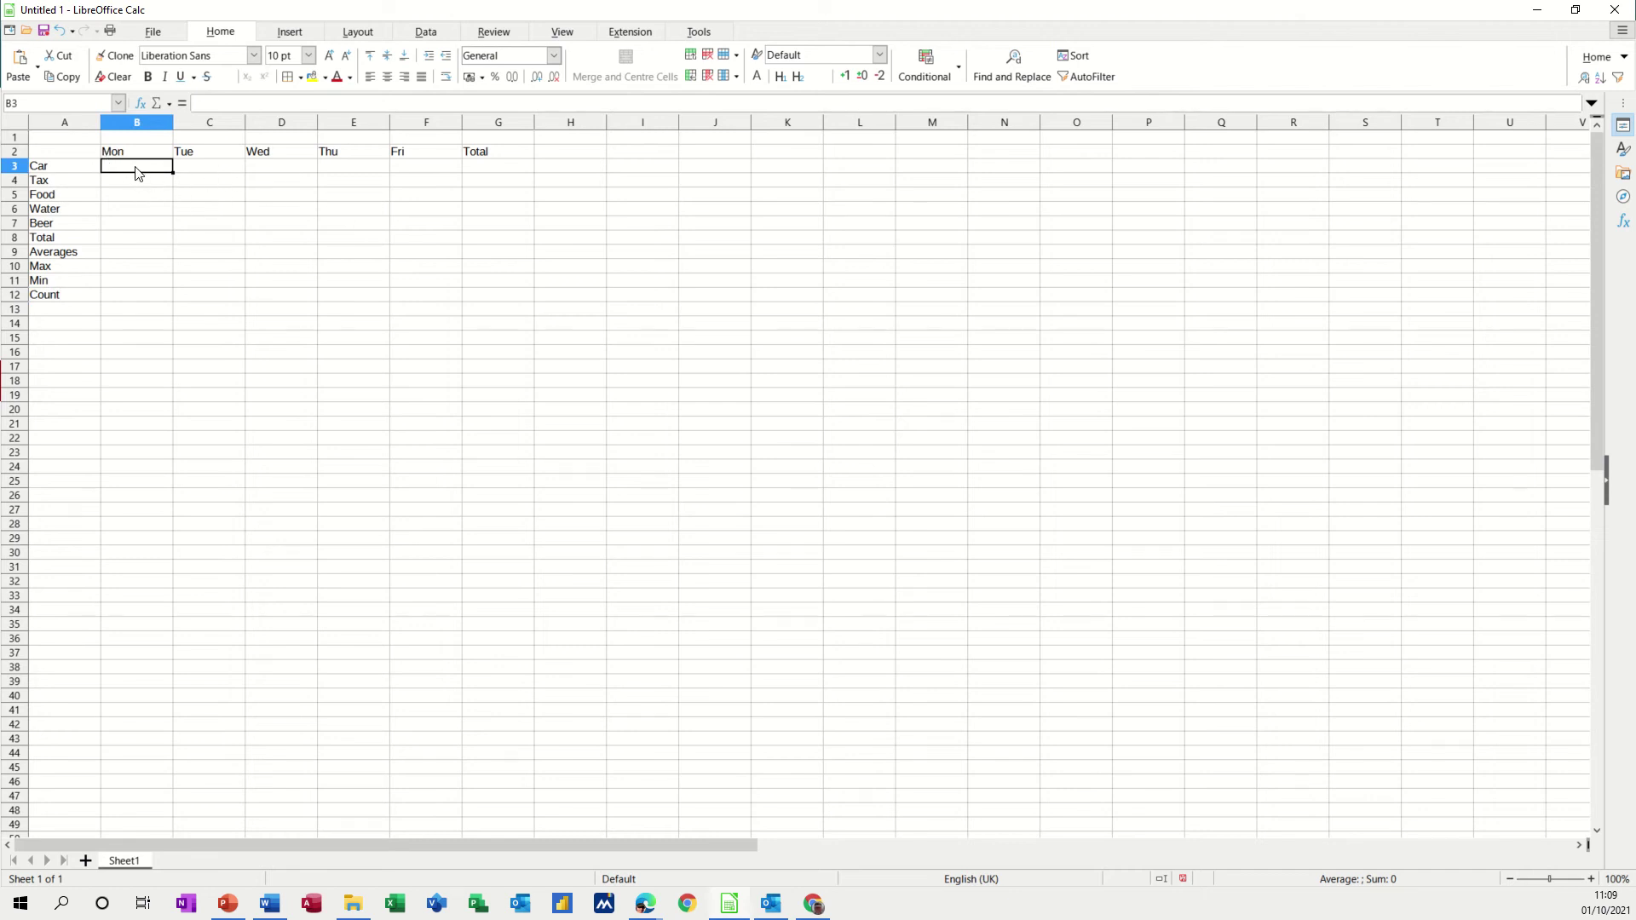
Merge and centre A1:G1 and title it 'Weekly Budget'
click(56, 142)
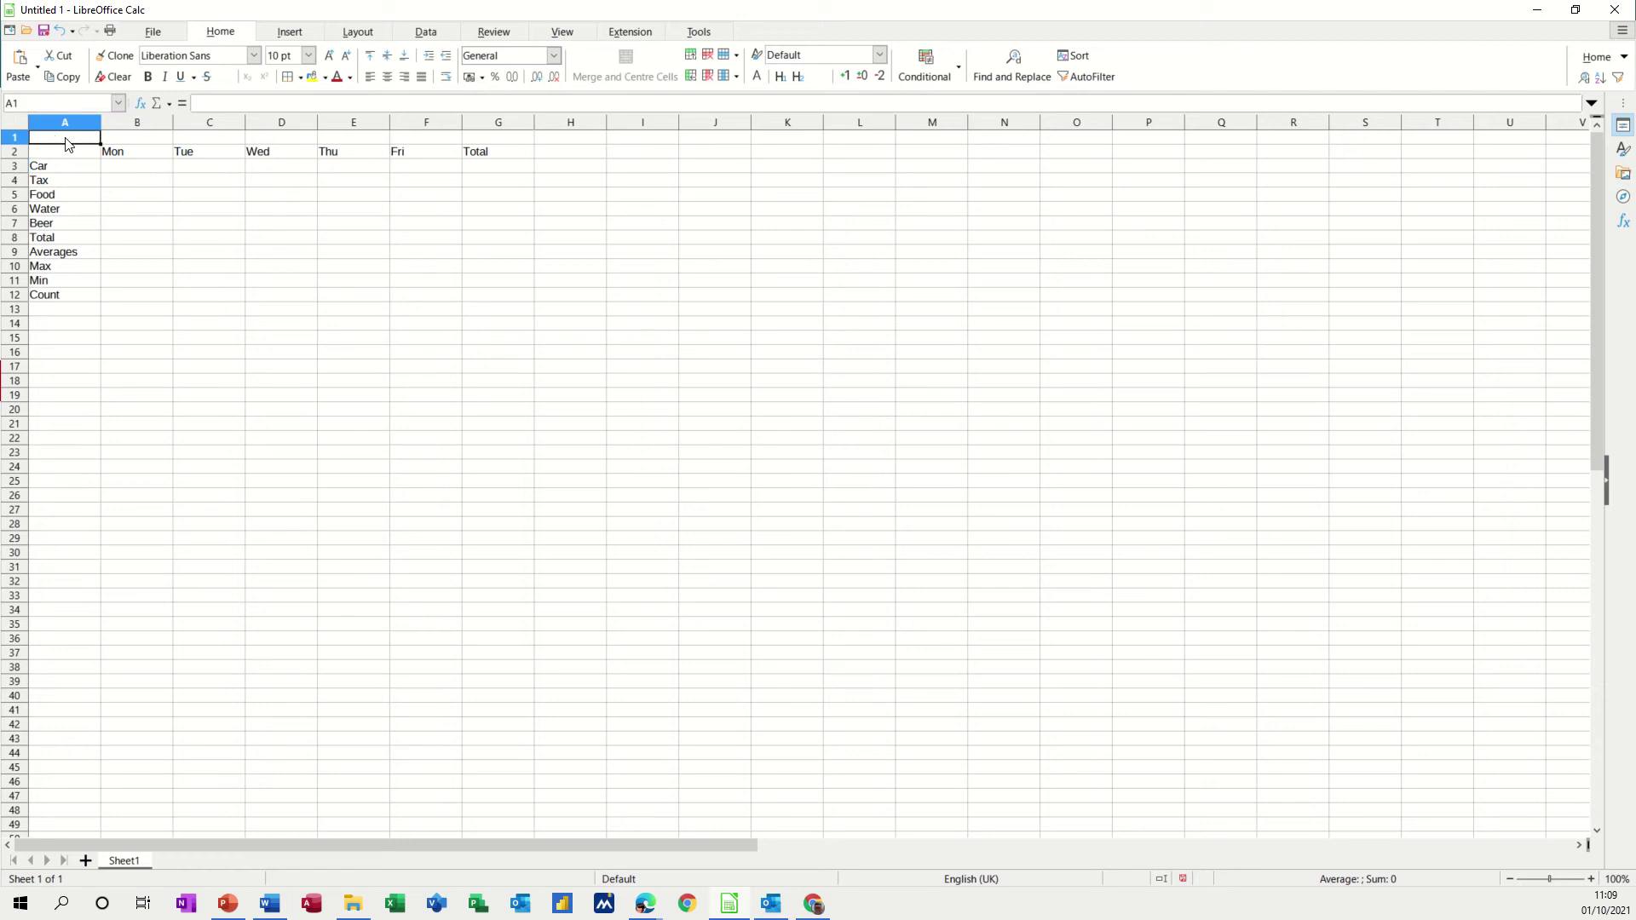
drag(56, 145, 467, 138)
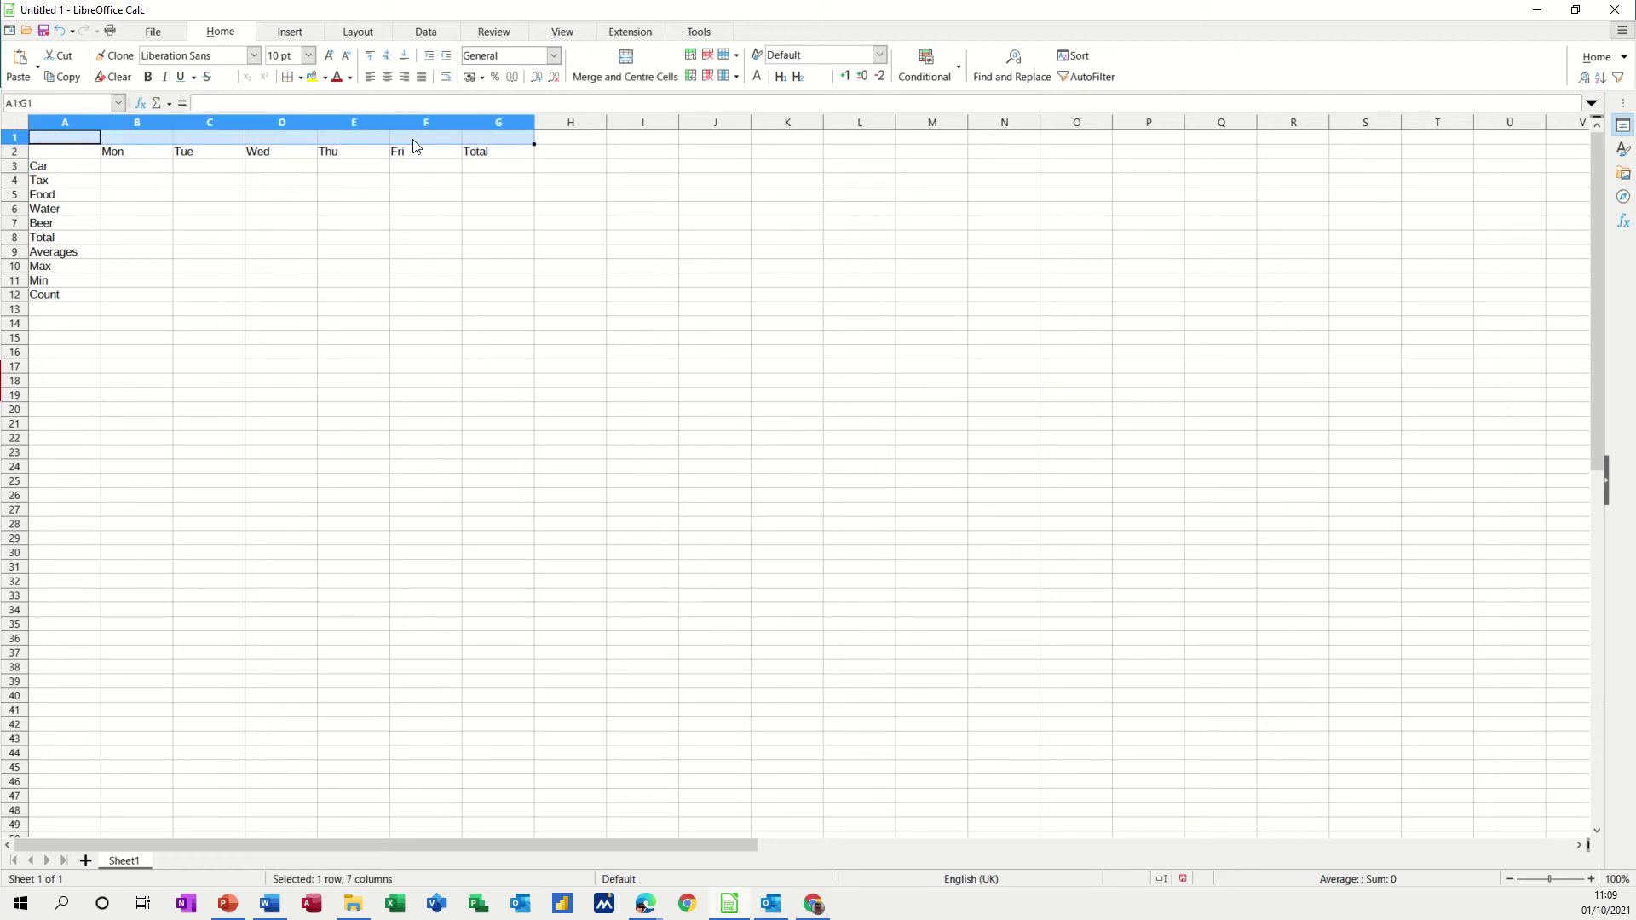
click(601, 86)
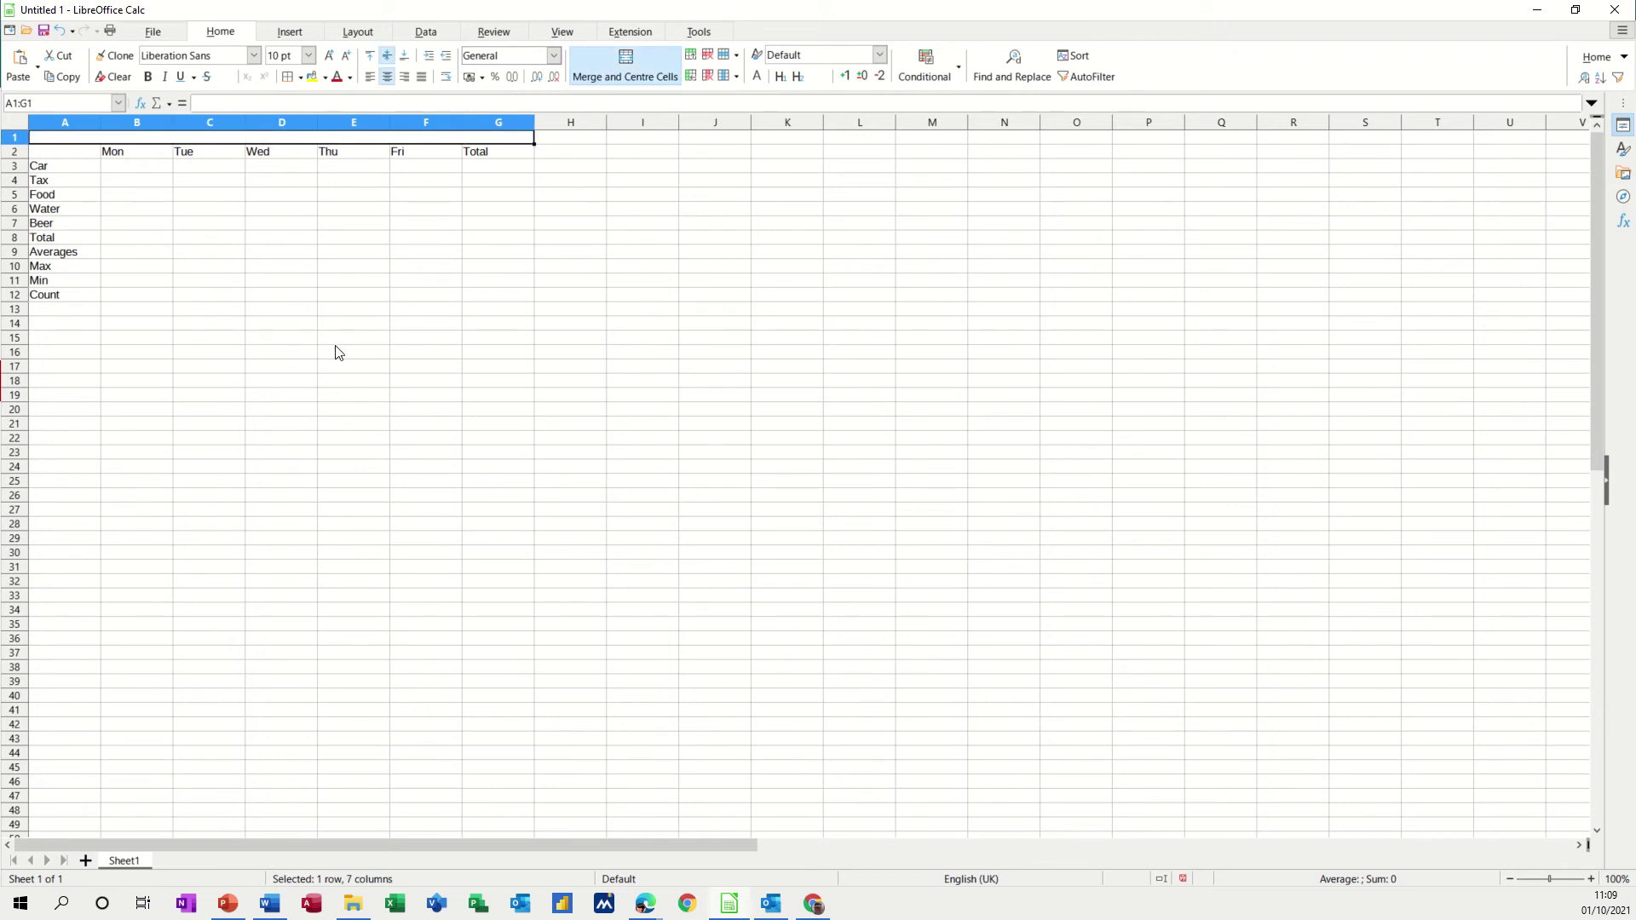
text(Wee)
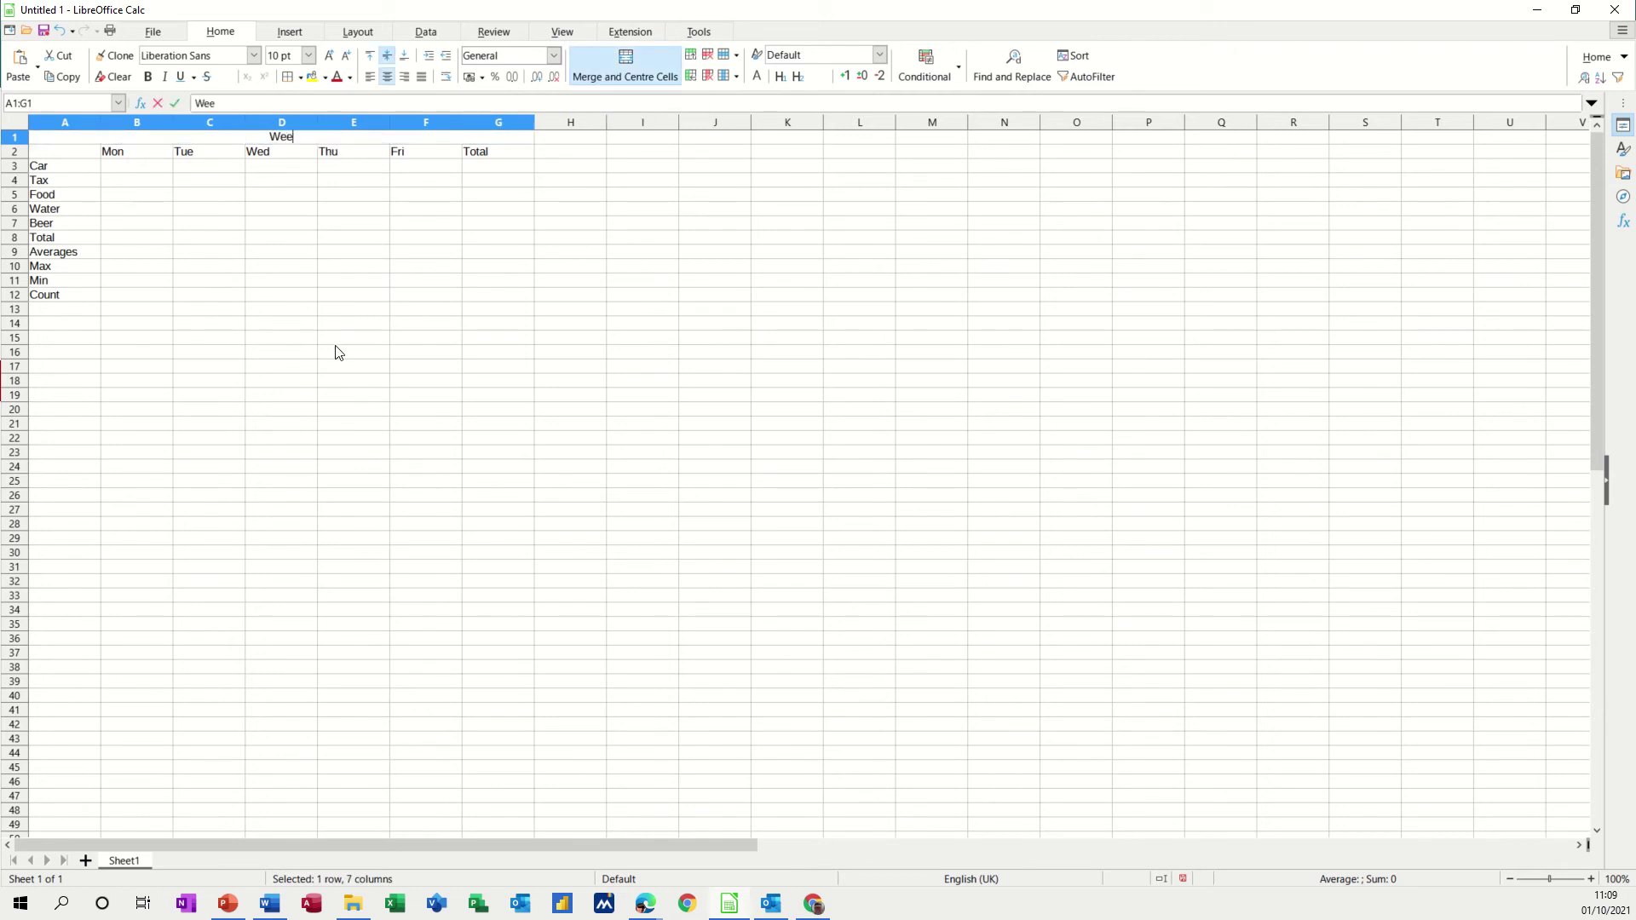
text(kly Budget)
click(285, 213)
Fill the Car row with 10, 11, 12, 13, 14 from B3 to F3
click(120, 168)
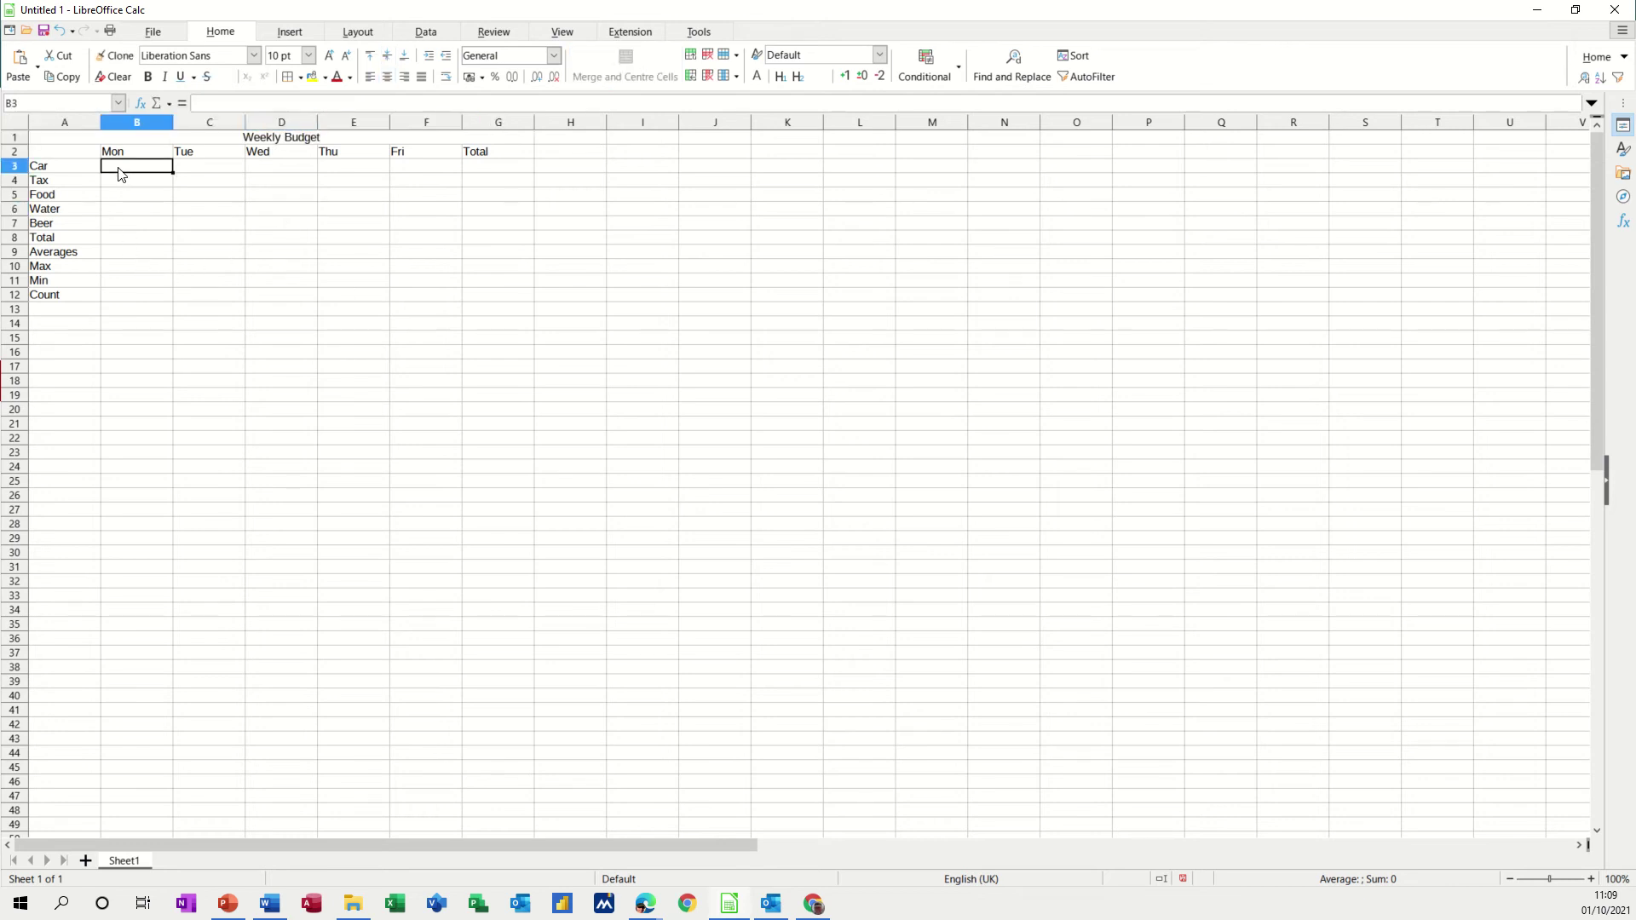
text(10)
click(160, 209)
click(160, 168)
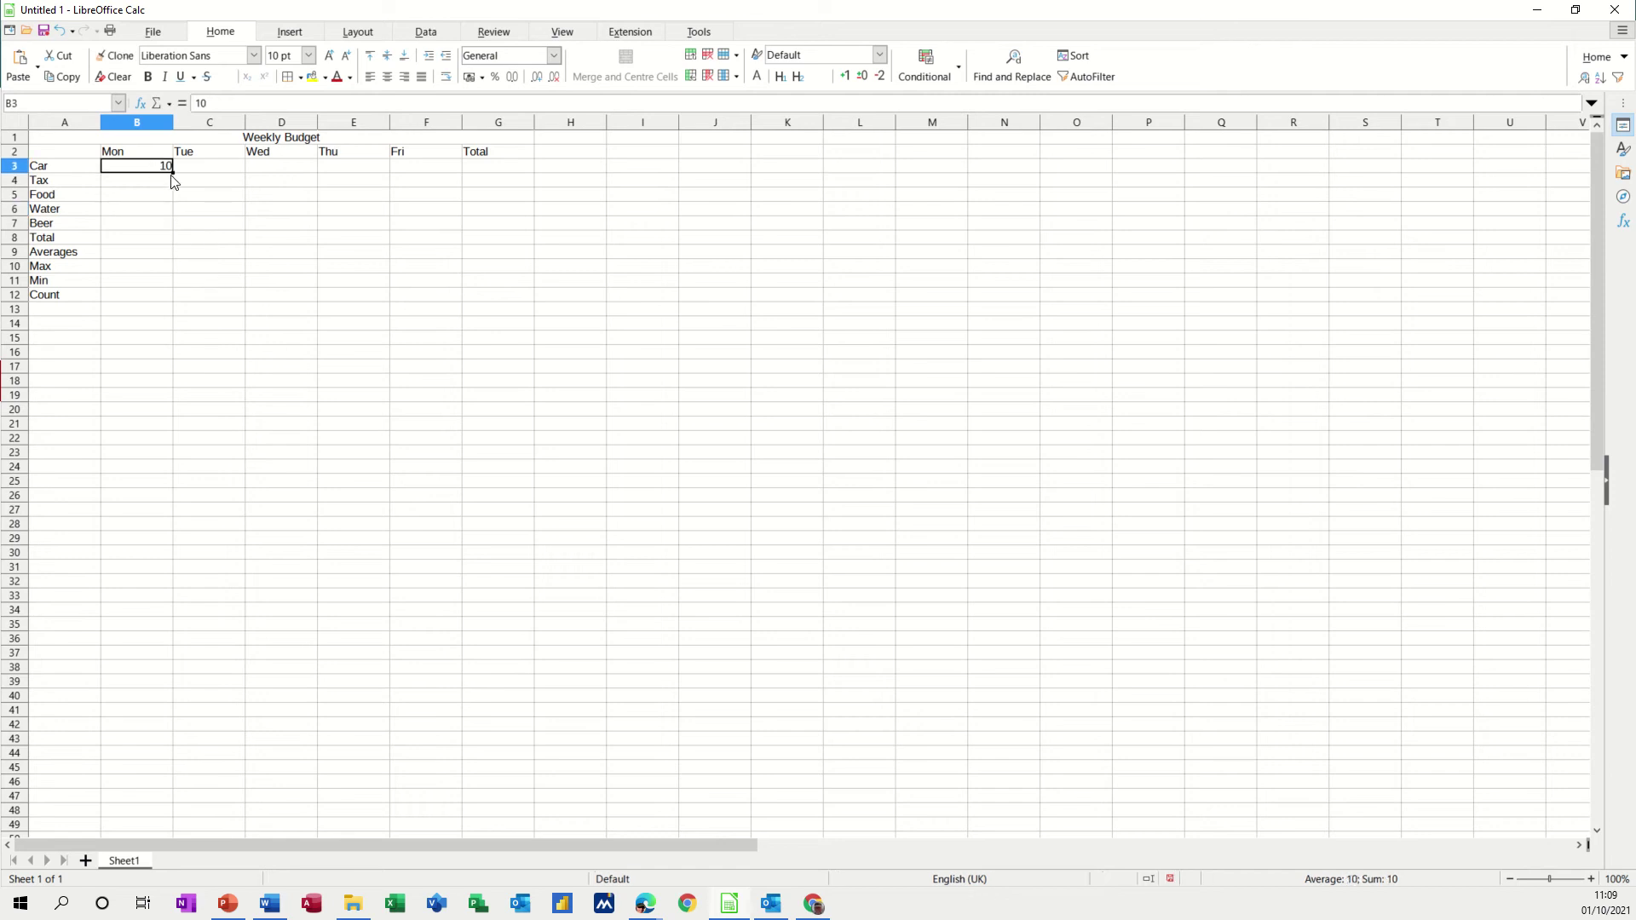
drag(173, 173, 465, 180)
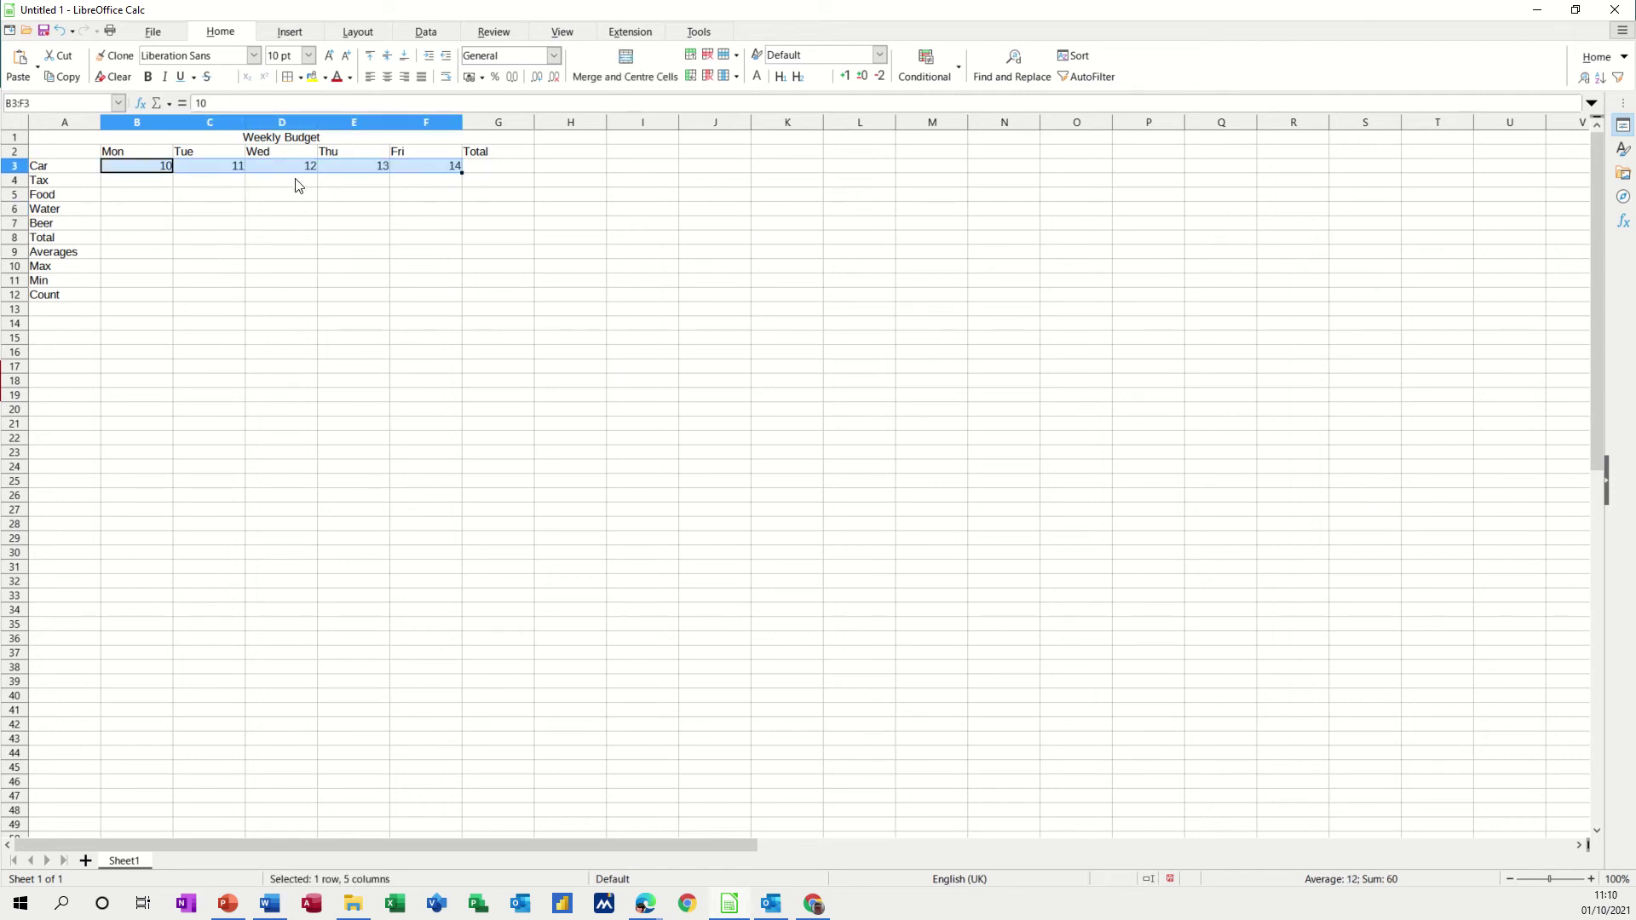
Start the Tax row with 10 and 15 in B4:C4 to form the series 10–30
click(145, 183)
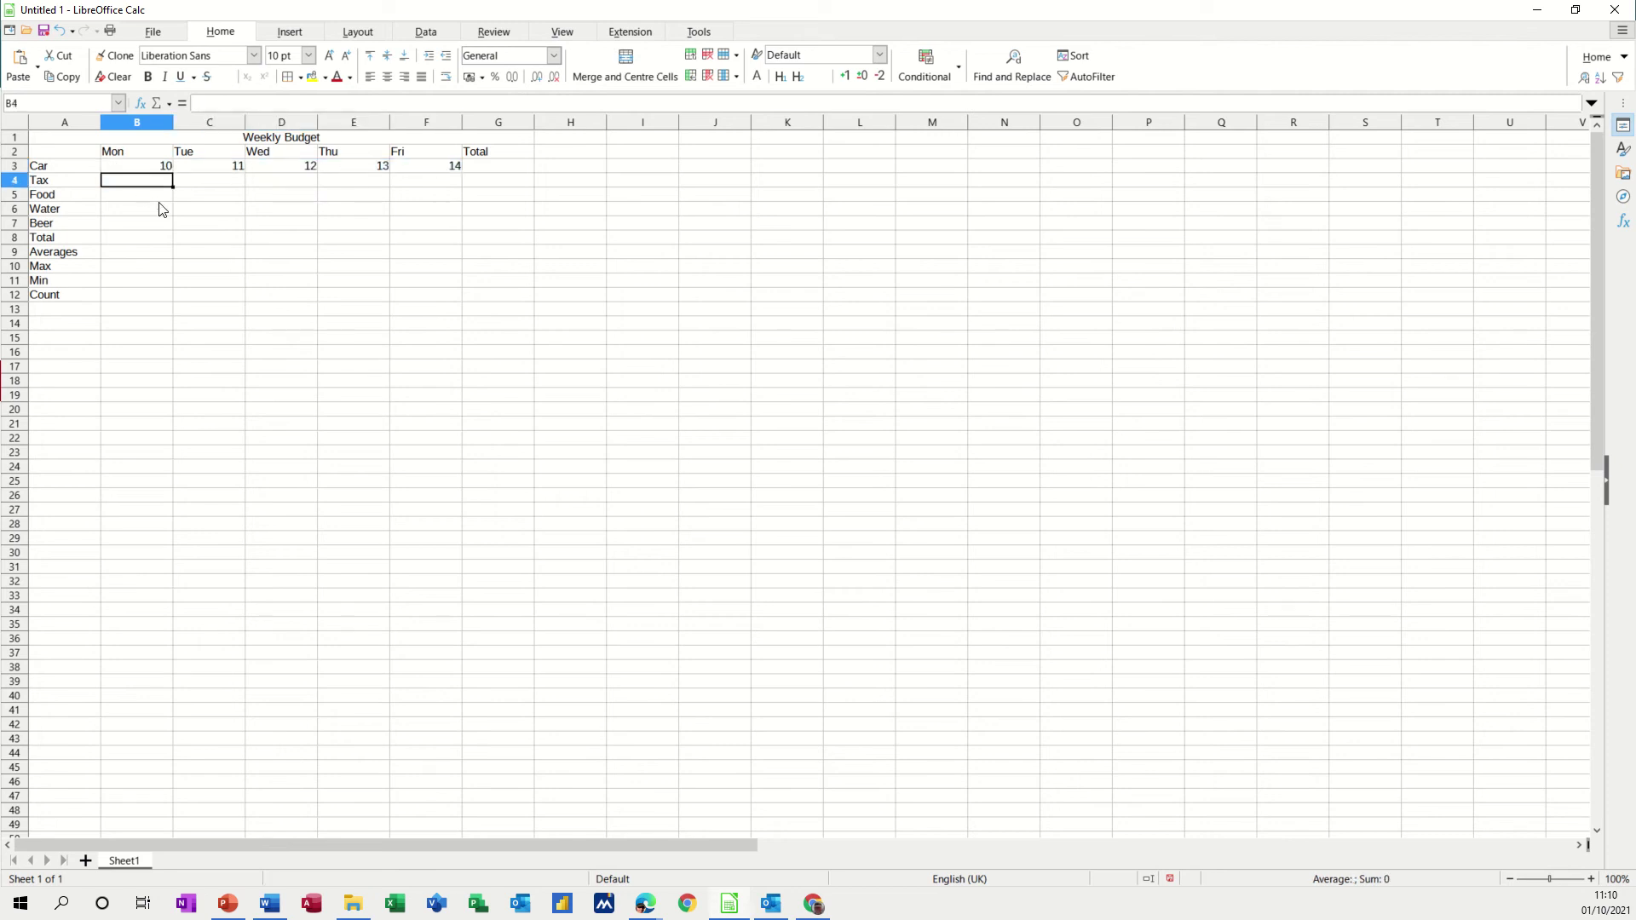
text(10)
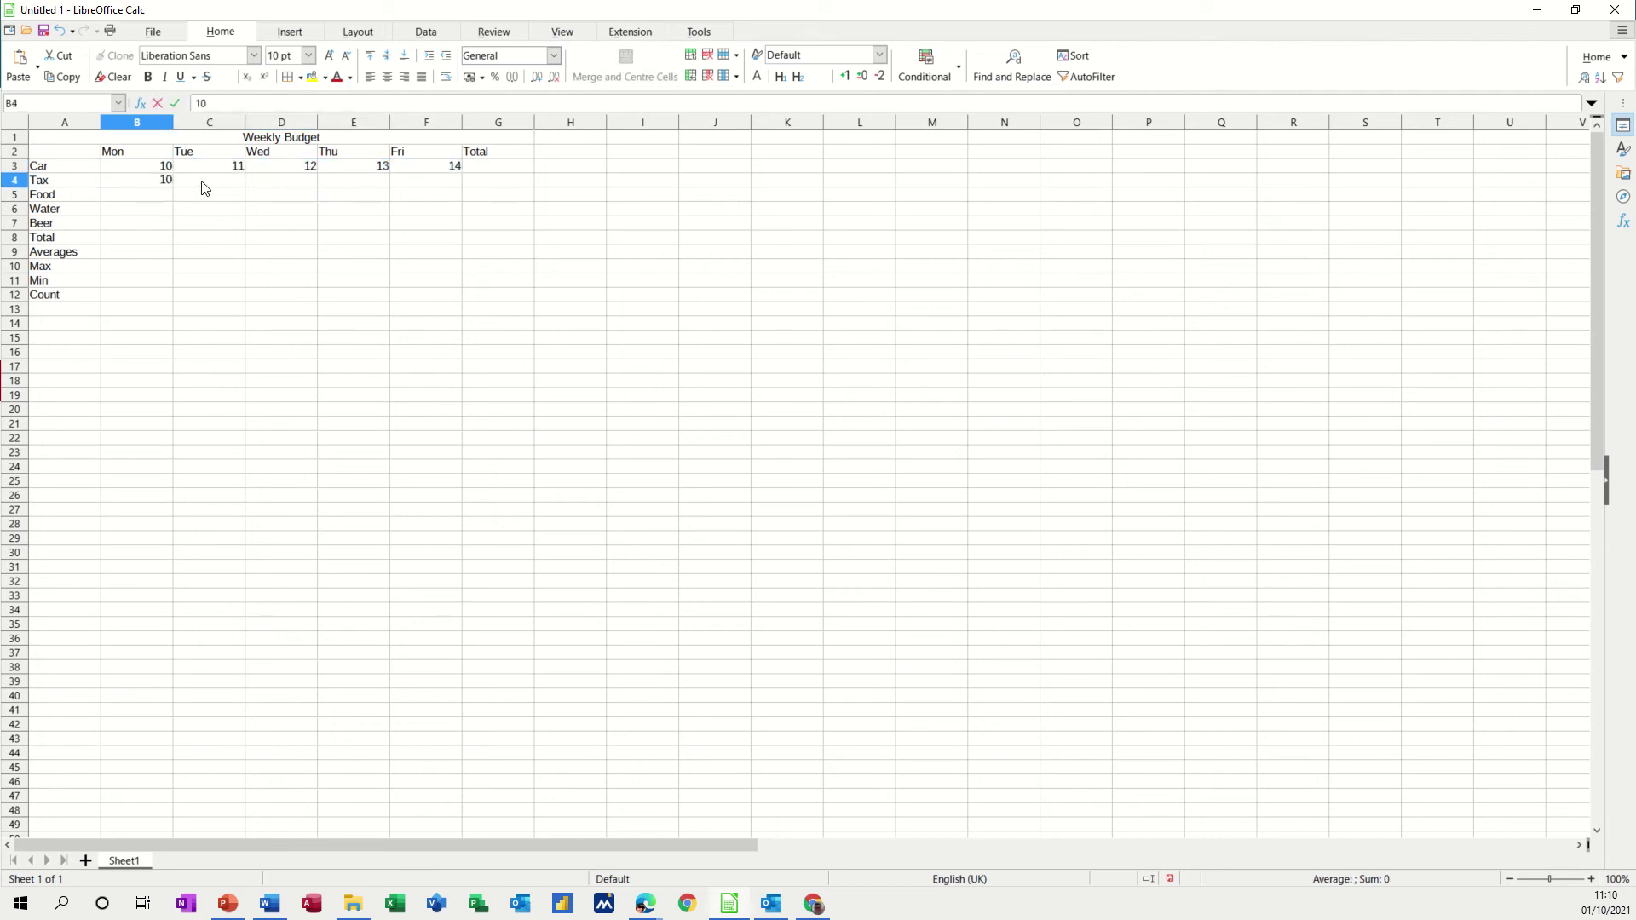
click(203, 181)
text(15)
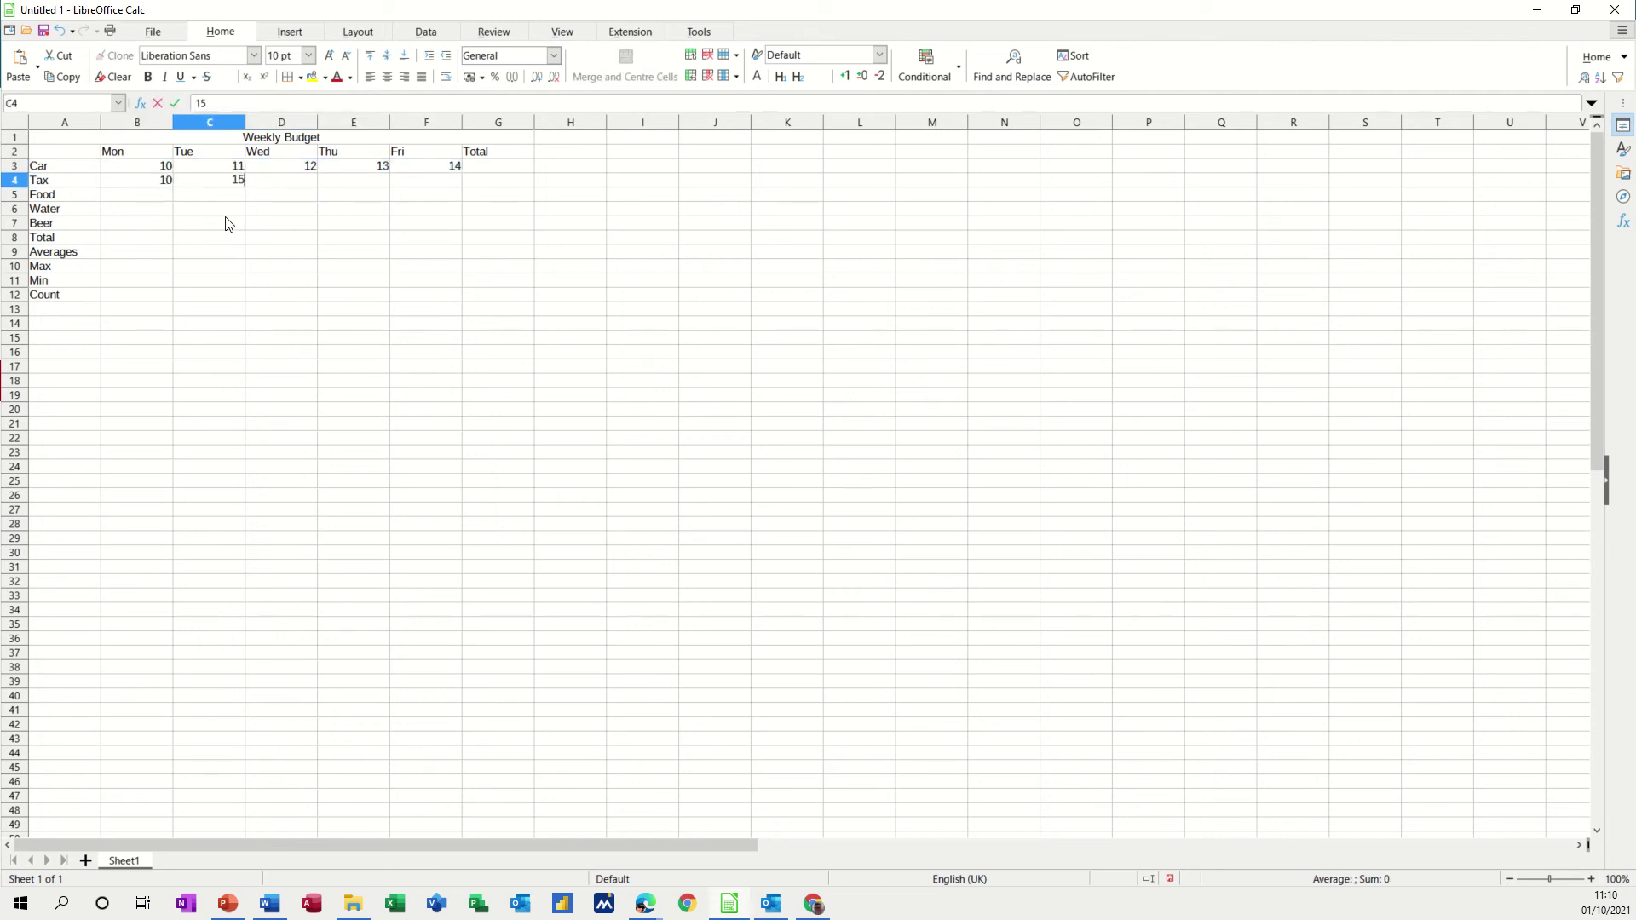
click(213, 211)
drag(146, 183, 420, 202)
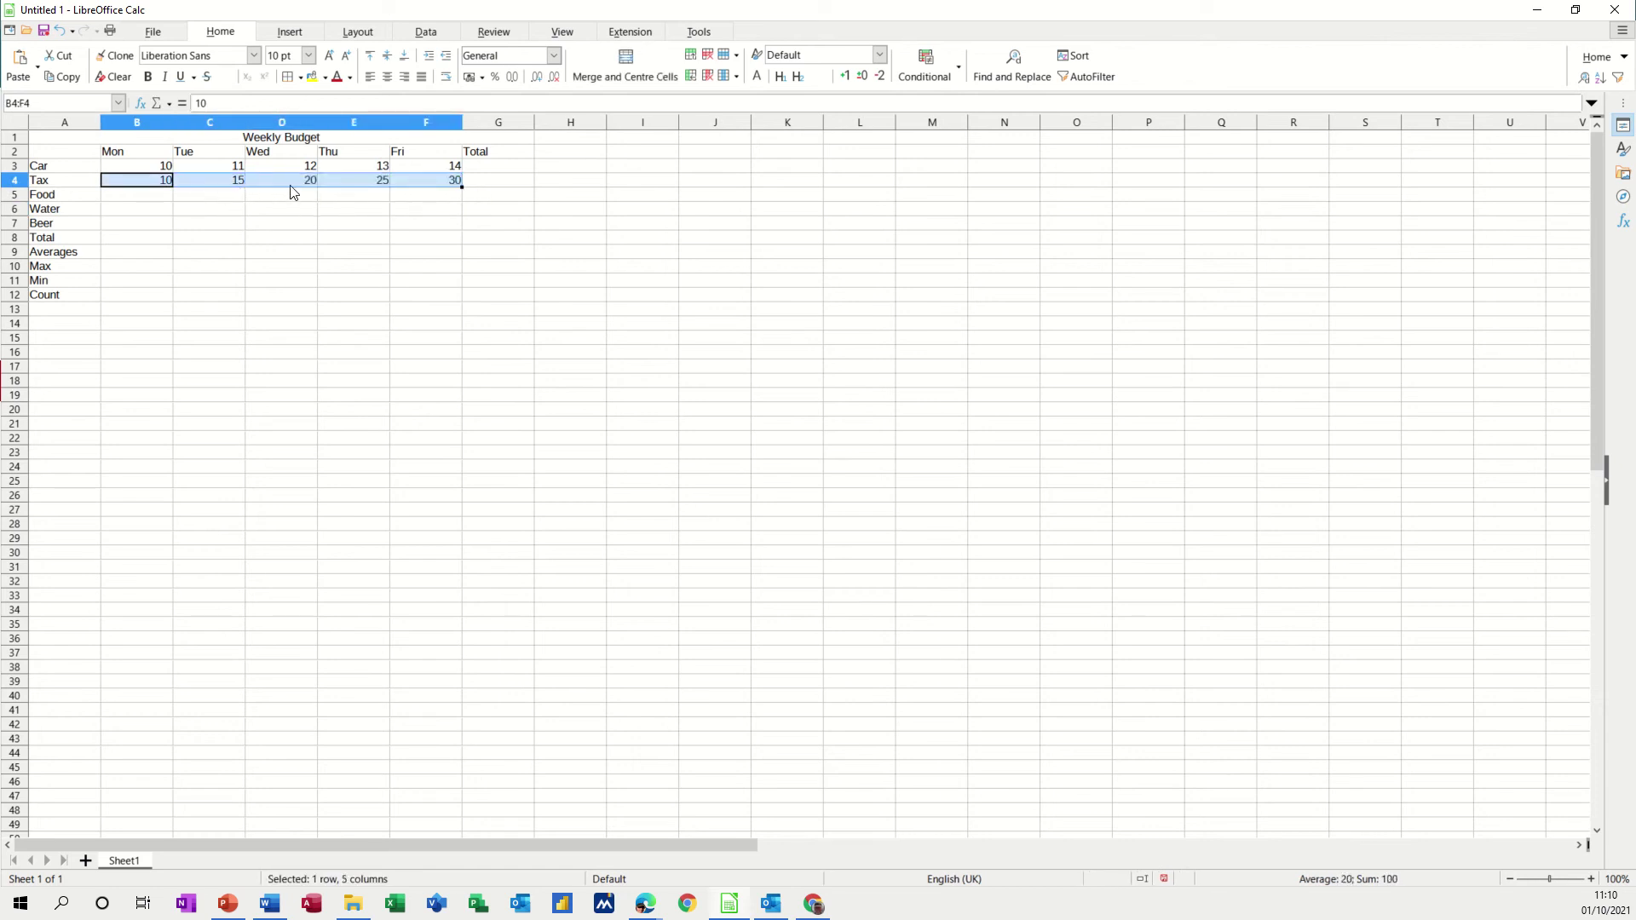
Fill the Food row with 10 for every day, B5 to F5
click(152, 203)
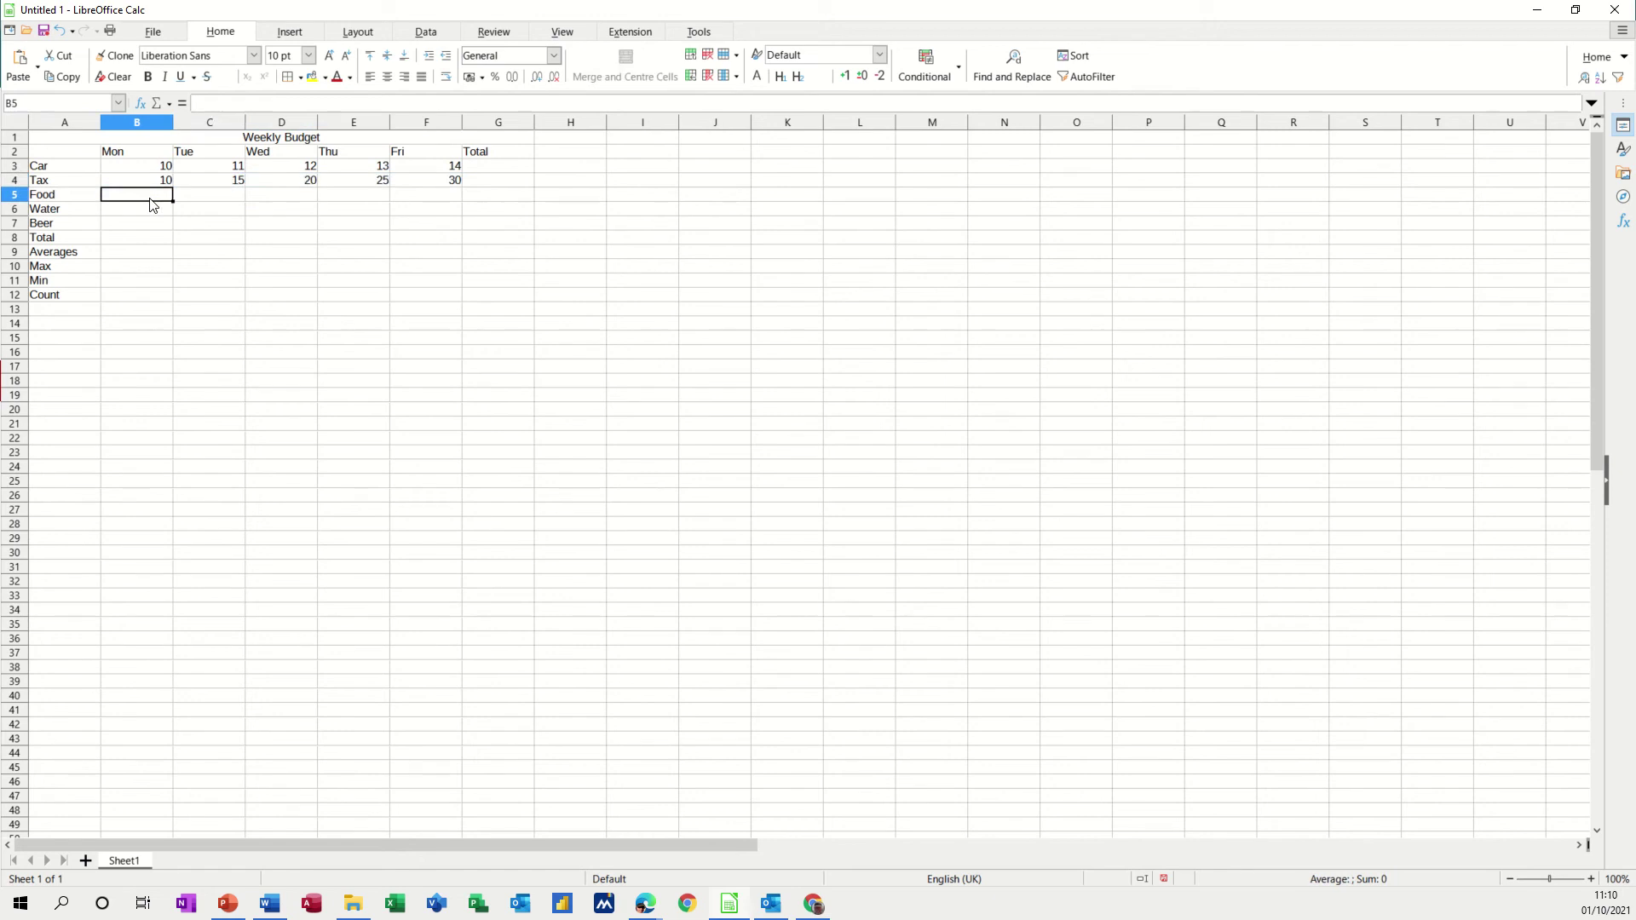
text(10)
key(Return)
click(162, 196)
drag(171, 201, 439, 208)
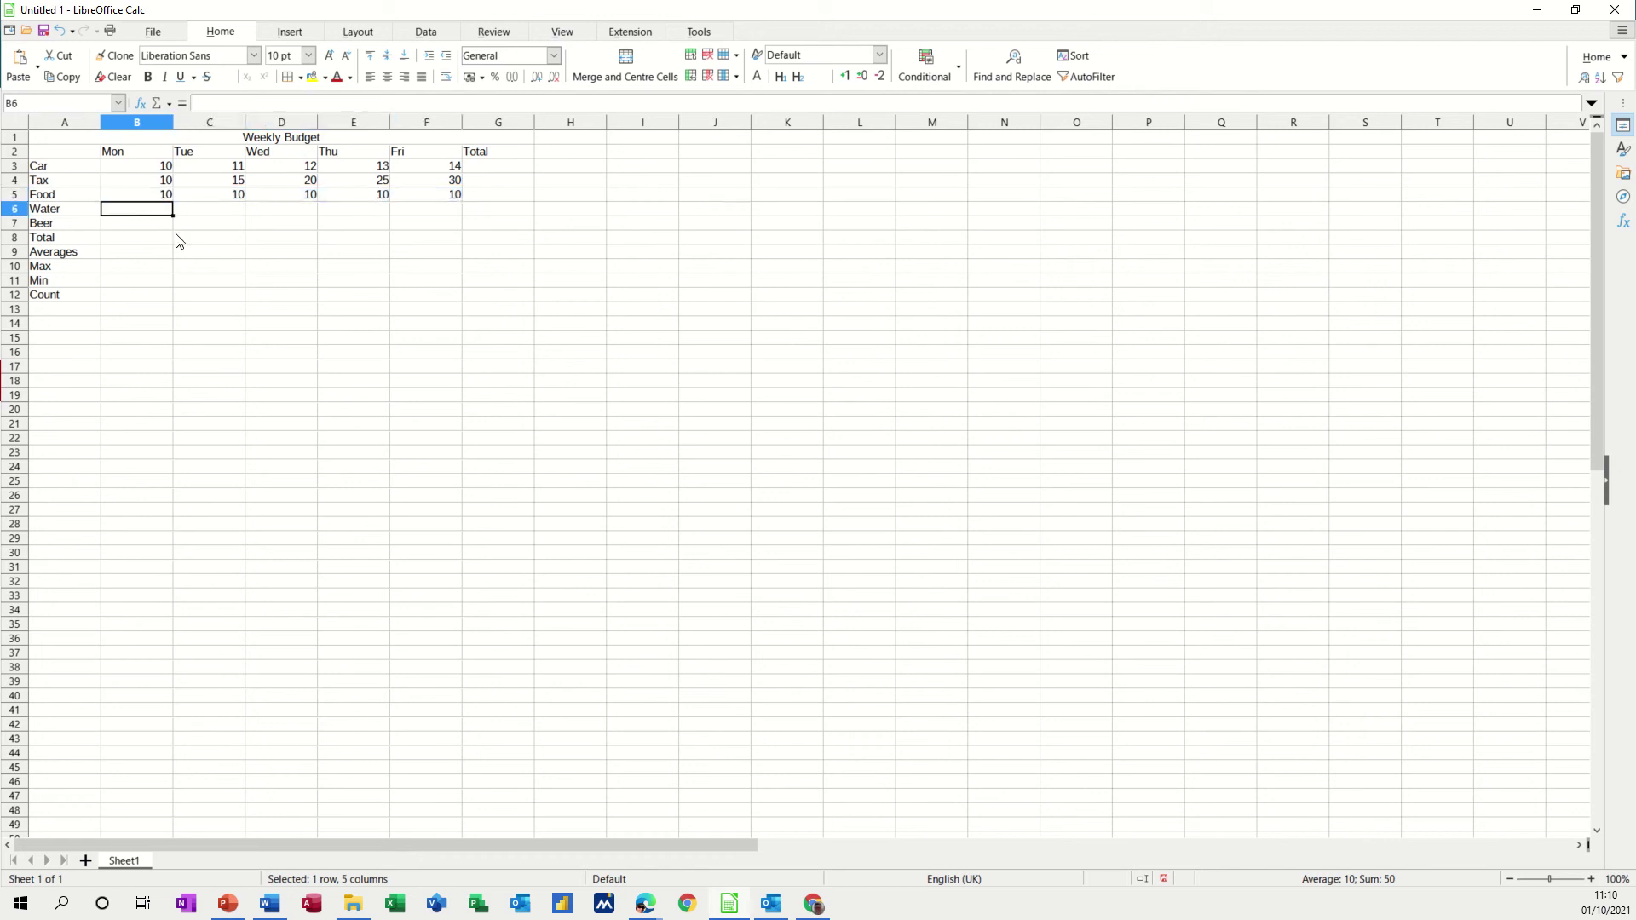
Start the Water row series with 1 and 5 in B6:C6, extending to 17
click(134, 213)
text(1)
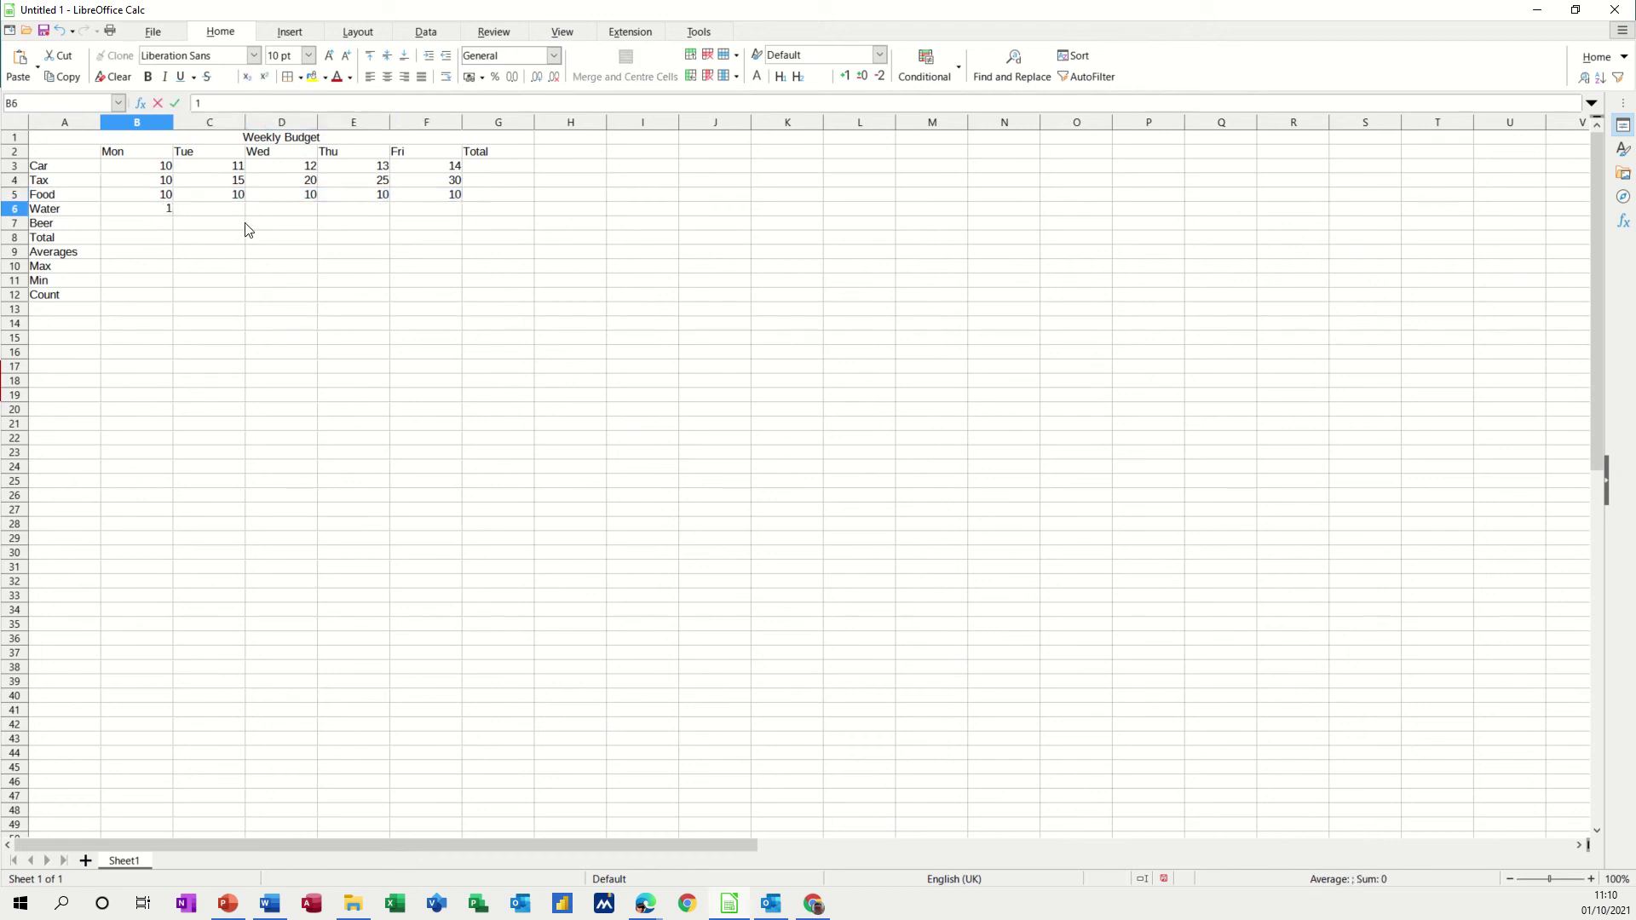
key(Tab)
text(5)
click(221, 254)
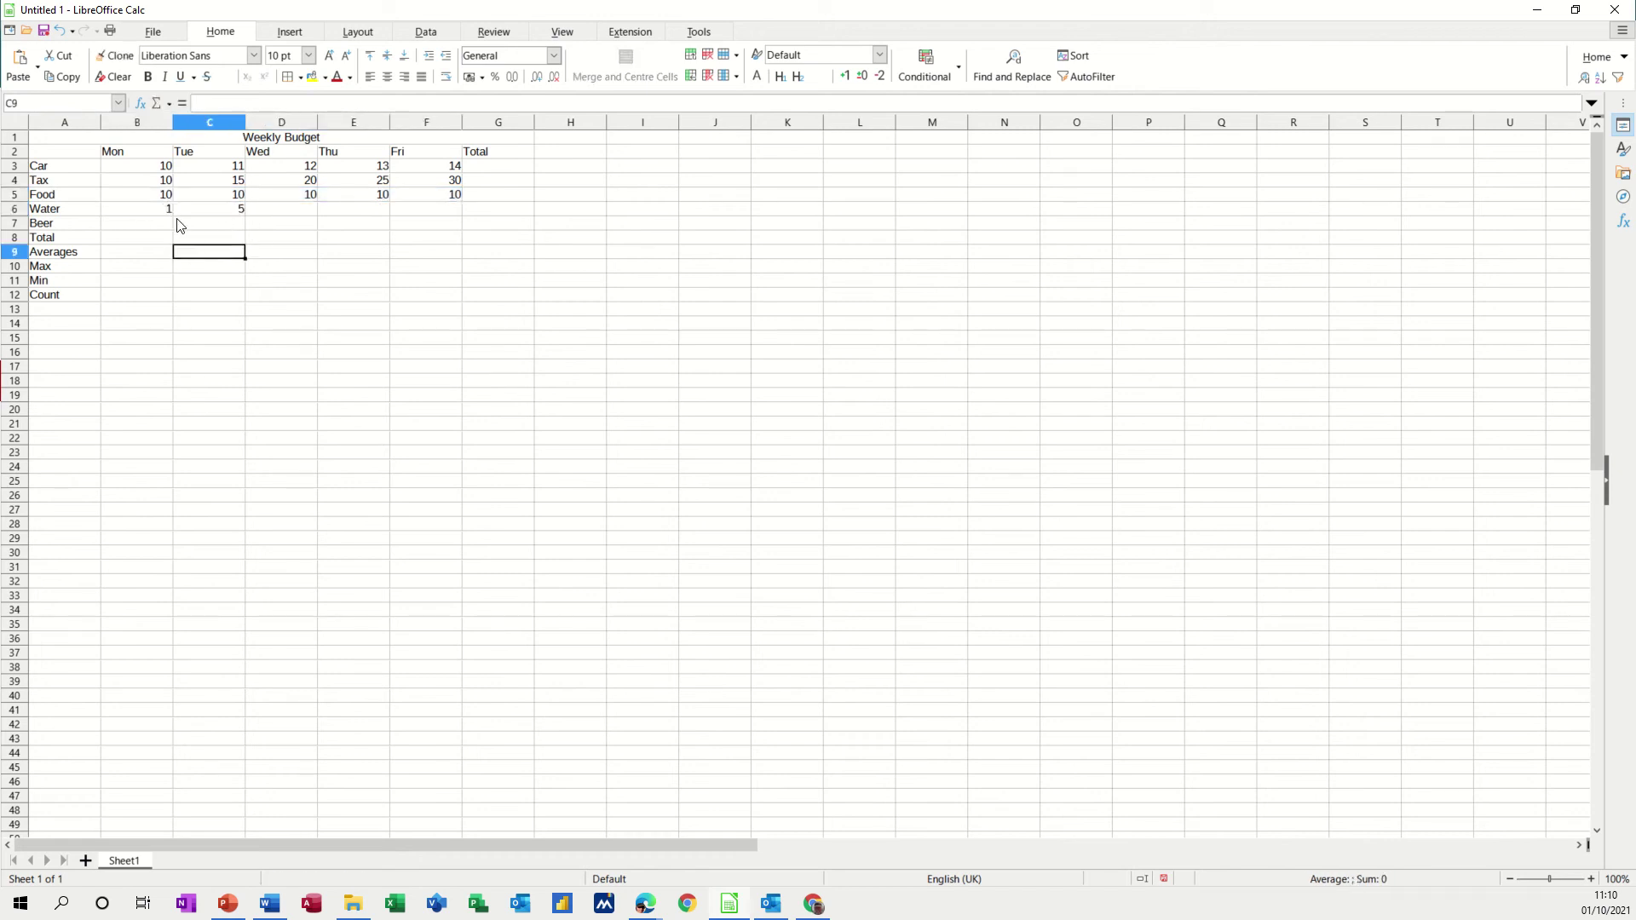
drag(155, 212, 469, 223)
Fill the Beer row with 1, 11, 21, 31, 41 and select amounts B3:F7
click(130, 228)
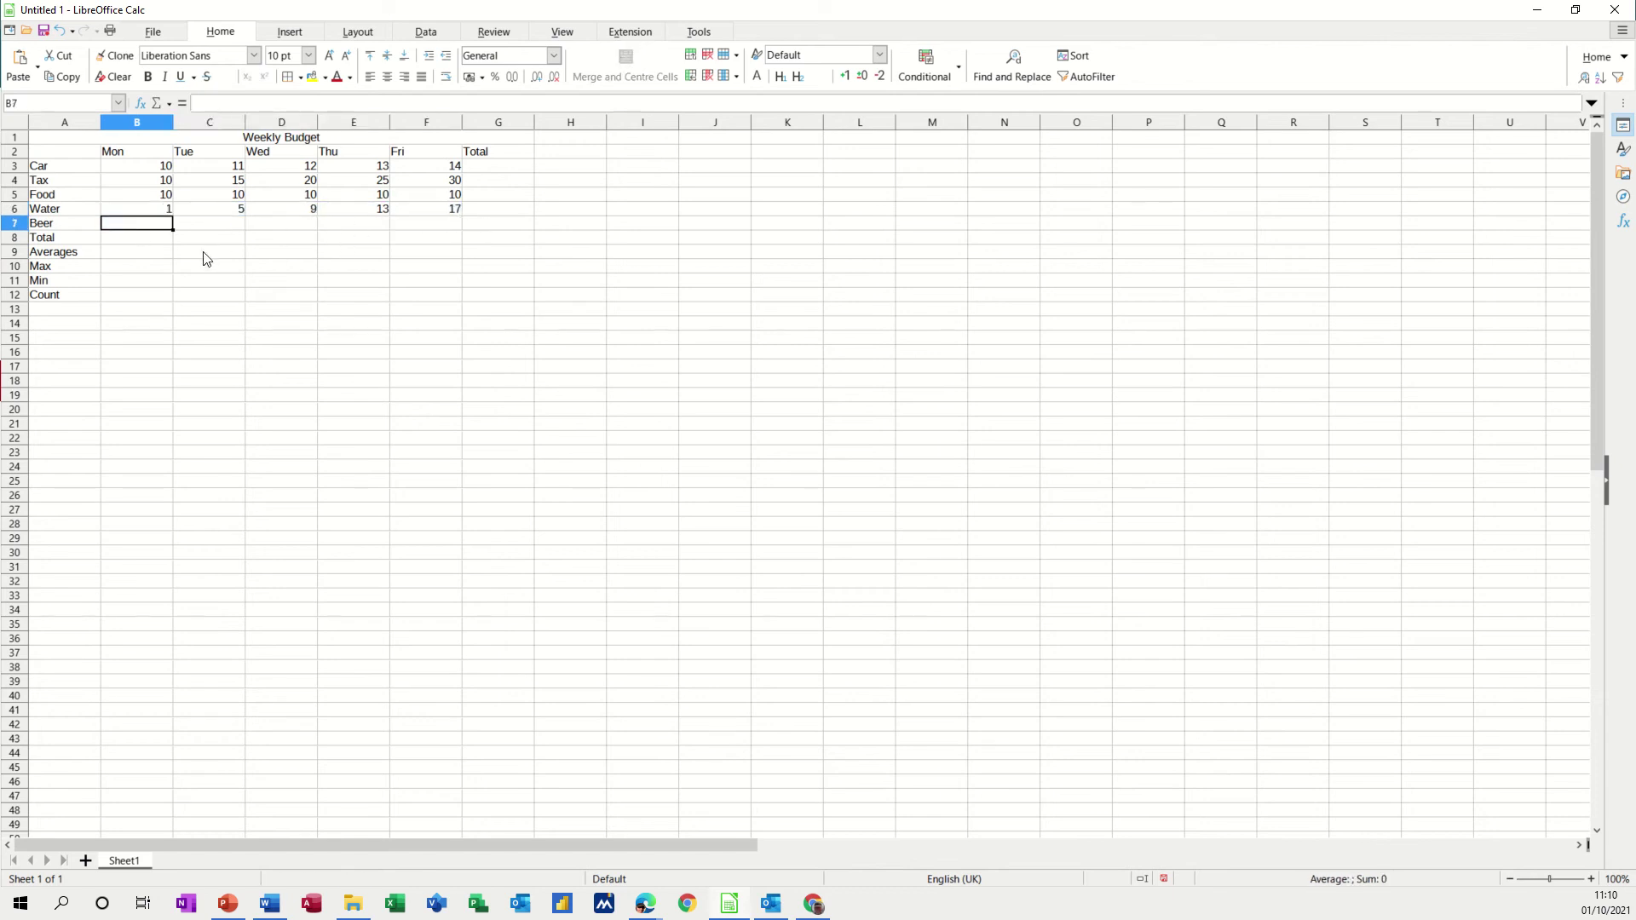
text(1)
click(207, 226)
text(11)
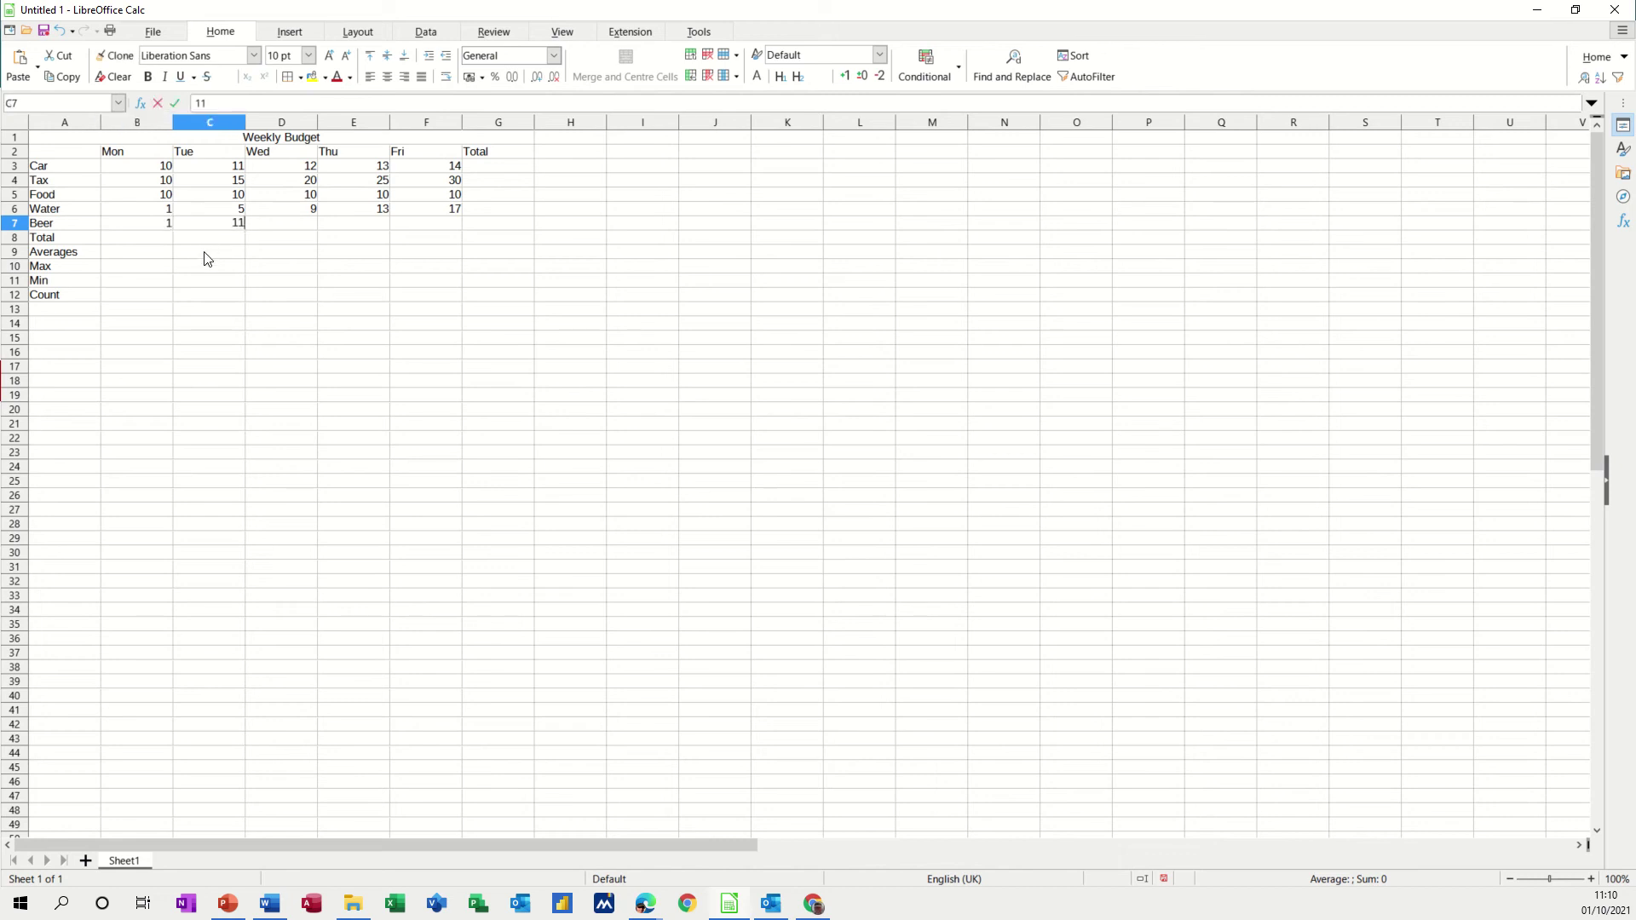
key(Return)
drag(150, 225, 447, 230)
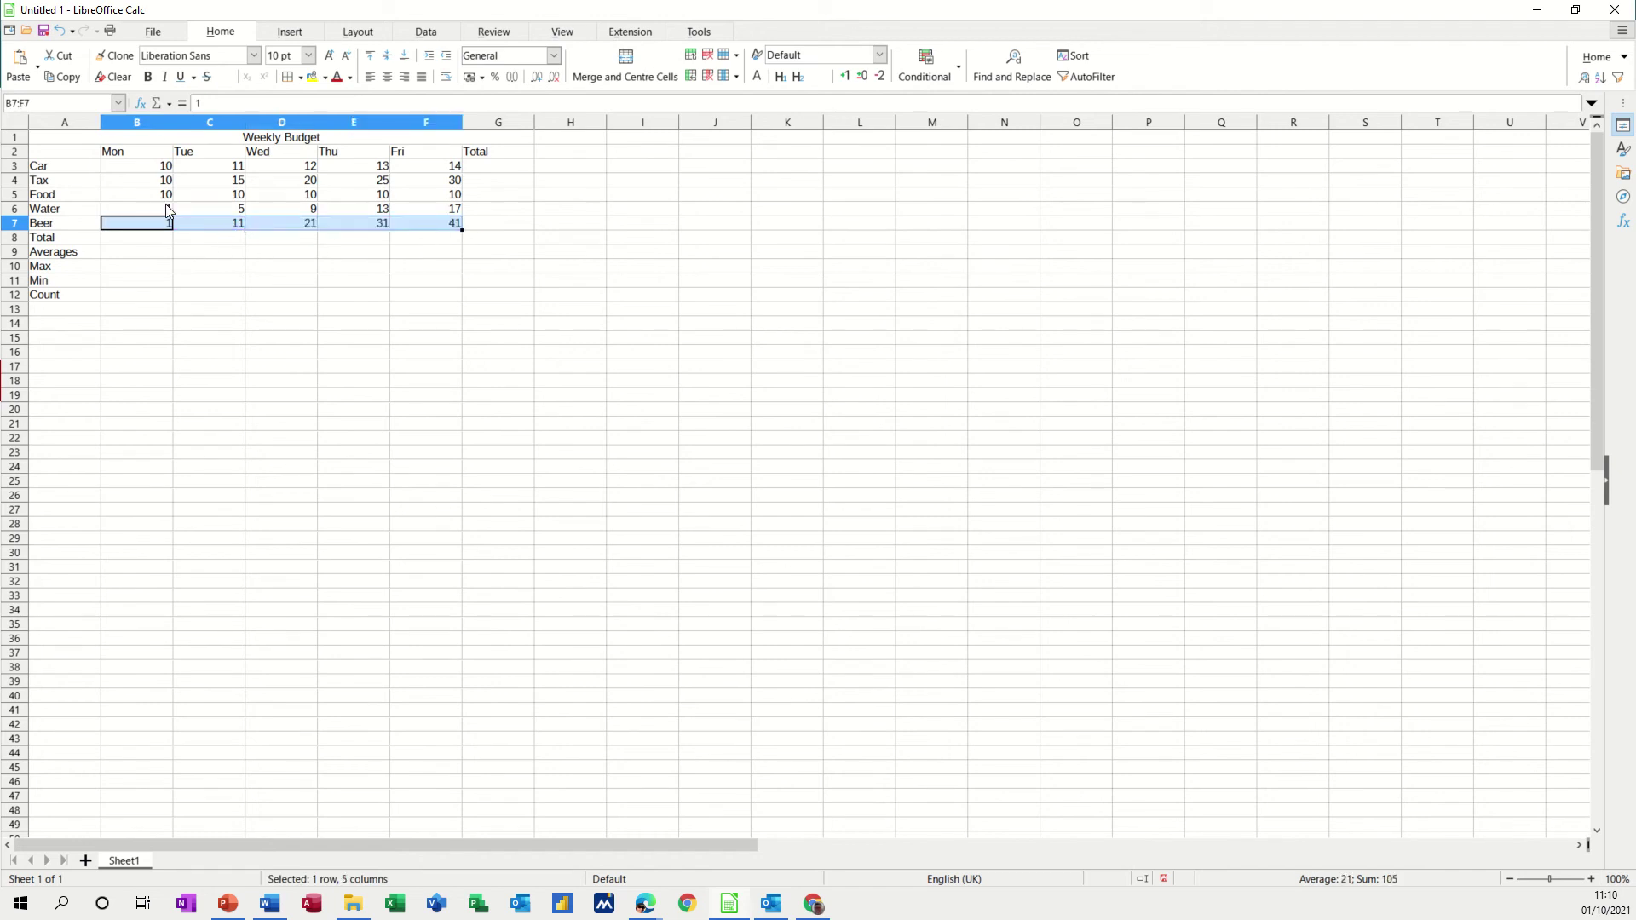
drag(138, 168, 424, 228)
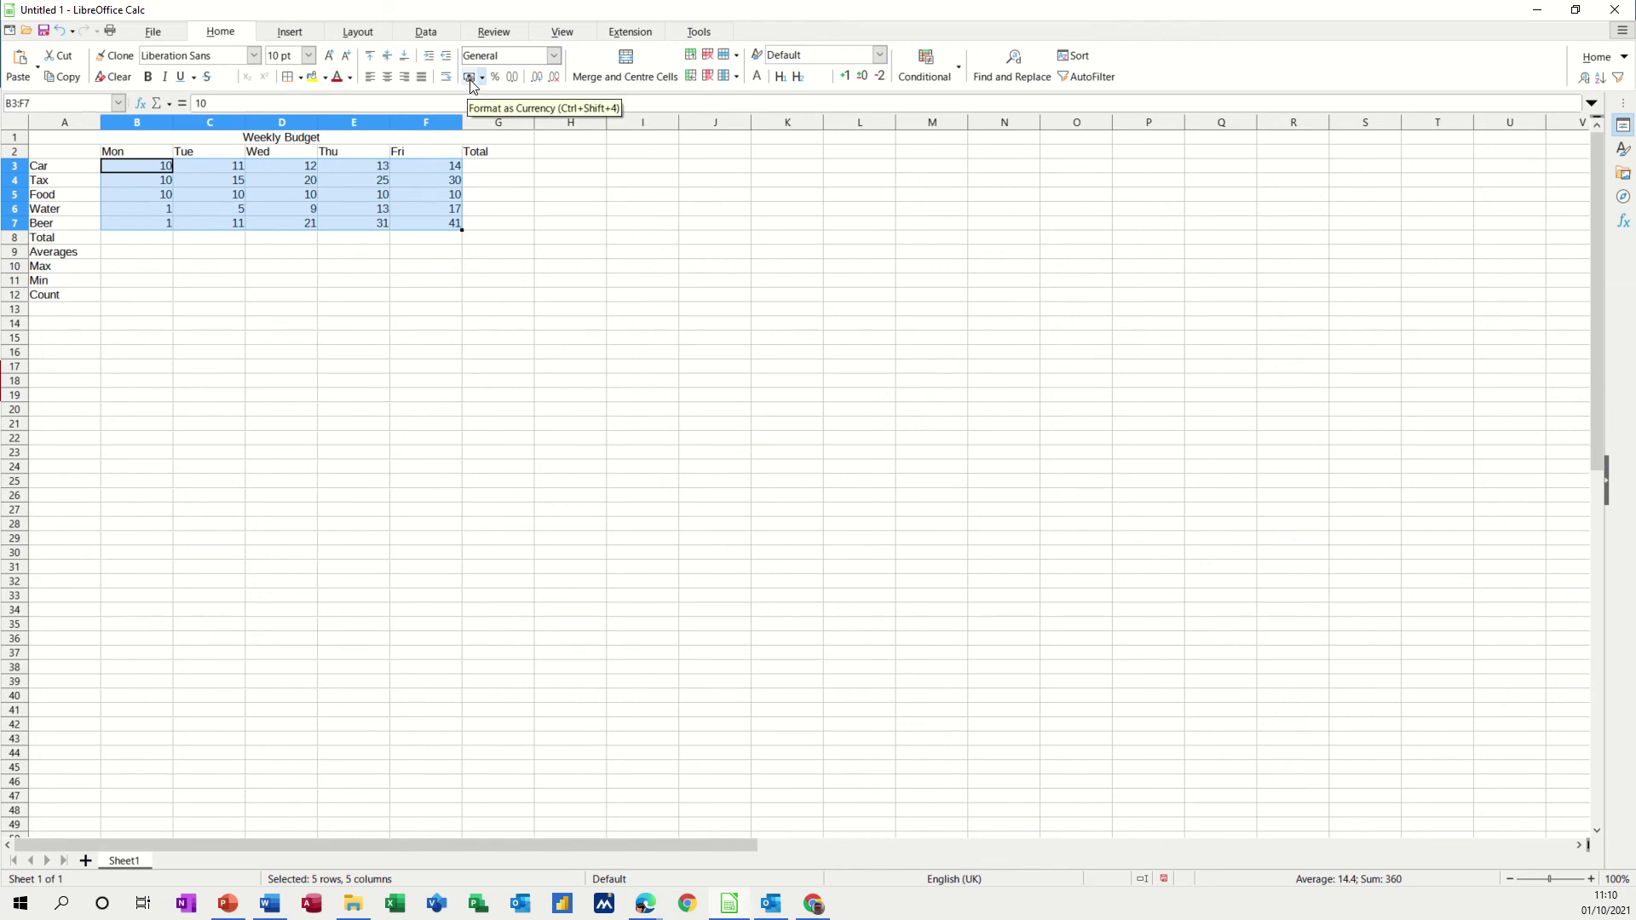
Format the B3:F7 amounts as pound currency, e.g. £10.00
click(555, 57)
click(558, 71)
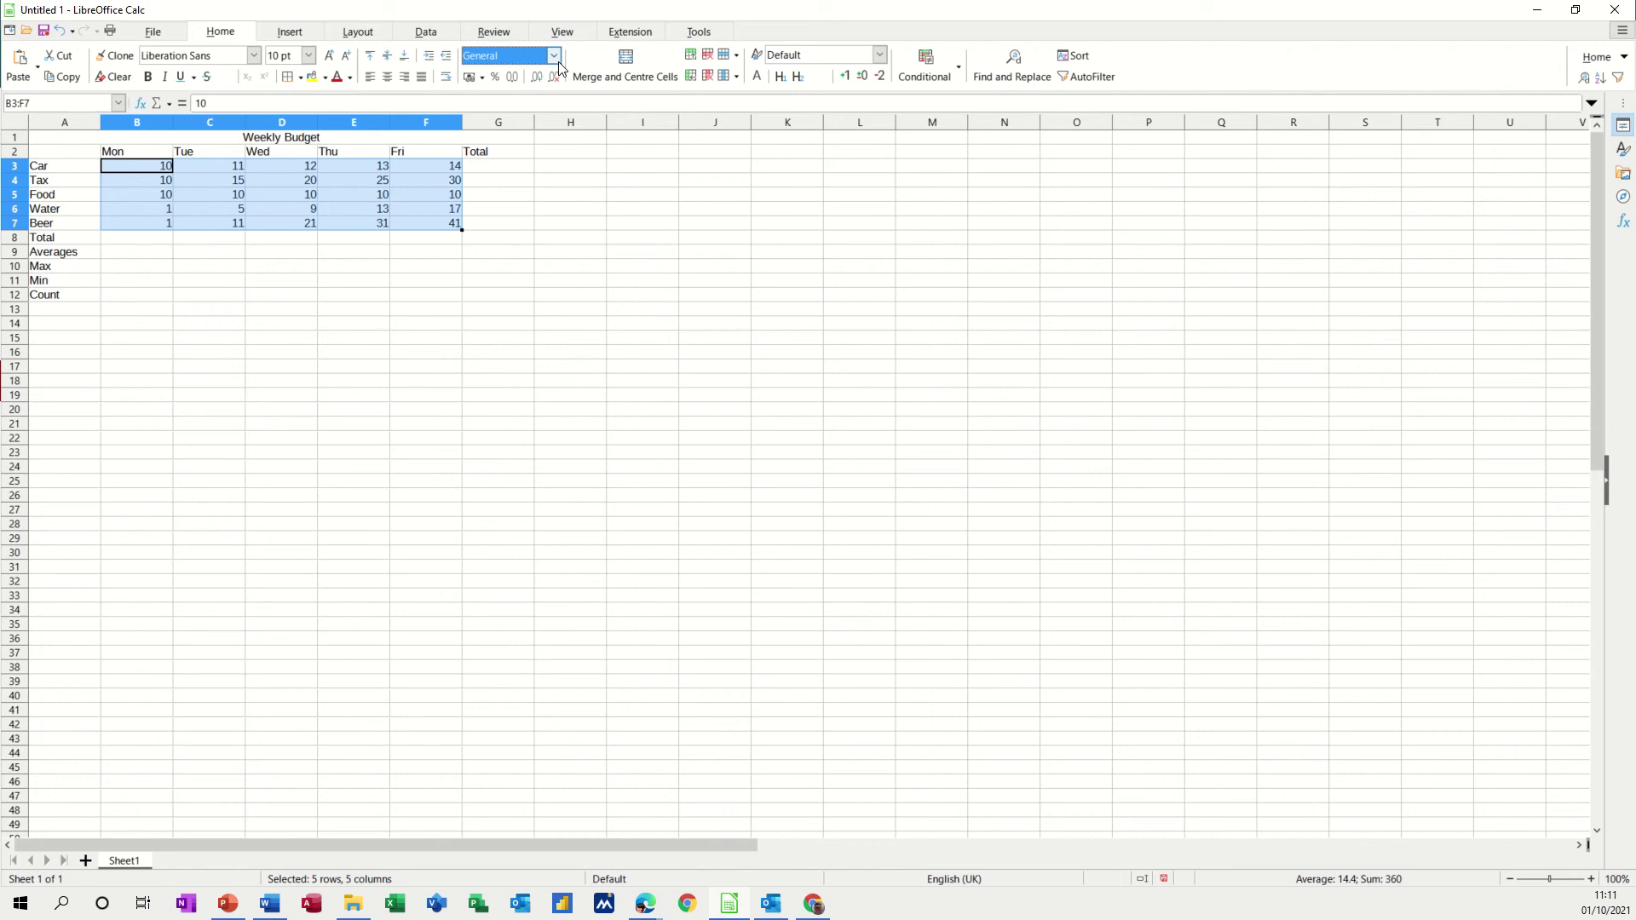
click(468, 76)
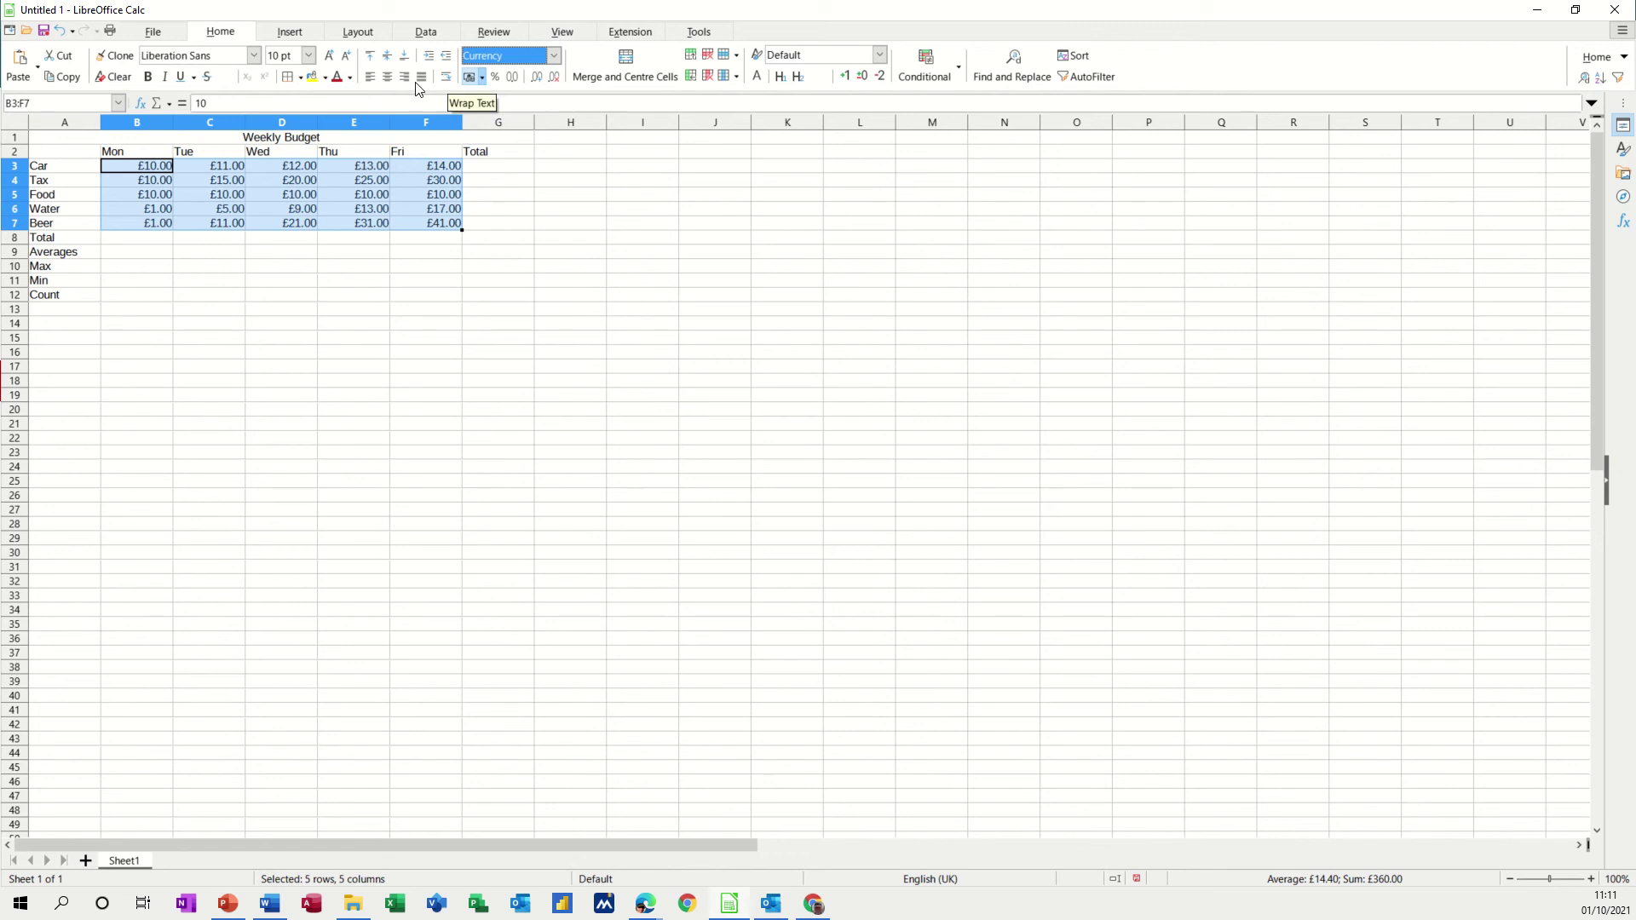
Enter =SUM(B3:B7) in B8 to total Monday at £32.00
click(146, 243)
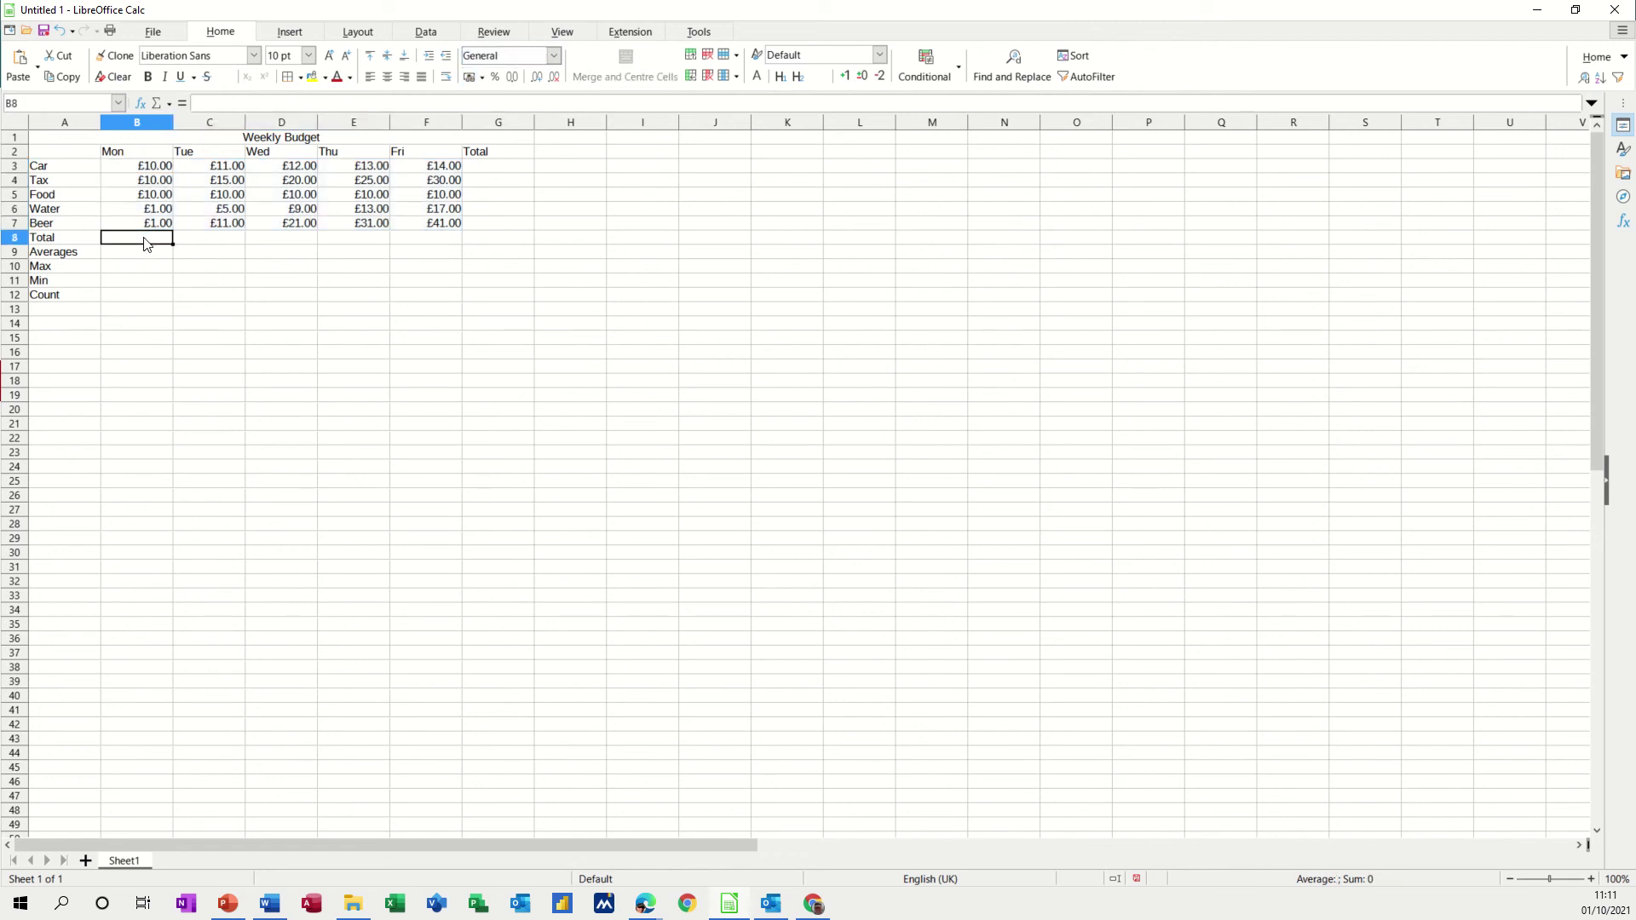
click(168, 105)
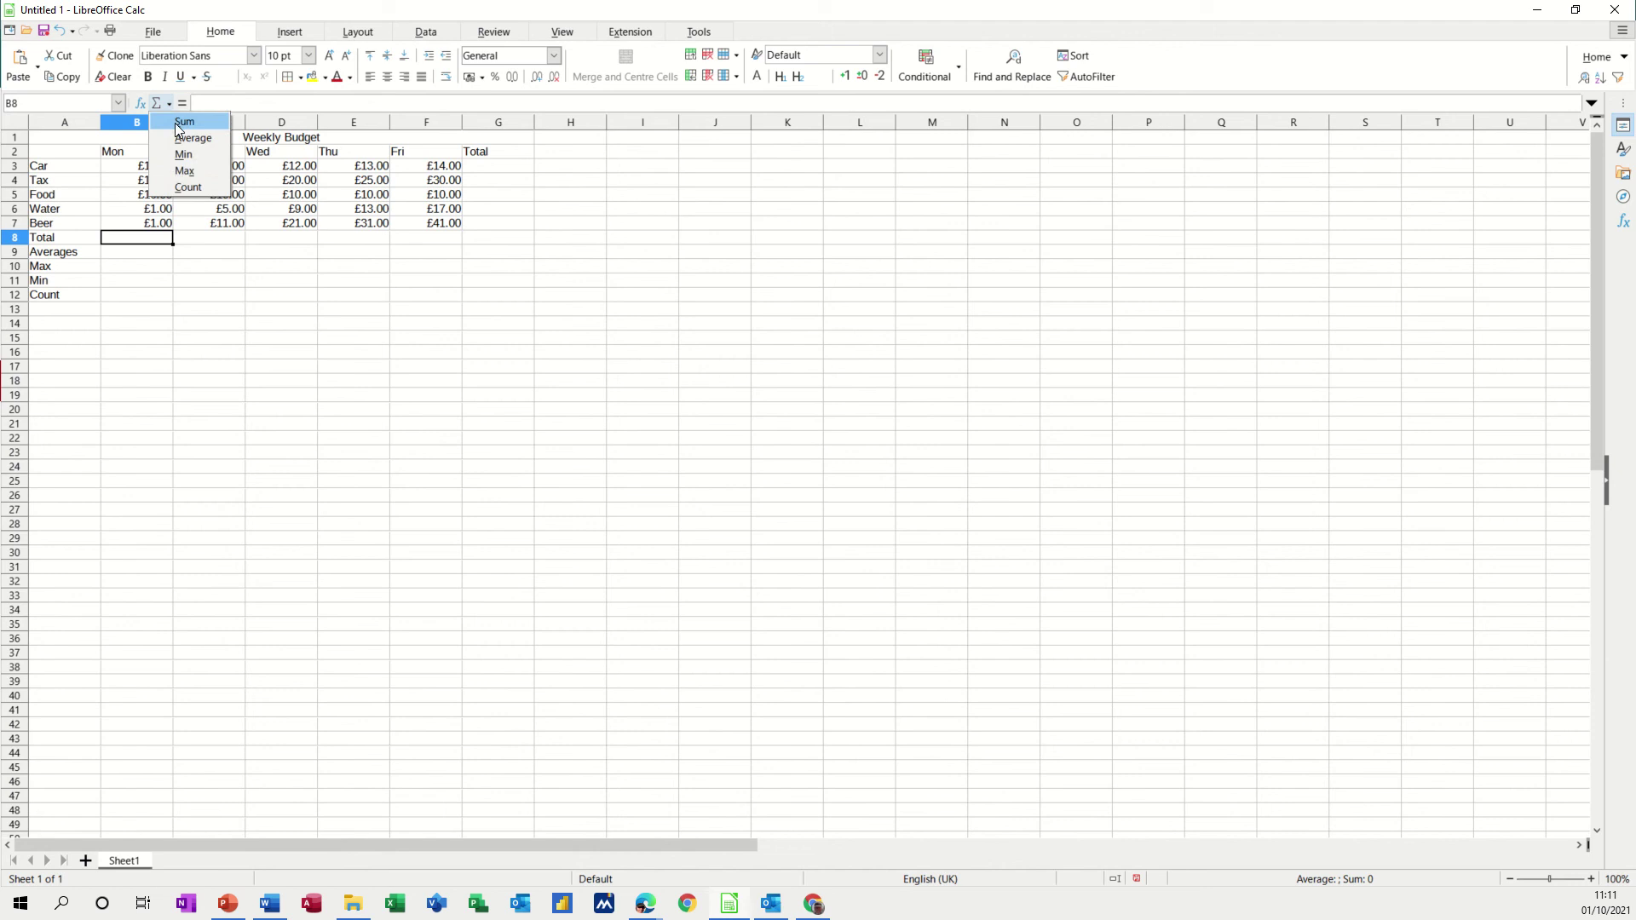
click(179, 127)
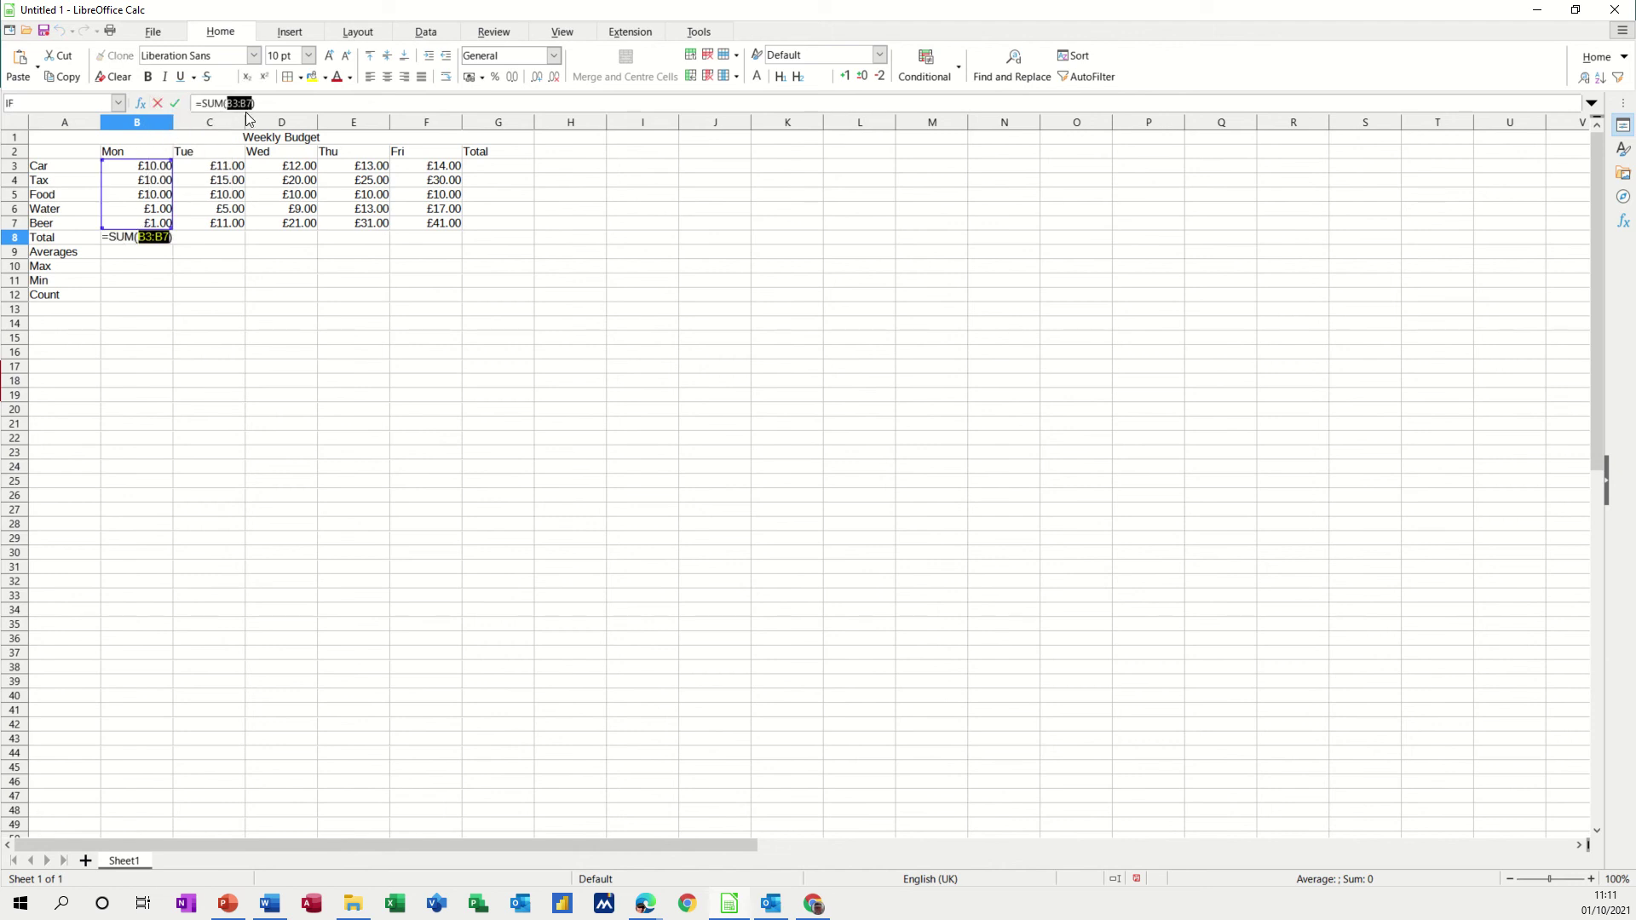
click(176, 105)
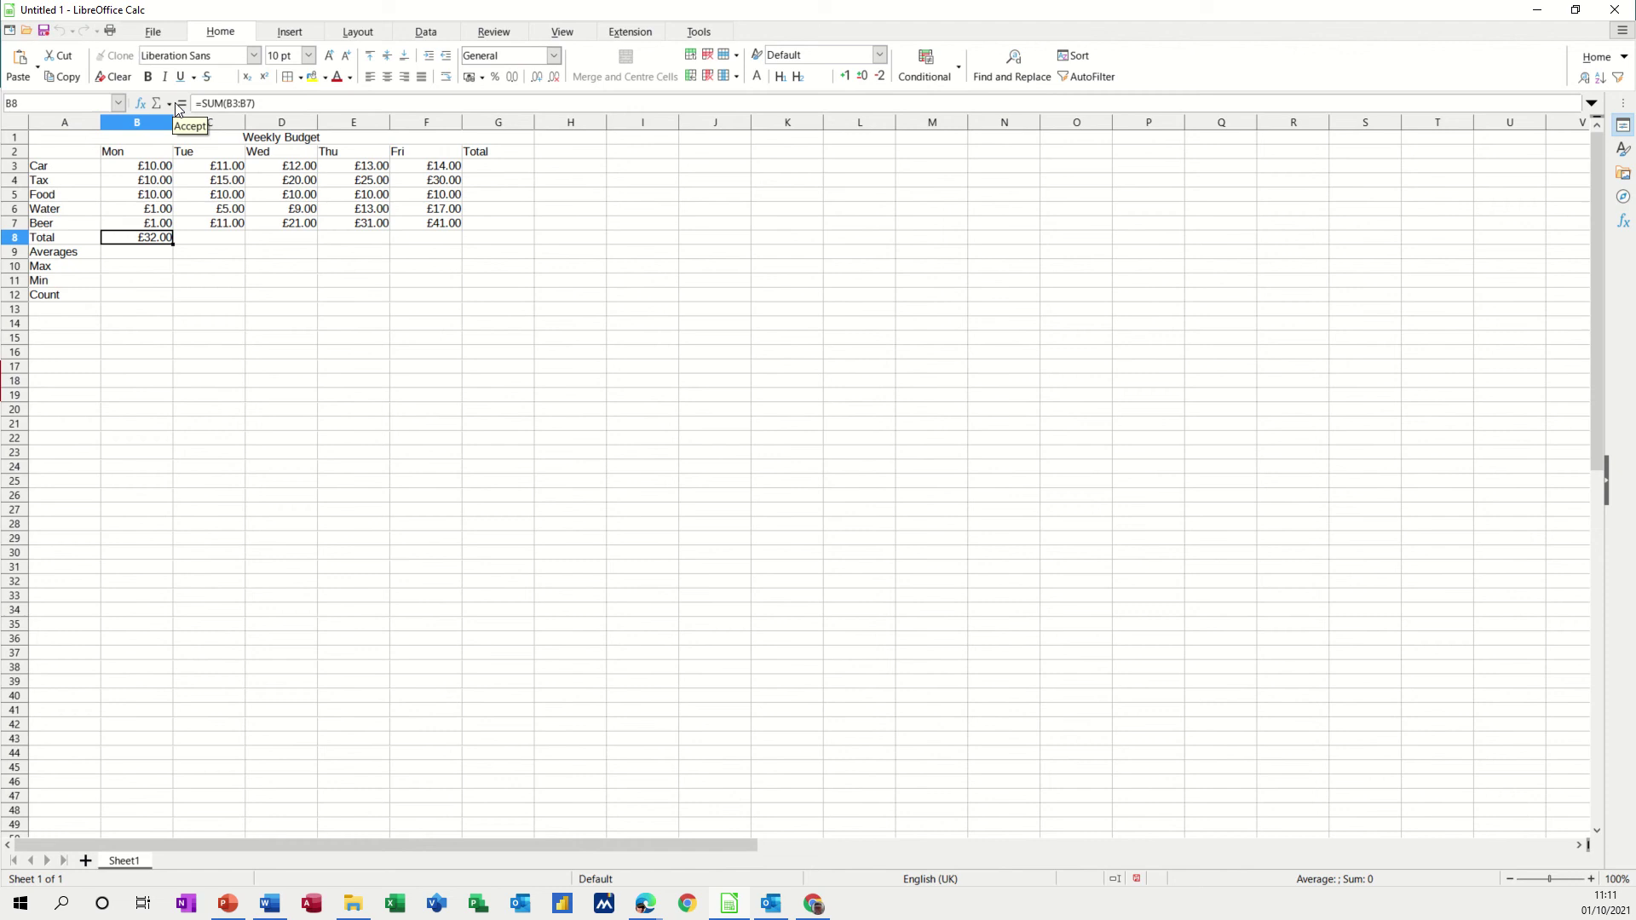
click(139, 256)
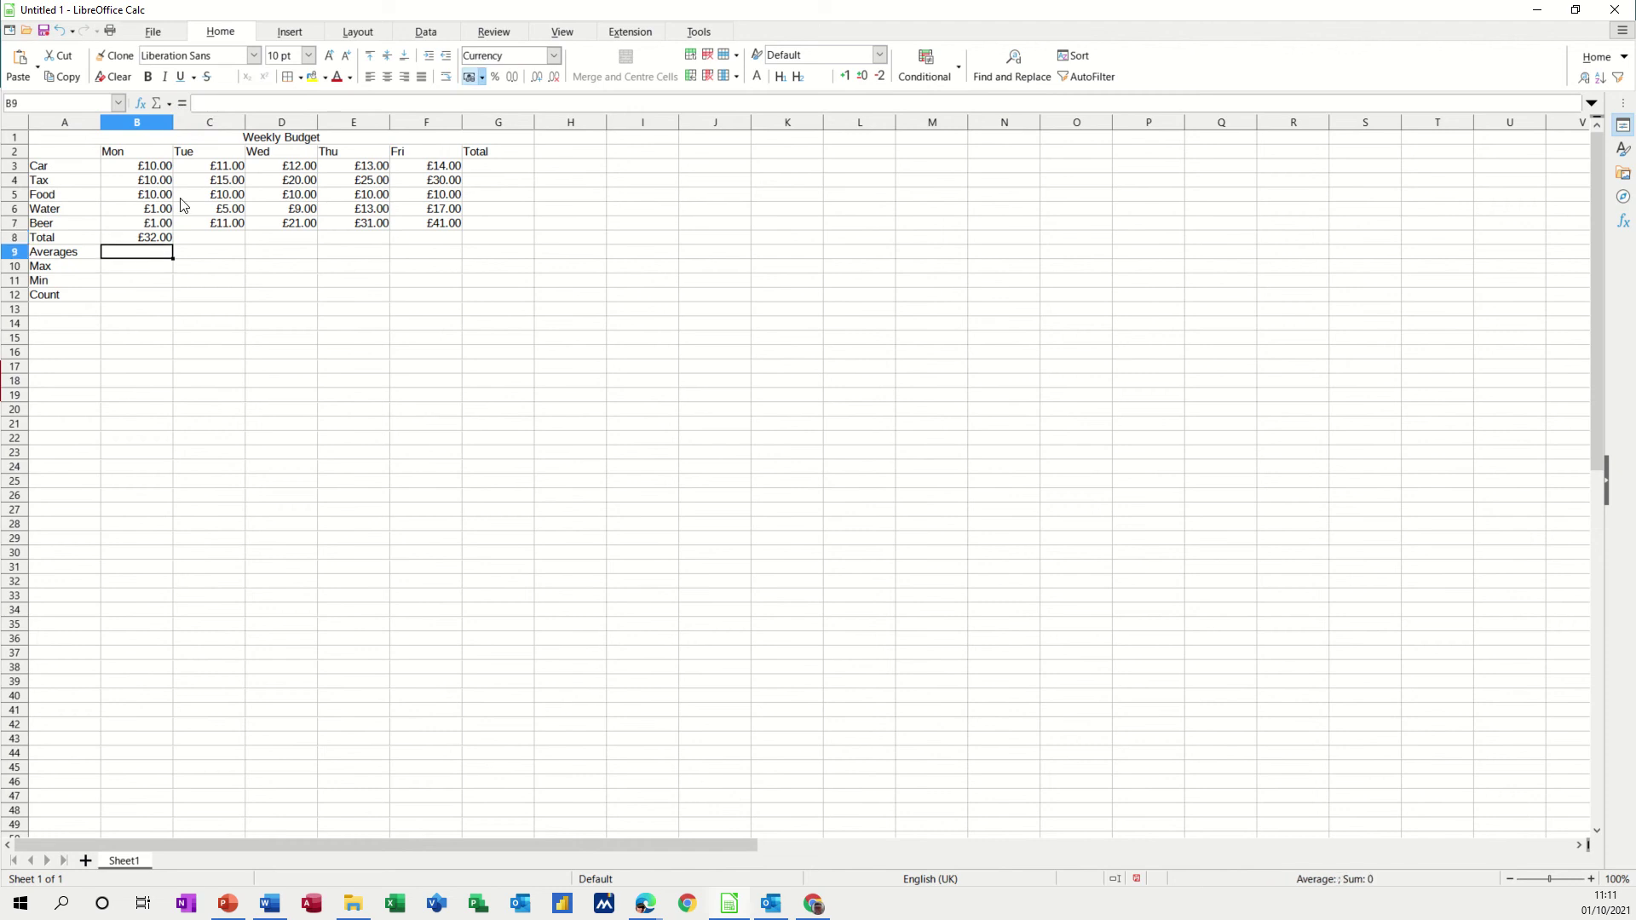
Add Monday's Average (£6.40) and Max (£10.00) formulas over B3:B7
click(171, 106)
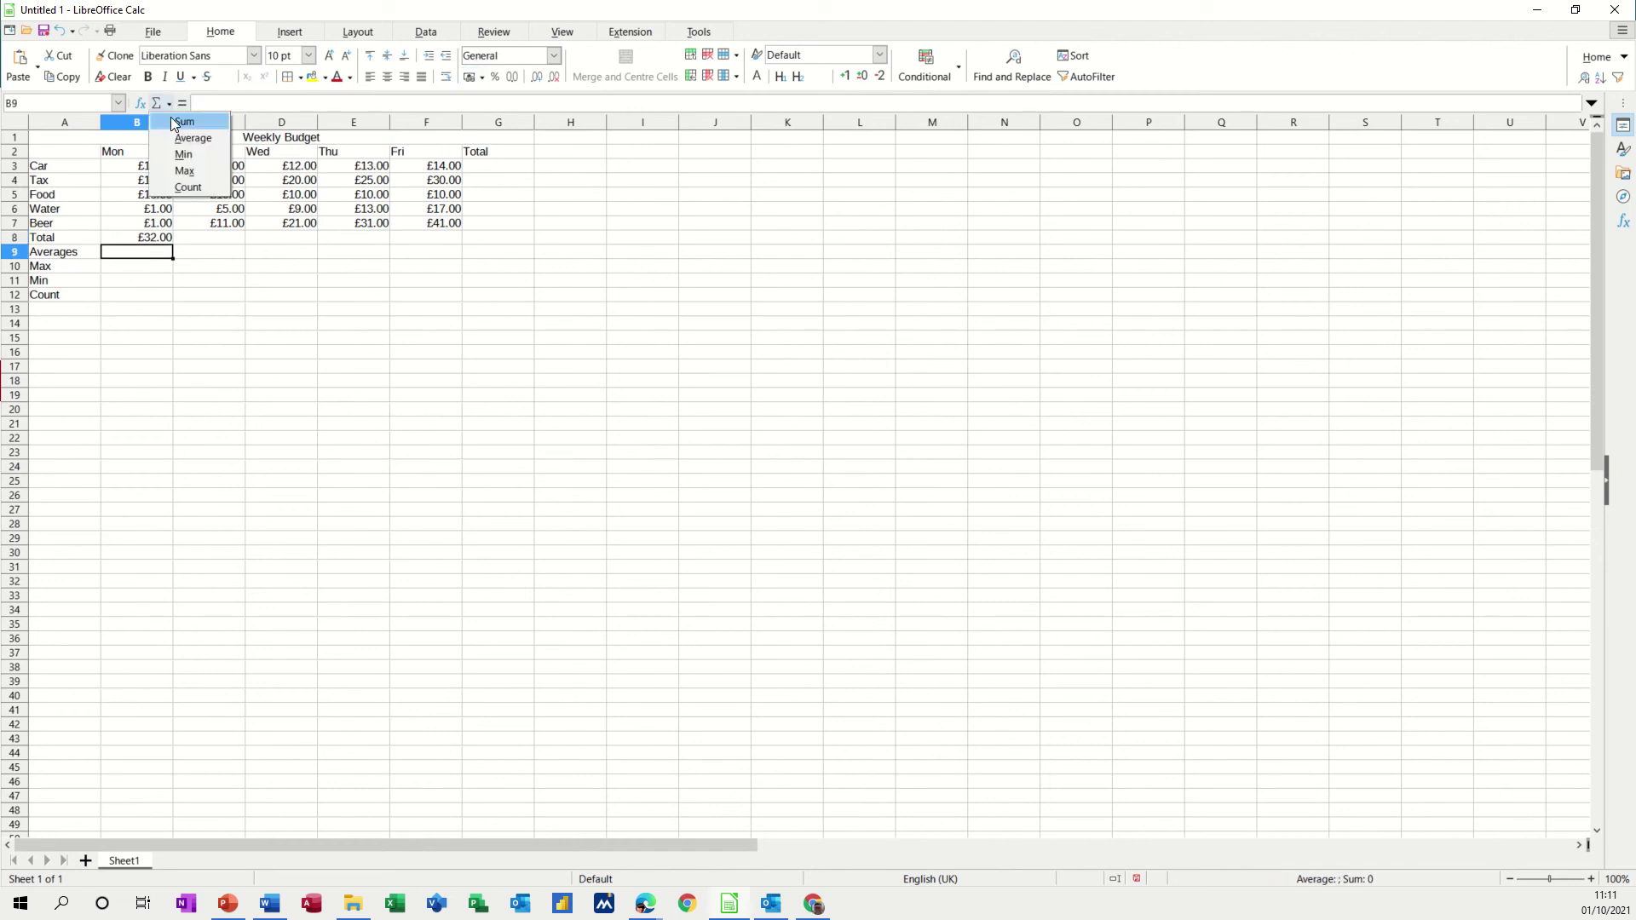
click(173, 132)
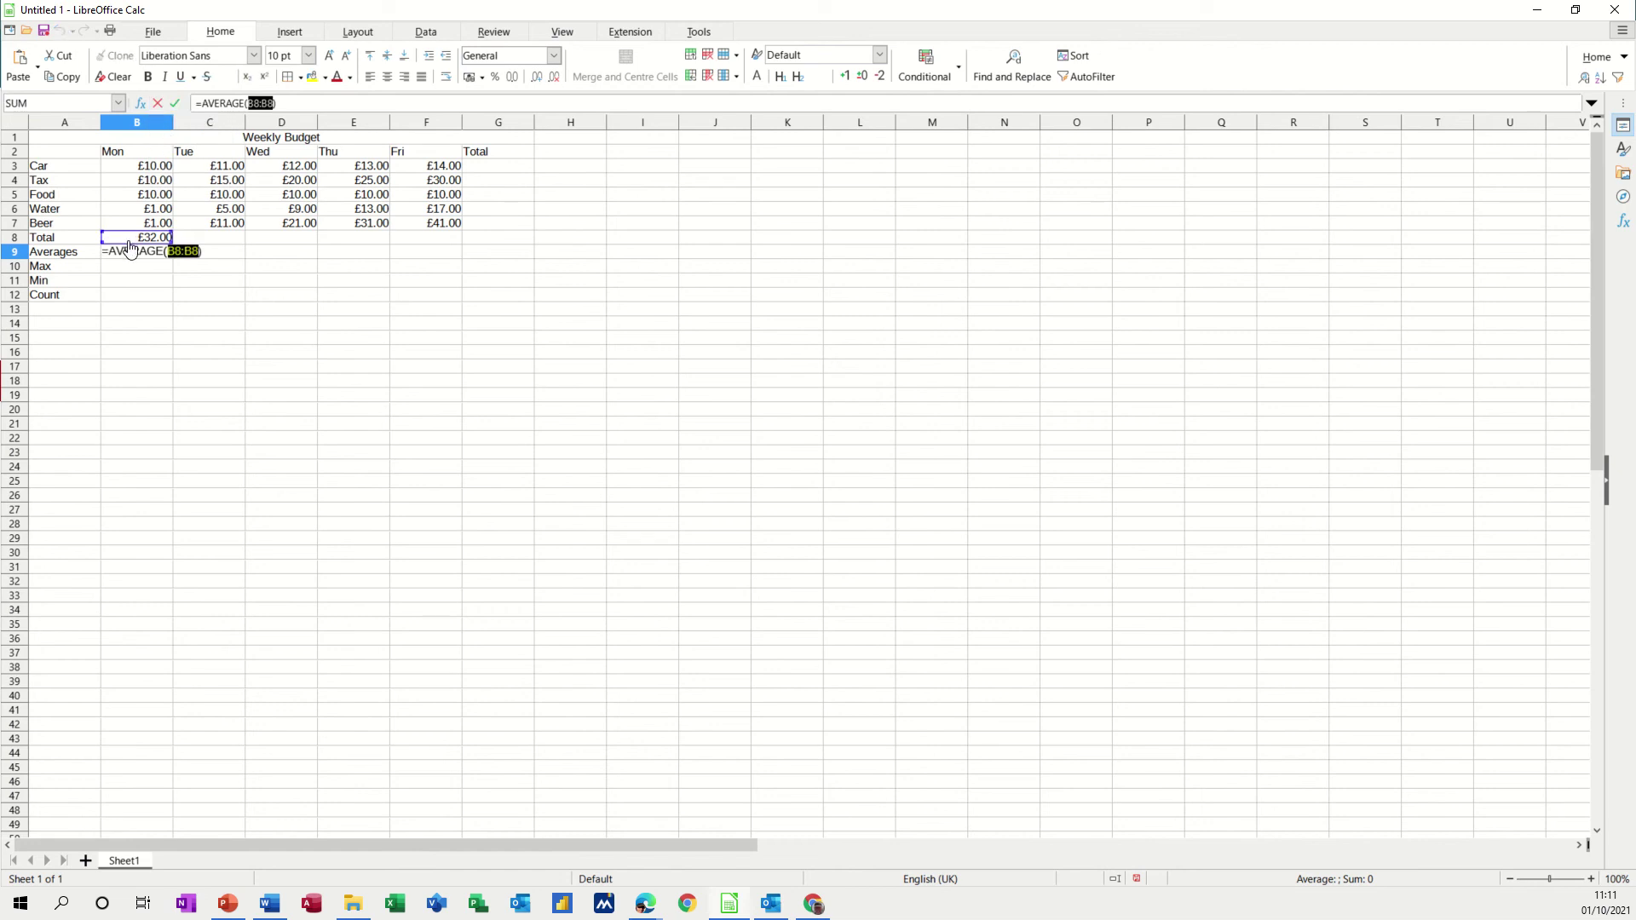
drag(140, 167, 143, 225)
click(174, 103)
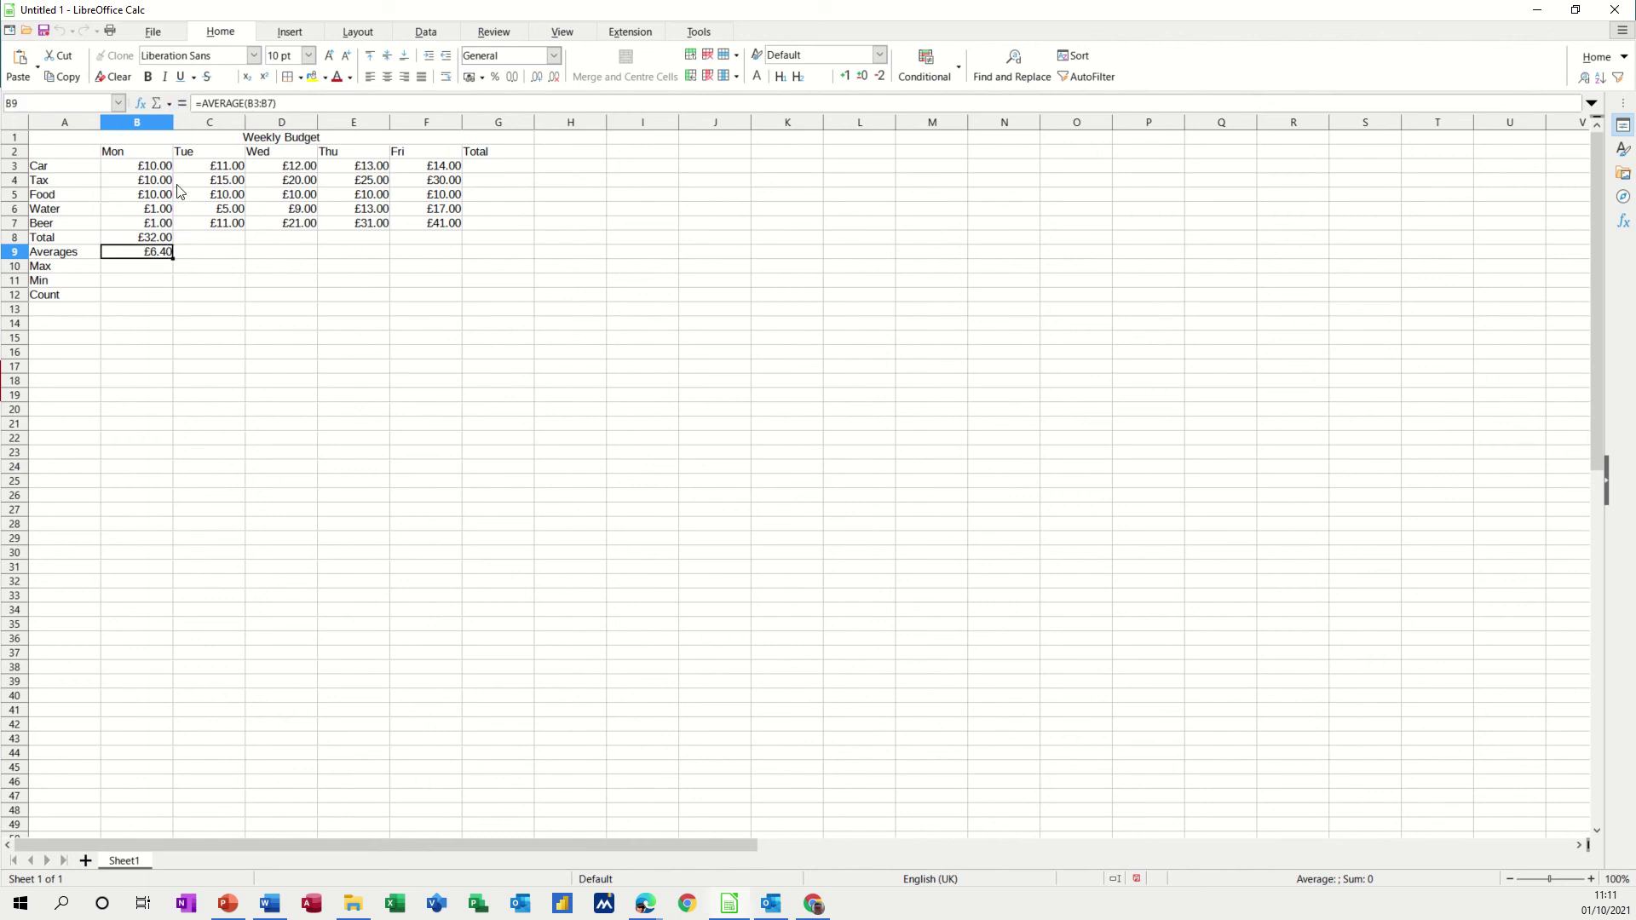
click(136, 267)
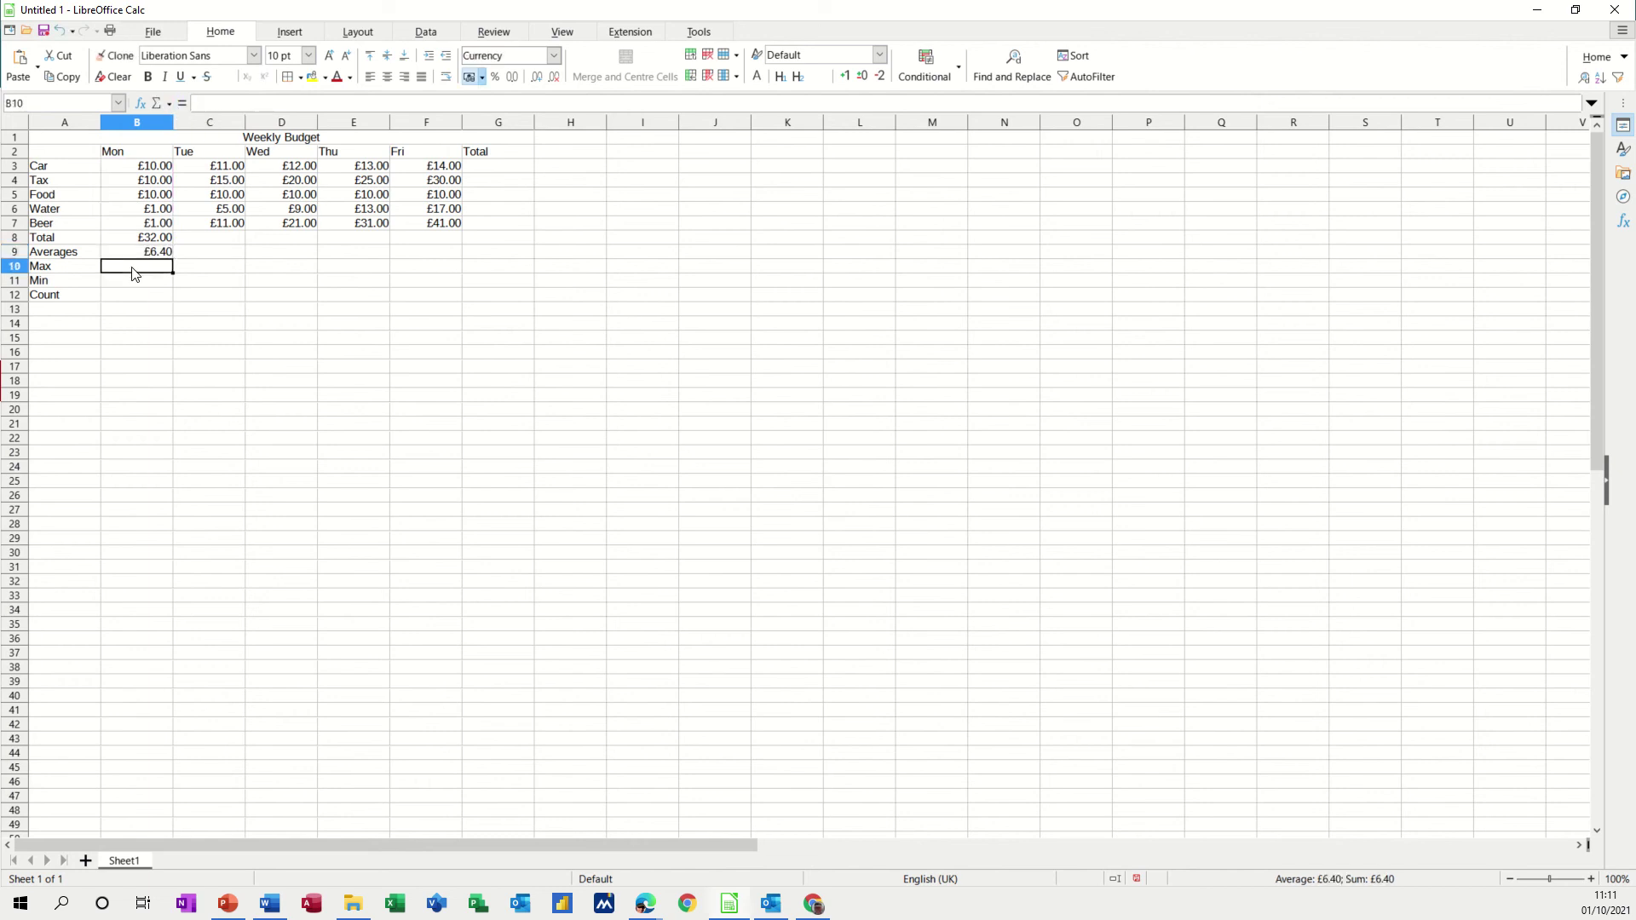
click(170, 104)
click(184, 171)
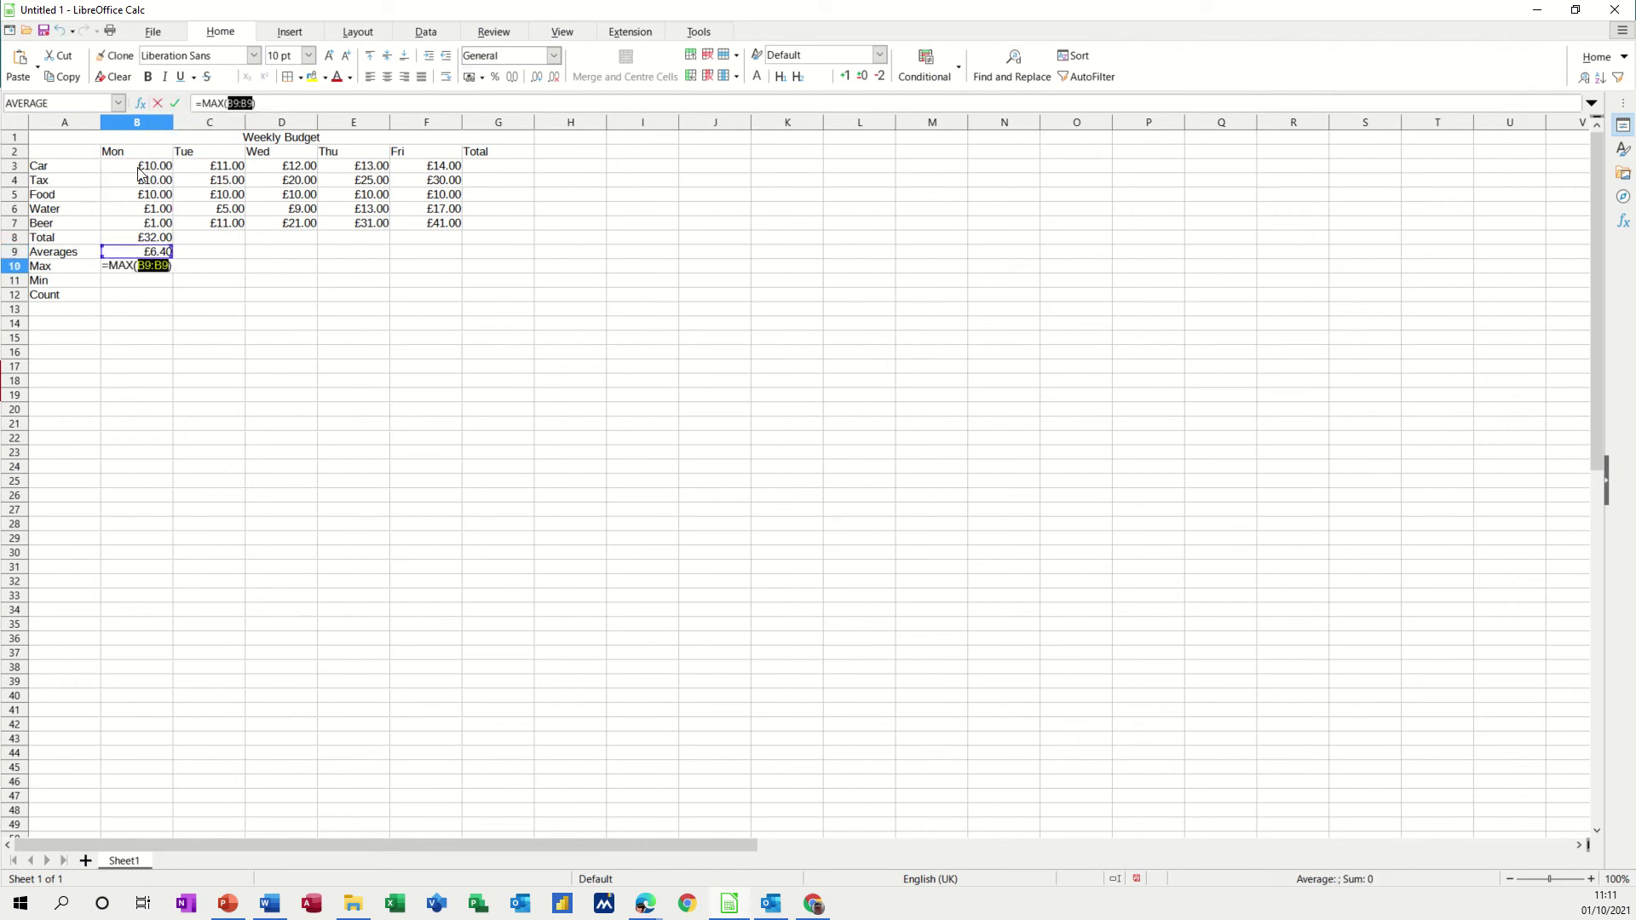
drag(140, 181, 145, 226)
click(174, 103)
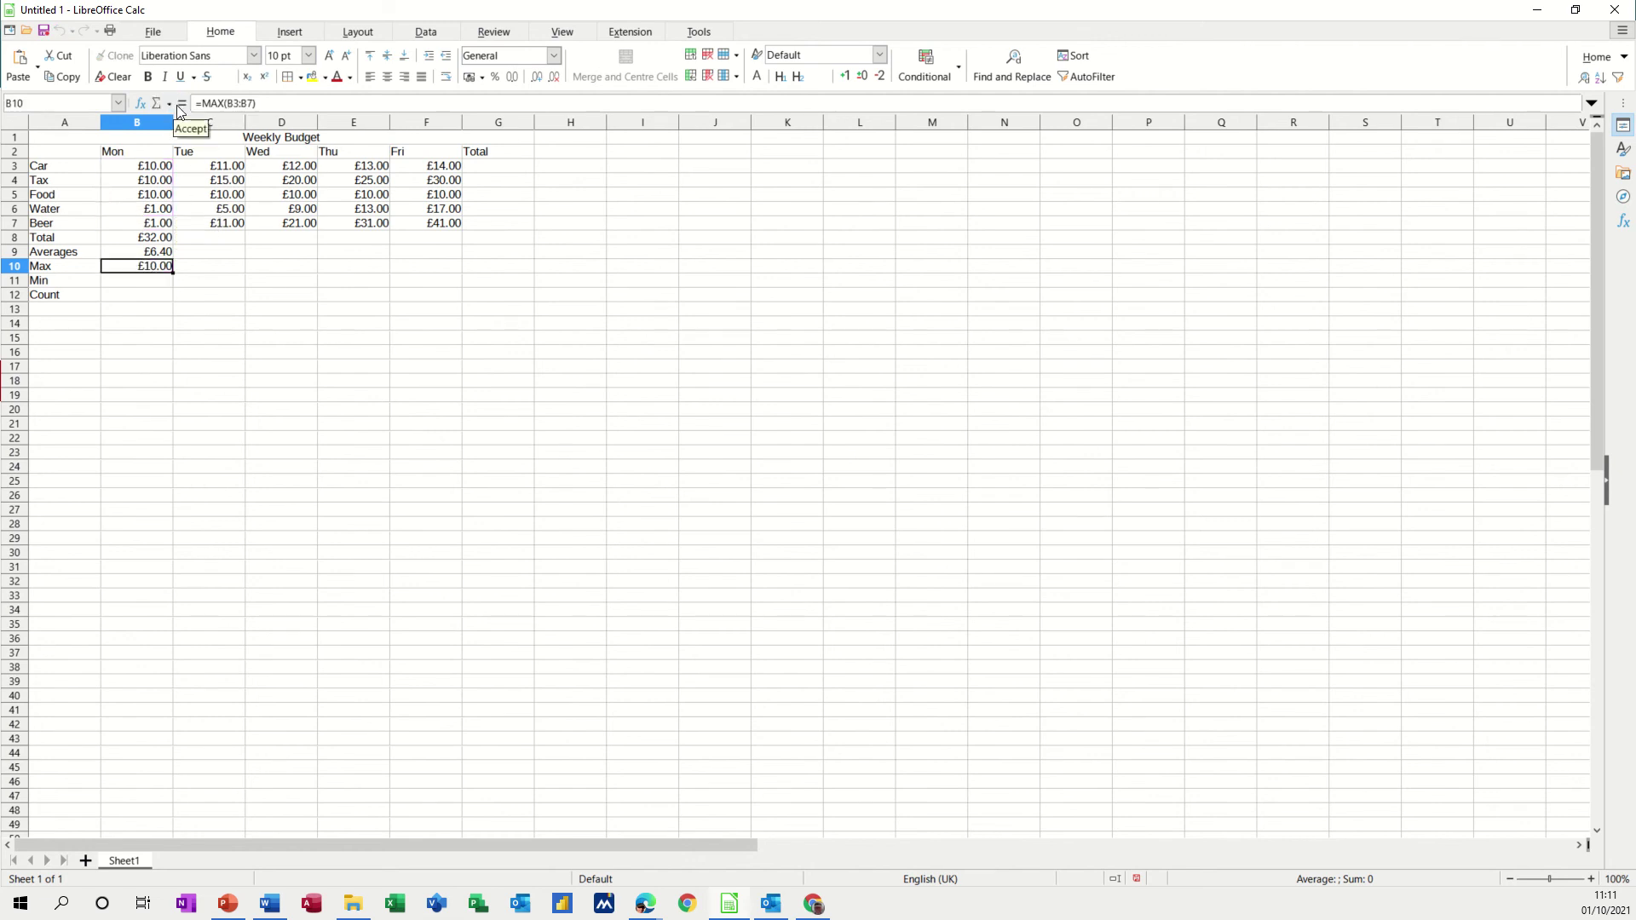
Add Monday's Min (£1.00) and Count (5) formulas over B3:B7
click(146, 281)
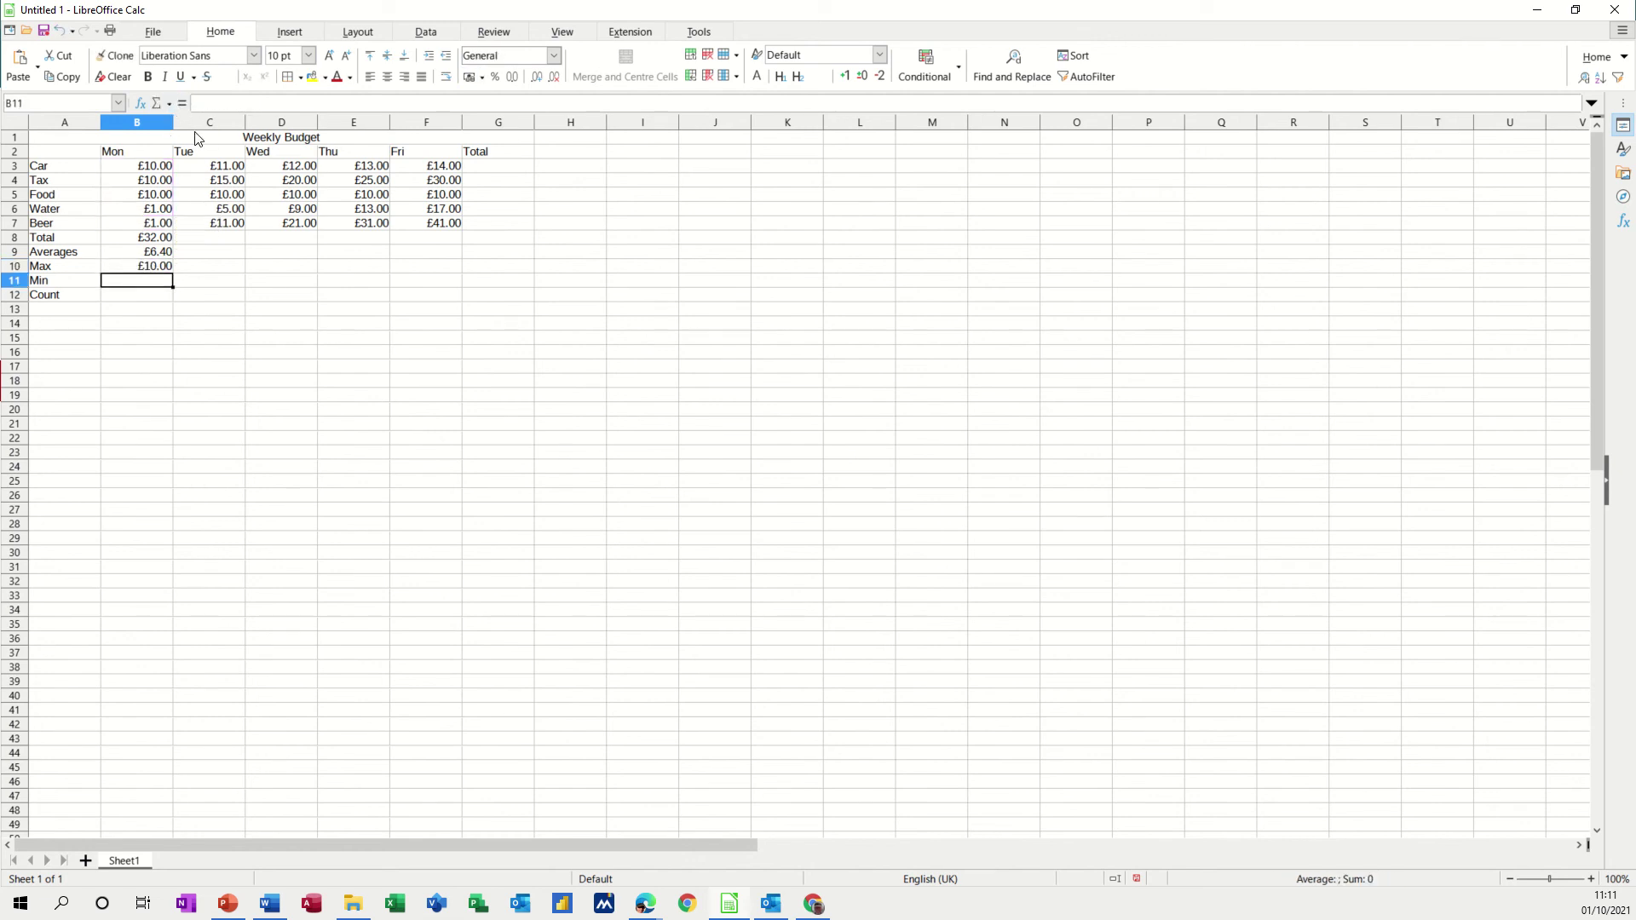
click(172, 106)
click(167, 150)
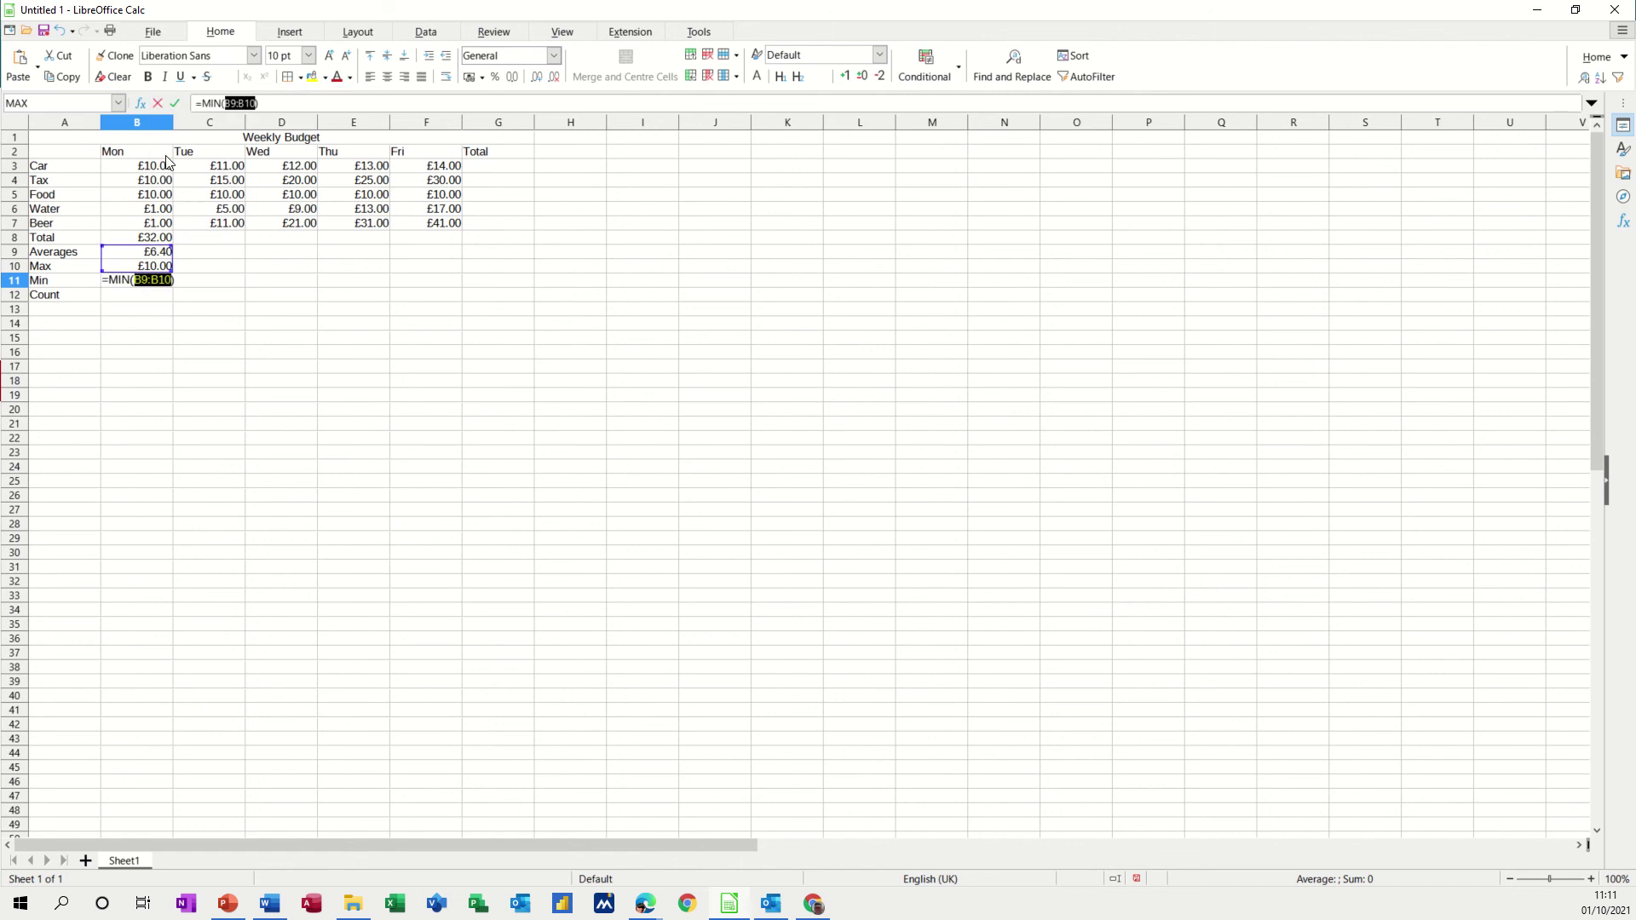
drag(138, 170, 133, 224)
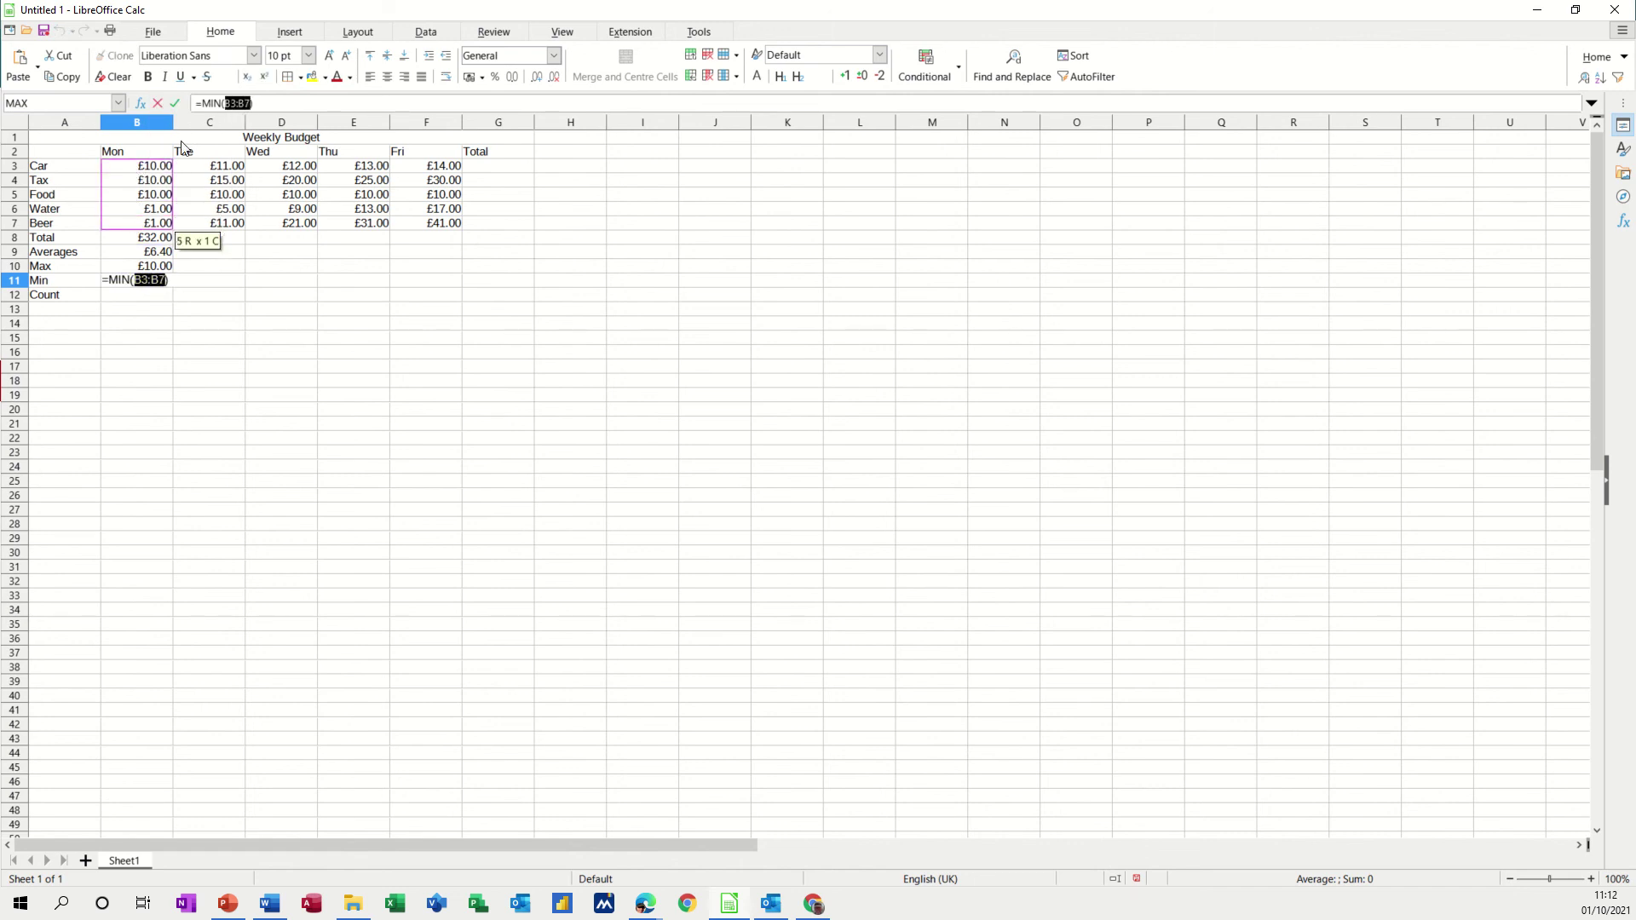
click(176, 105)
click(135, 296)
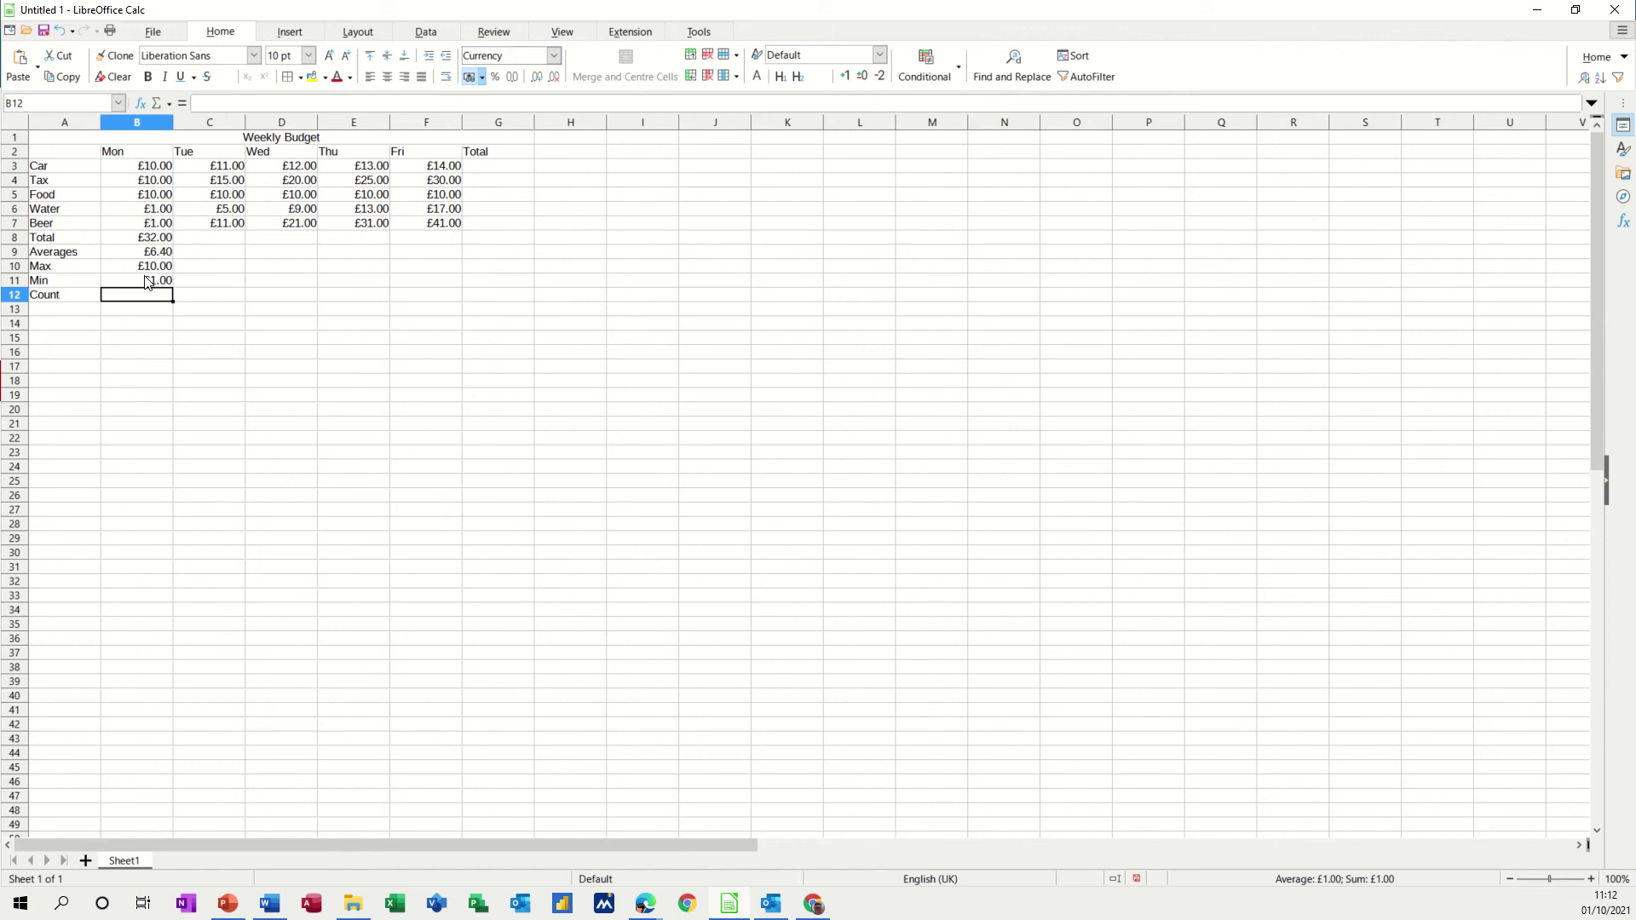
click(169, 105)
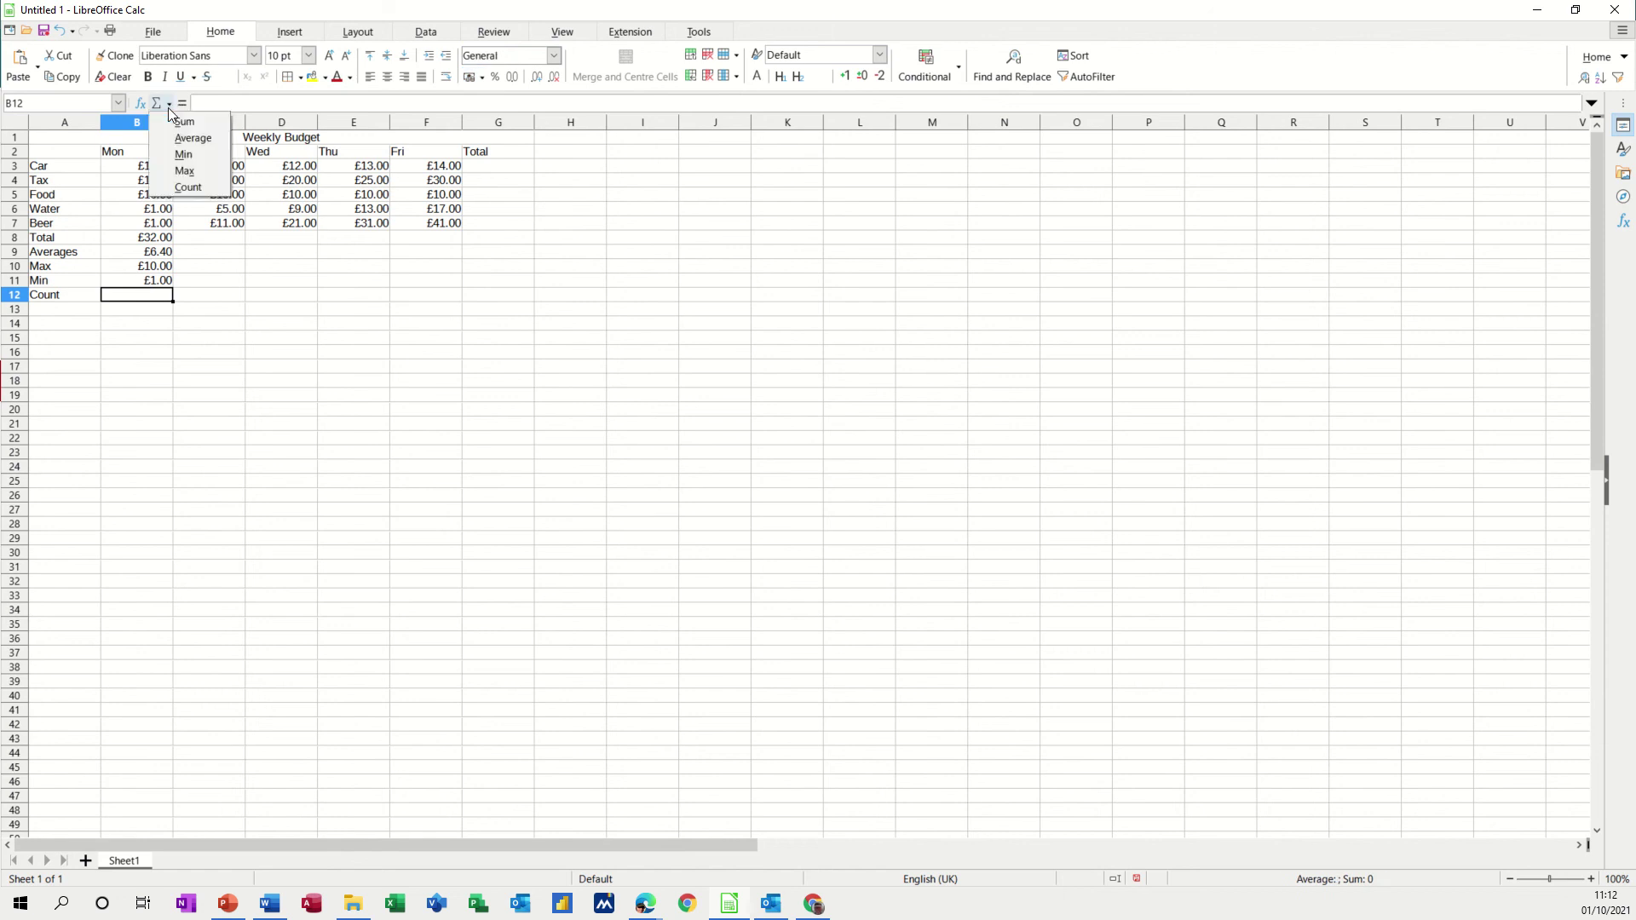
click(172, 185)
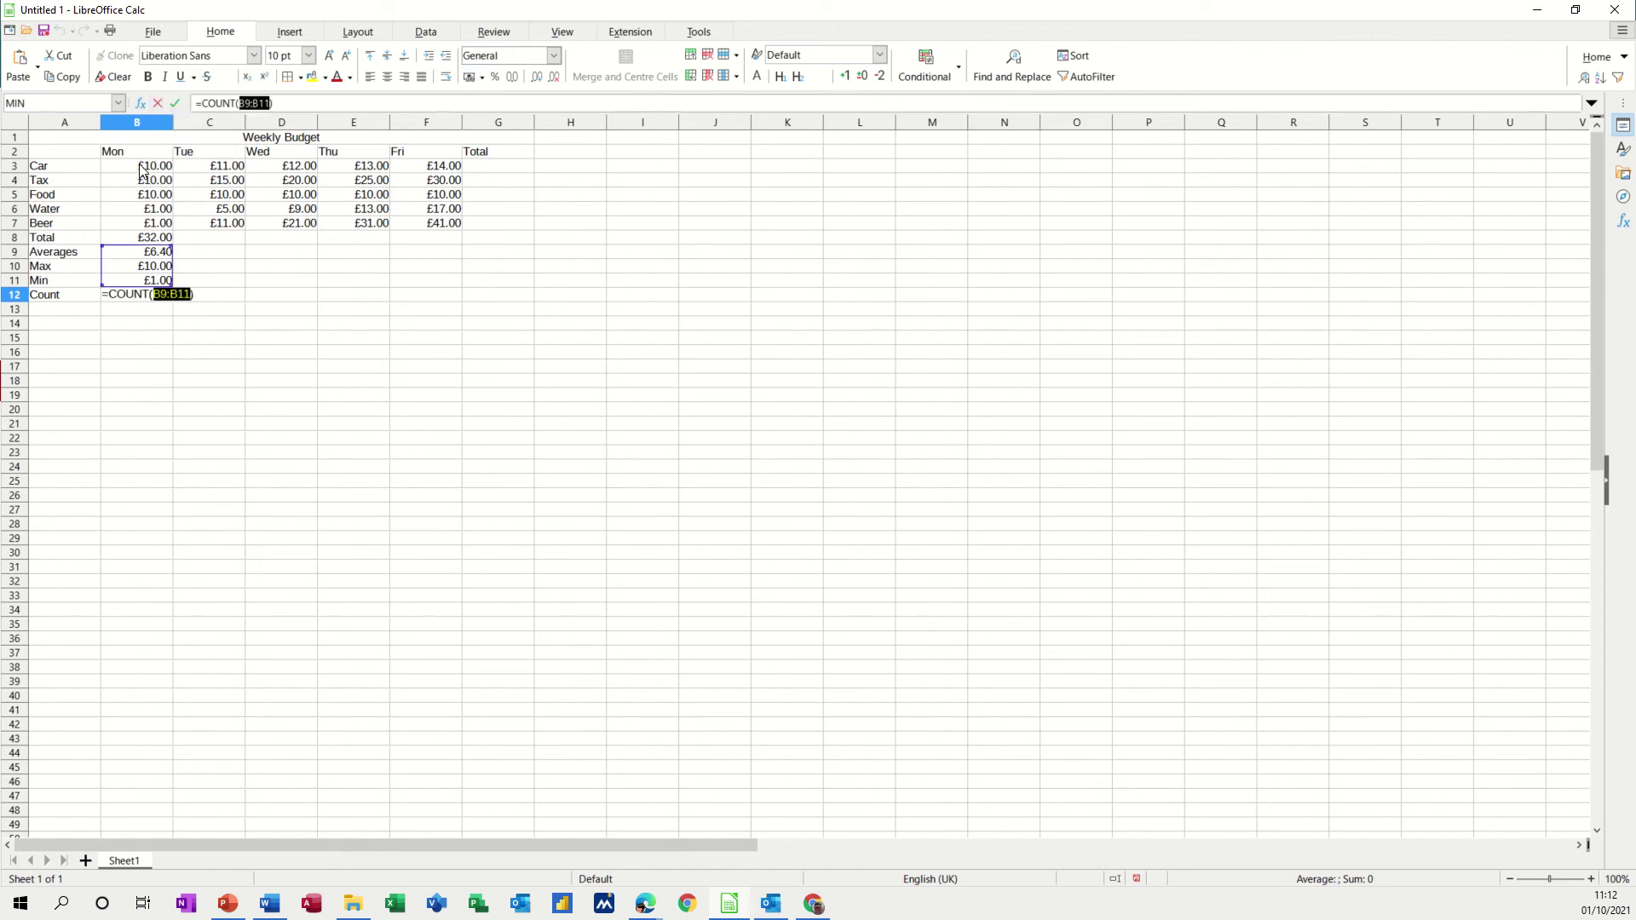
drag(143, 167, 143, 227)
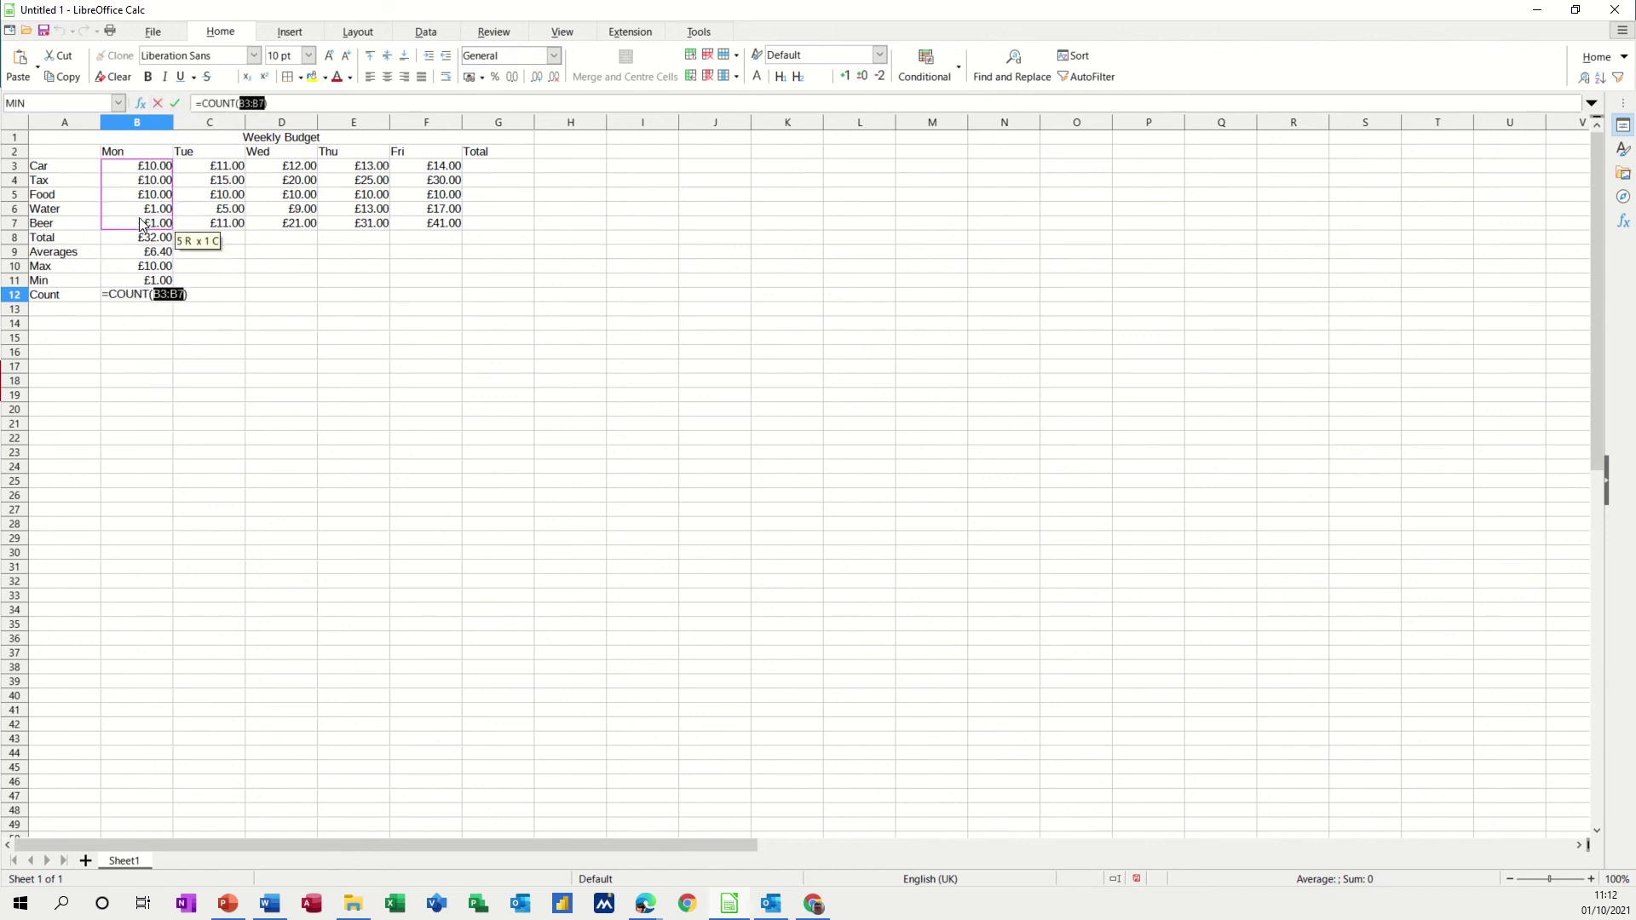
click(173, 103)
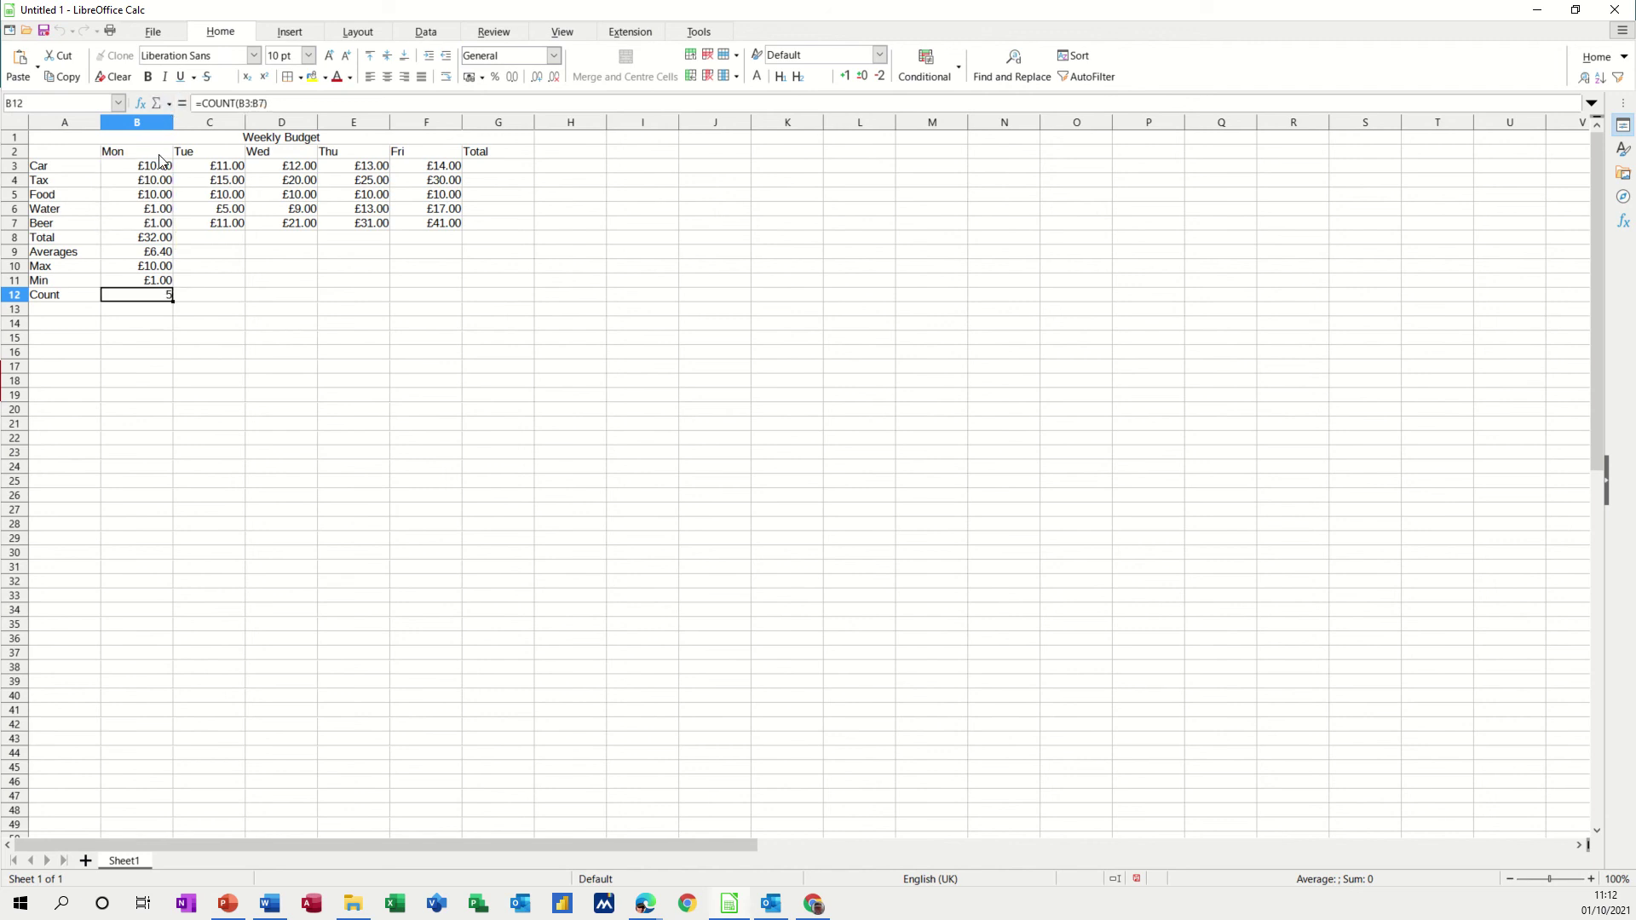
Extend the summary formulas to Tue–Fri and sum each item in G3:G7, giving £360.00
drag(145, 242, 504, 247)
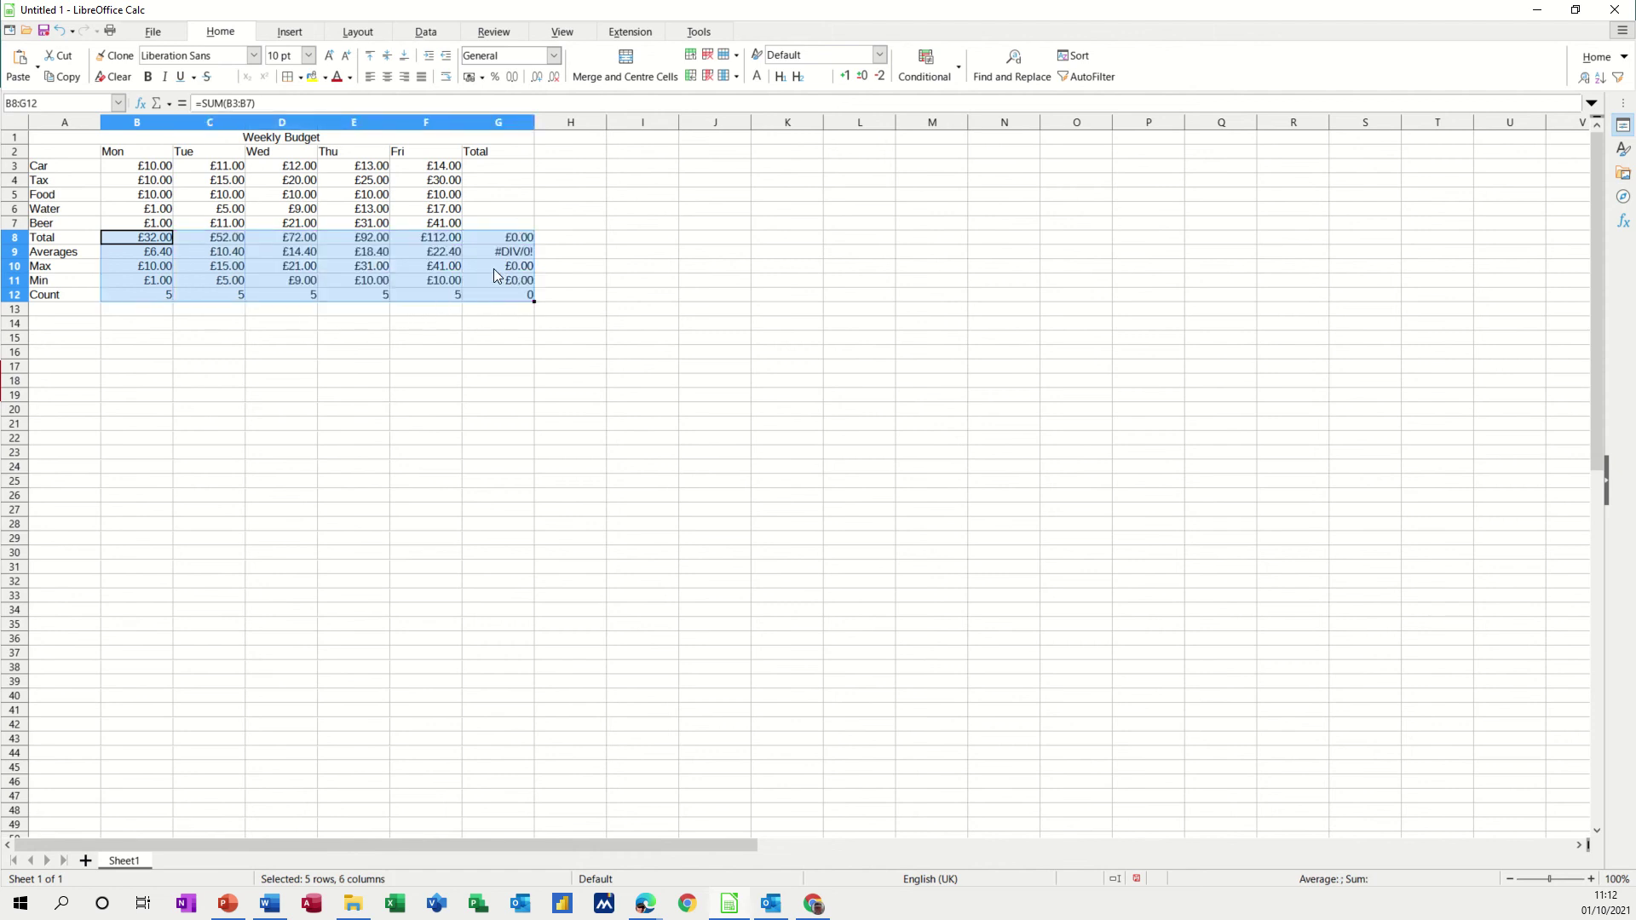
click(502, 170)
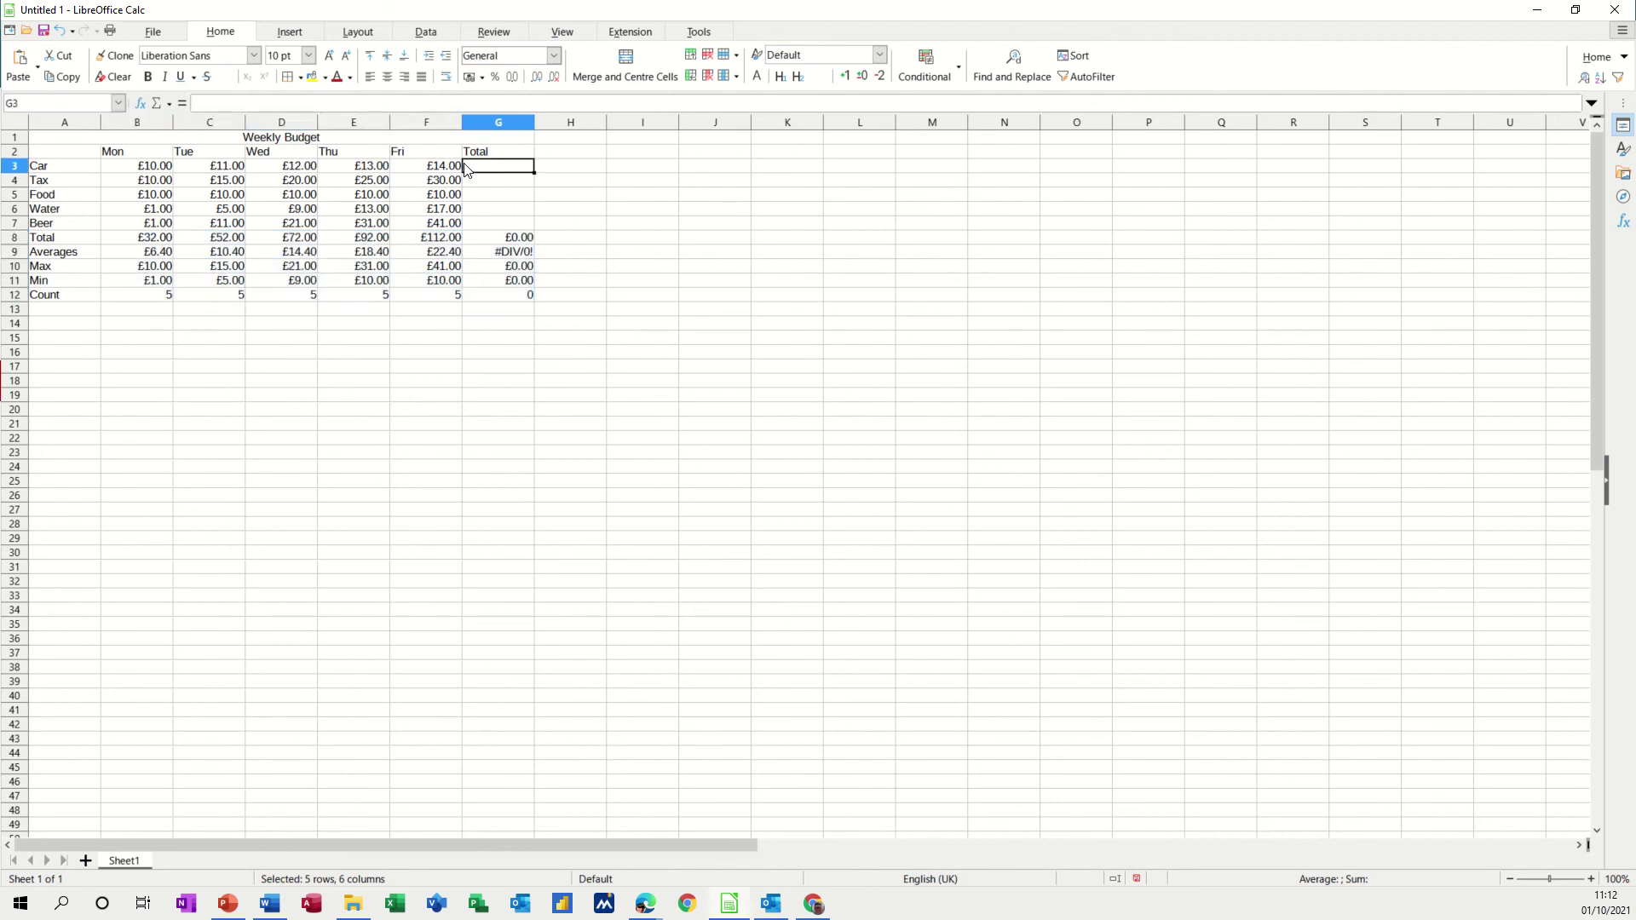
click(168, 103)
click(181, 127)
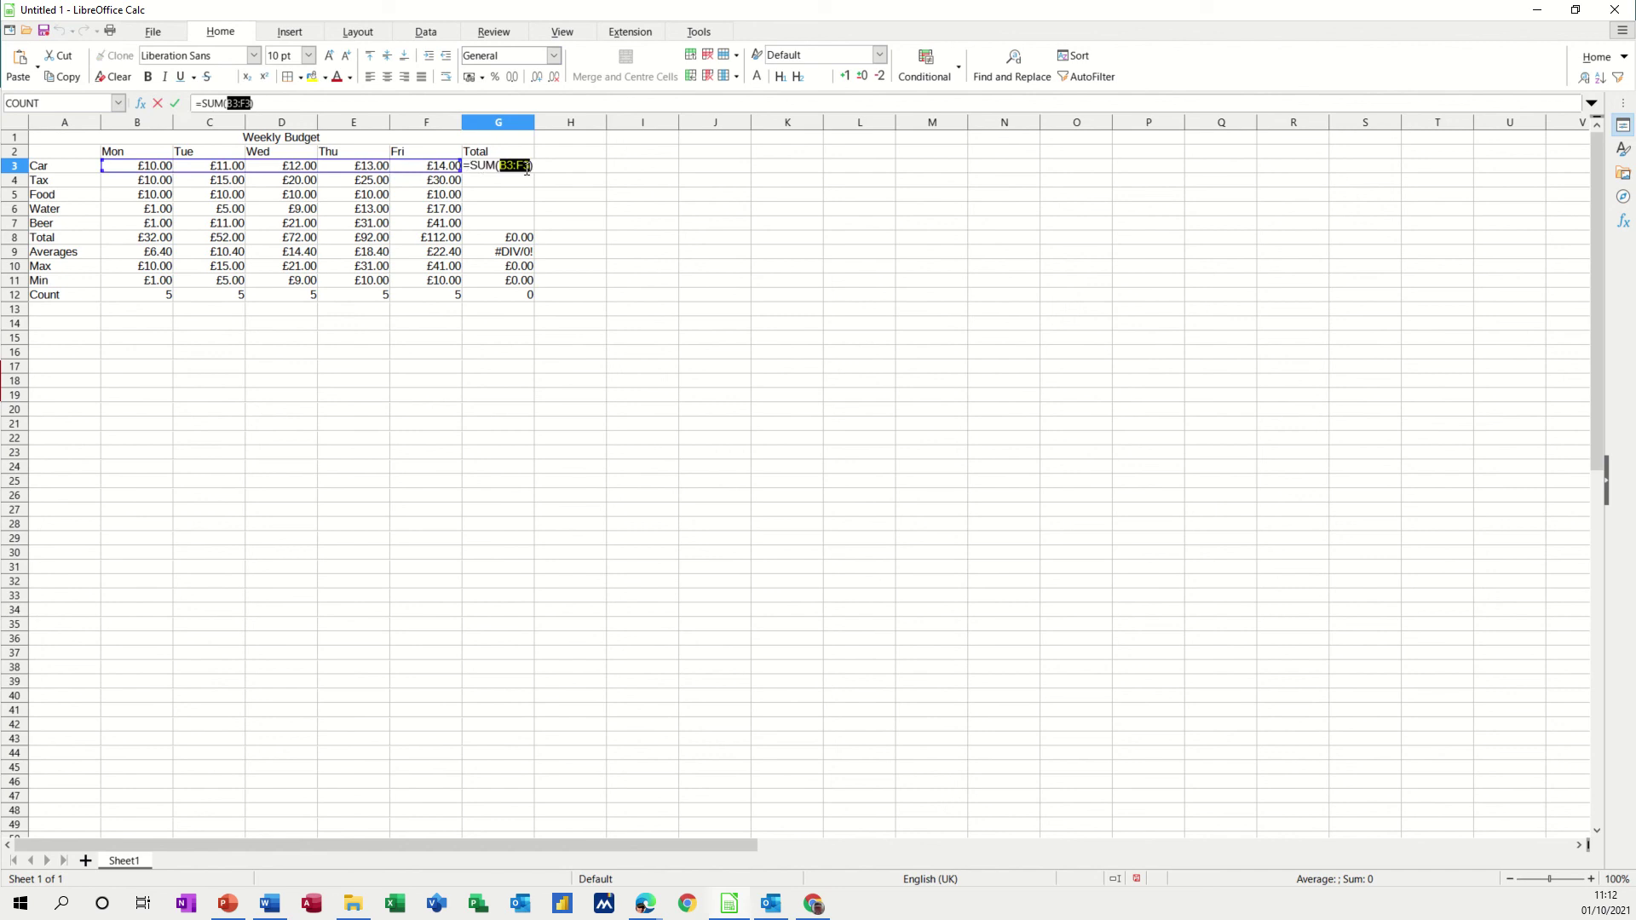
click(176, 103)
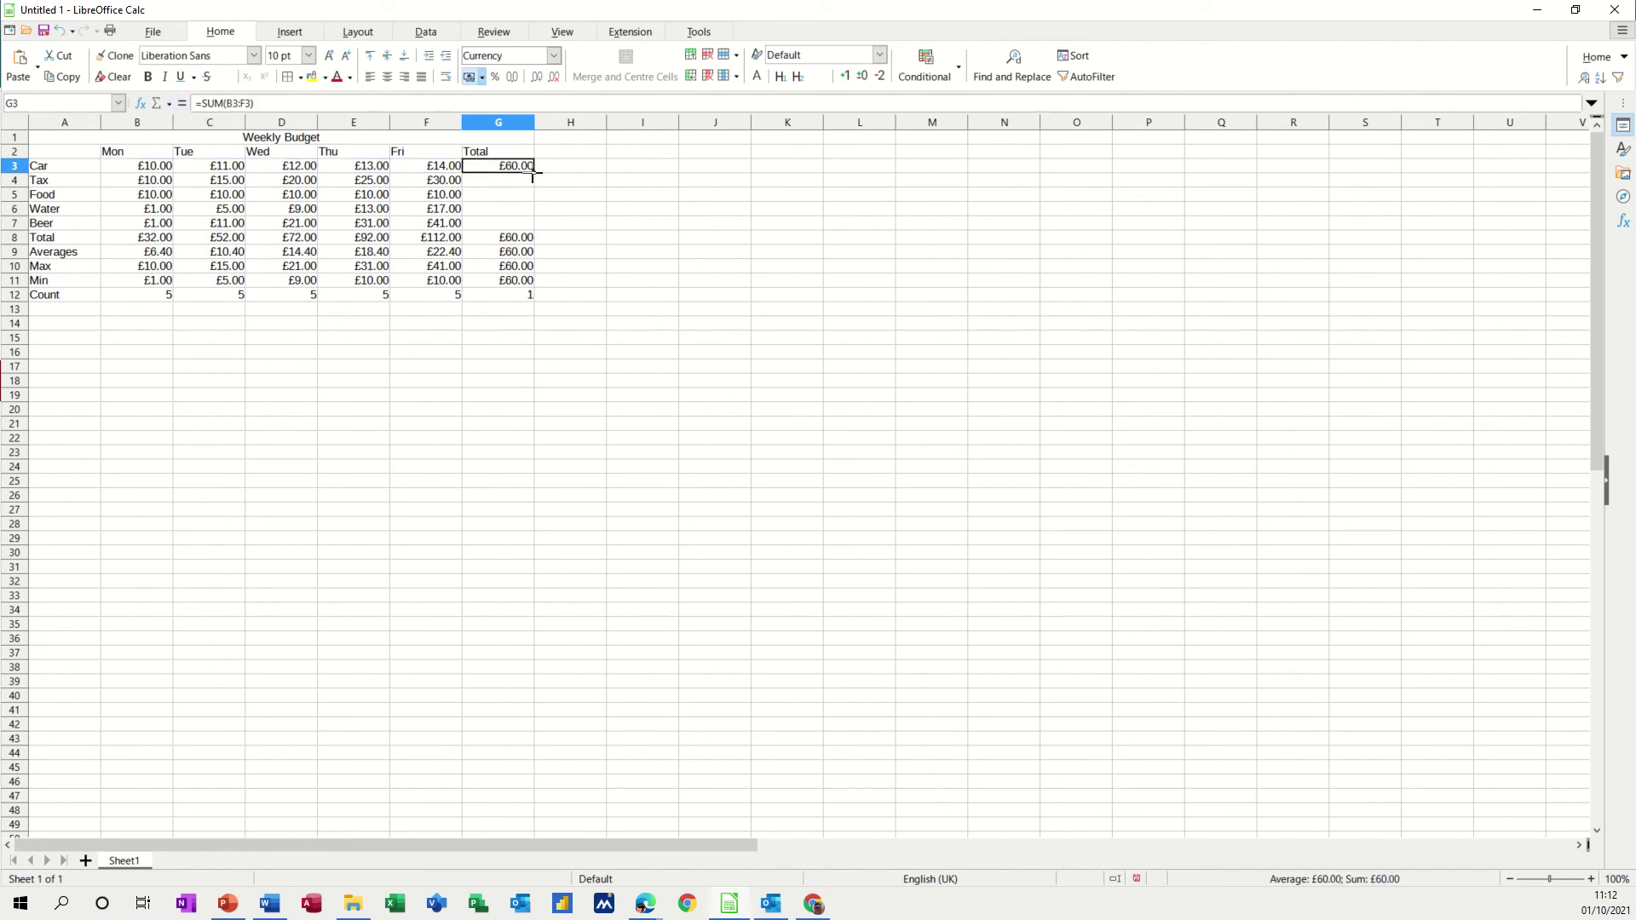
drag(534, 173, 532, 228)
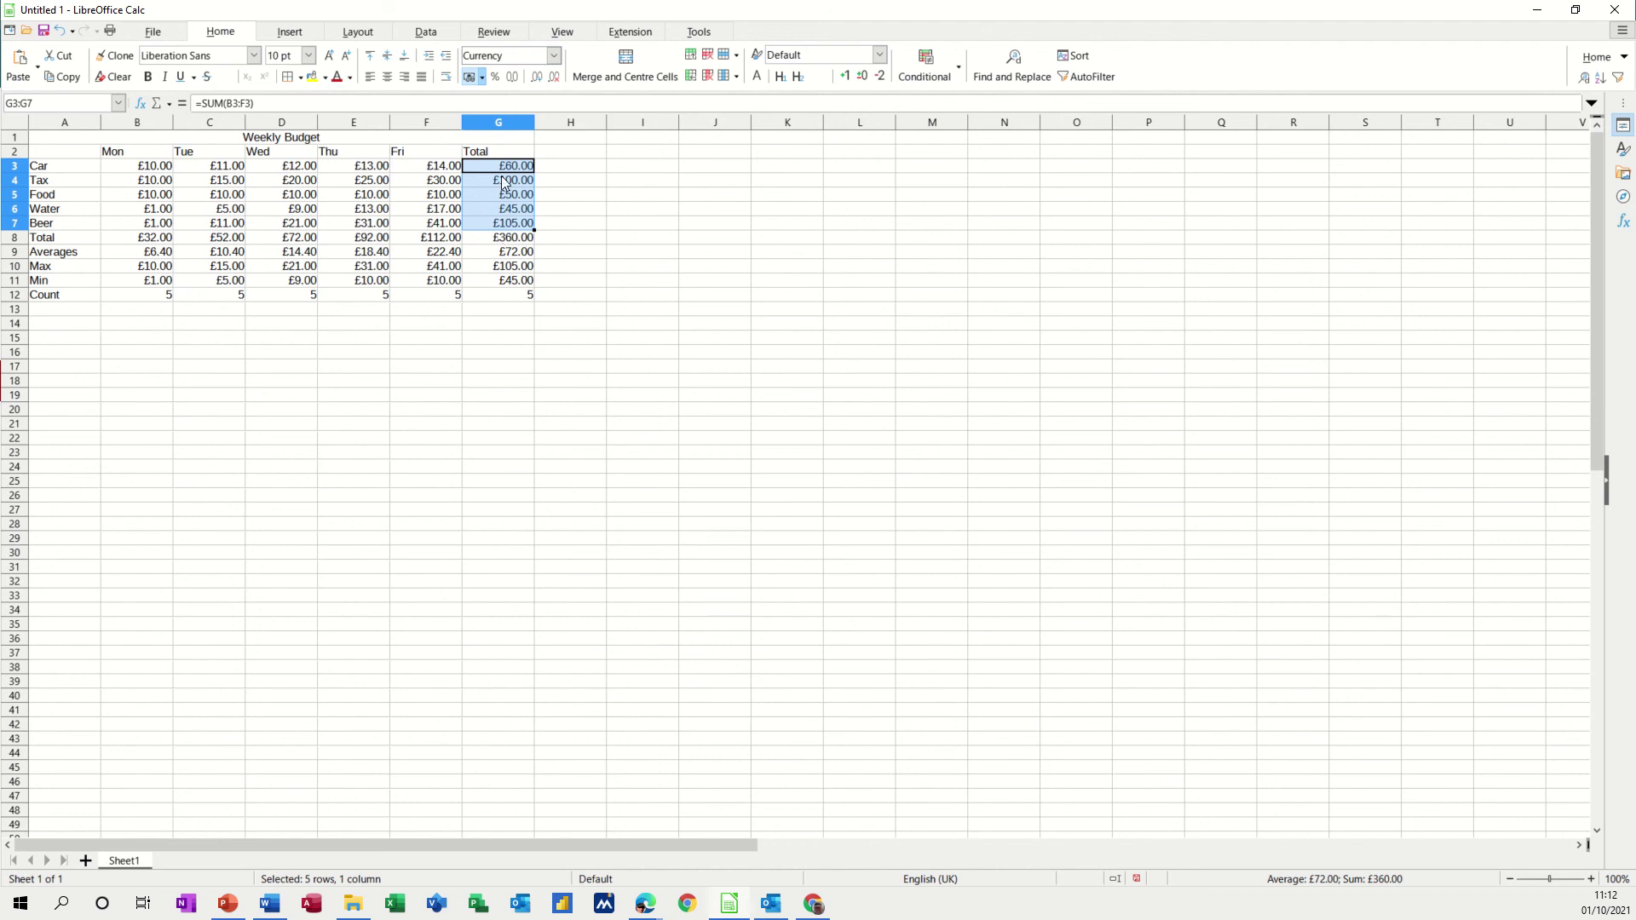
click(492, 242)
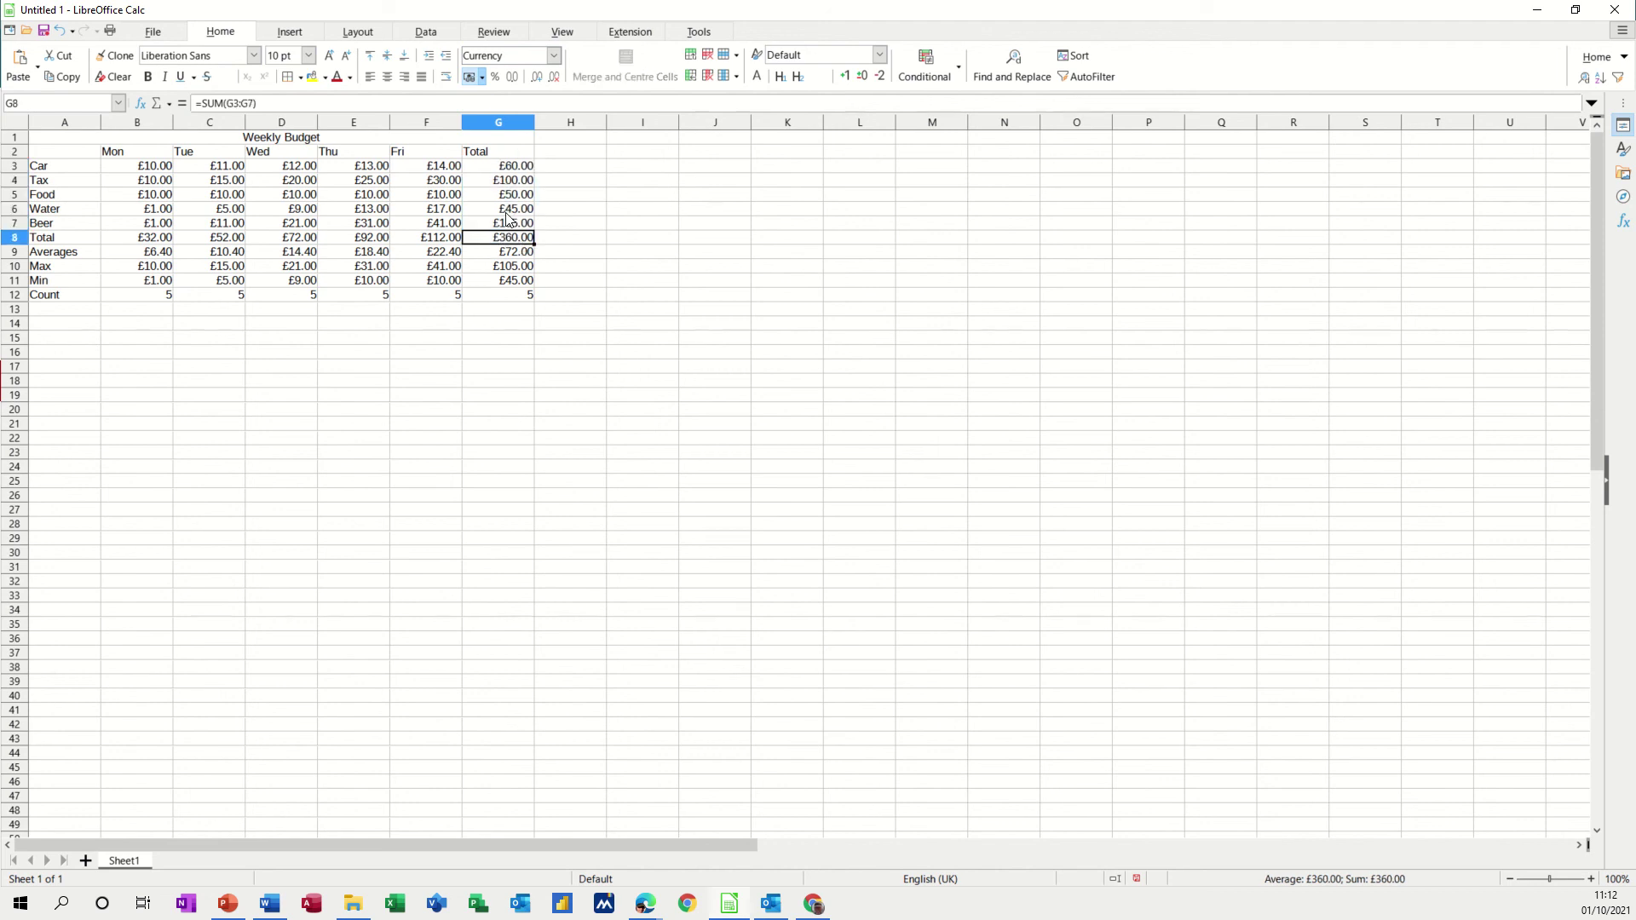
drag(500, 166, 494, 218)
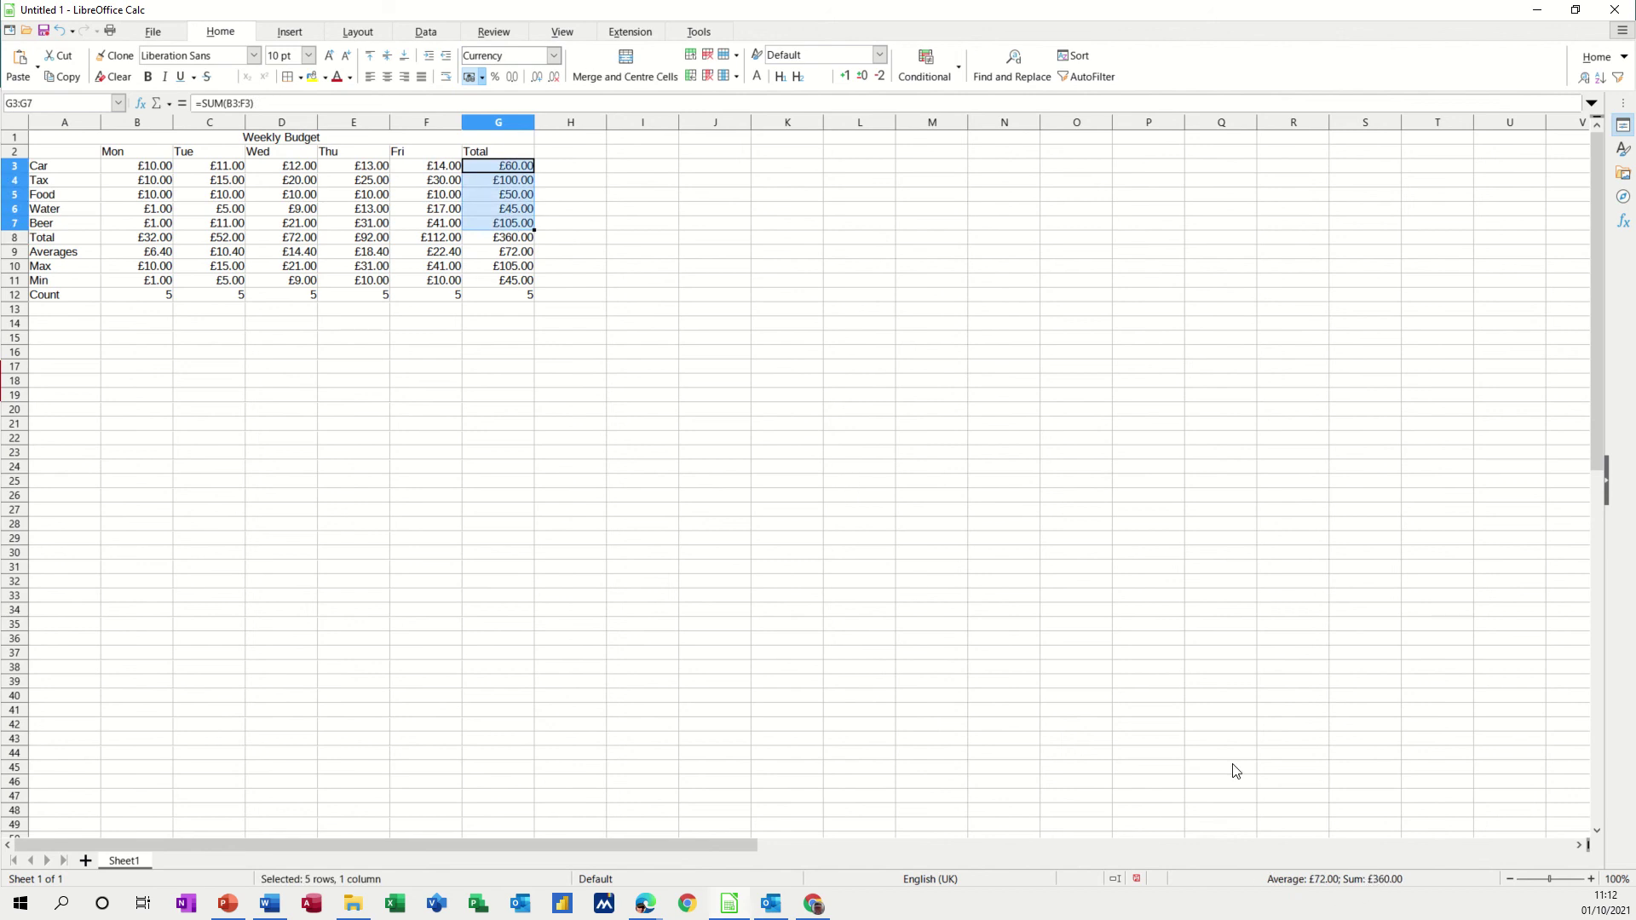
drag(155, 241, 403, 237)
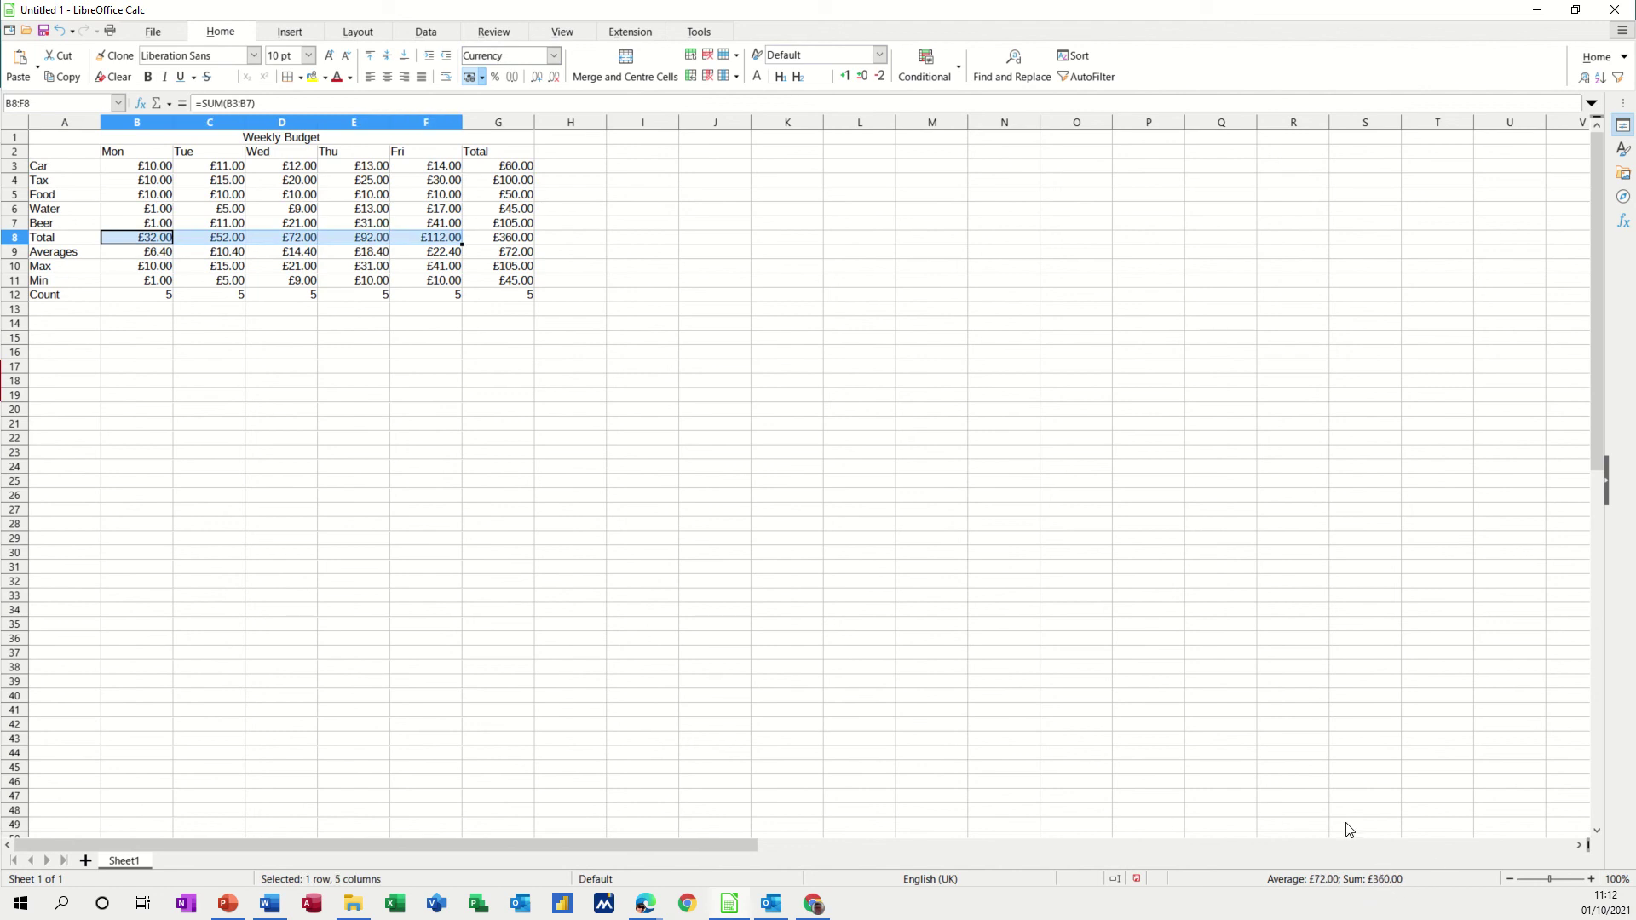
Shade the daily amounts and totals block B3:F8 blue
click(510, 209)
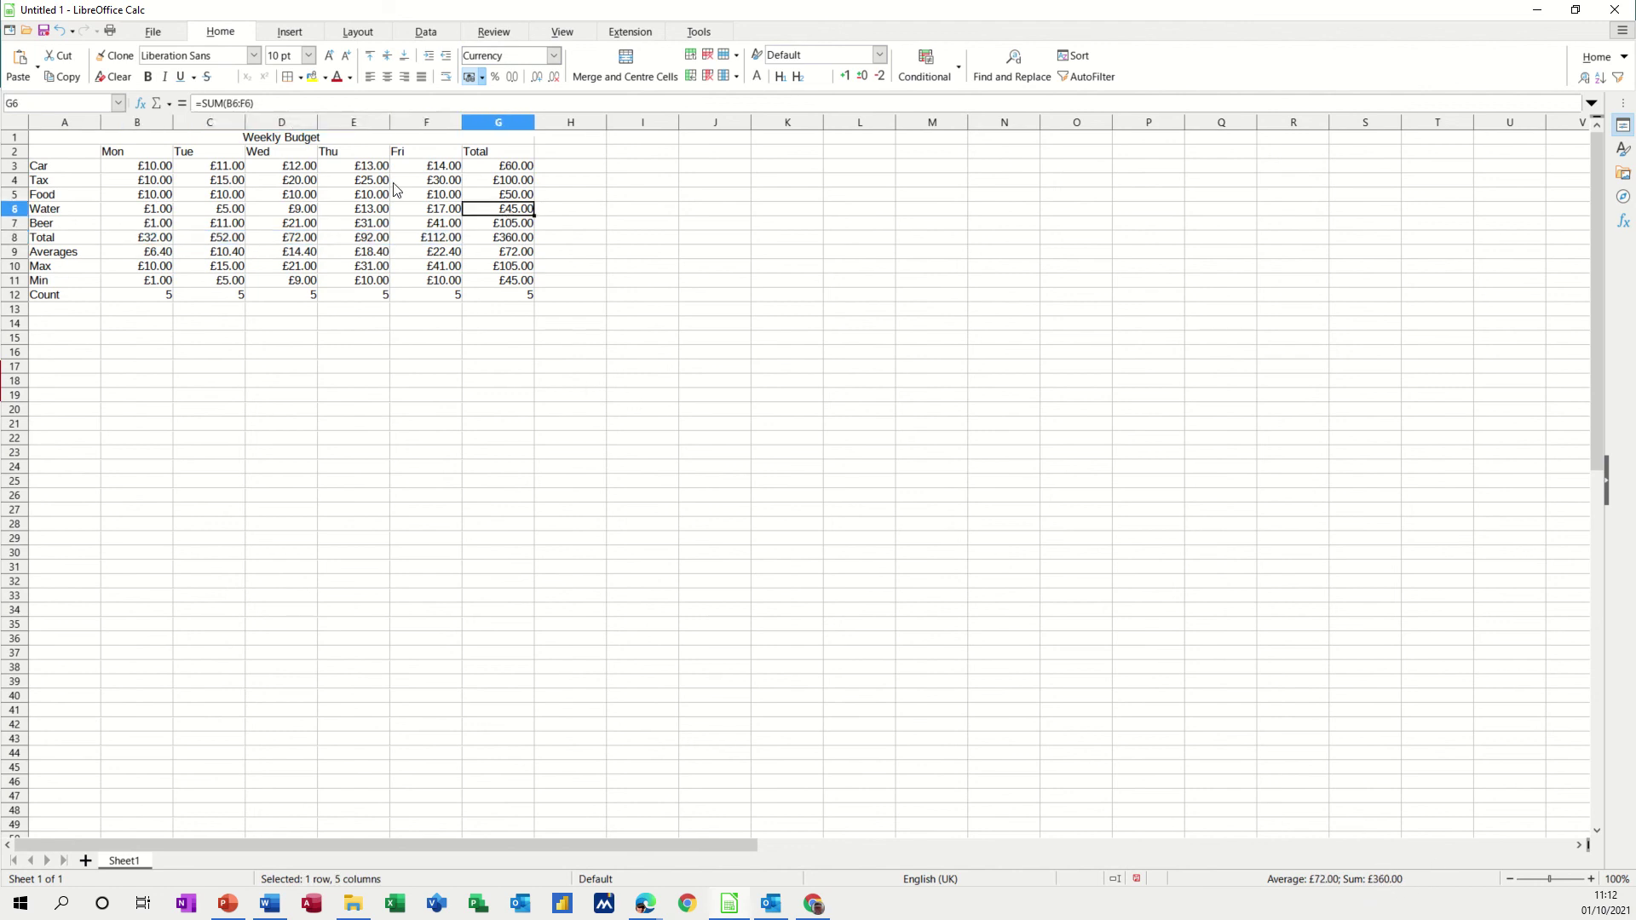
drag(132, 171, 460, 245)
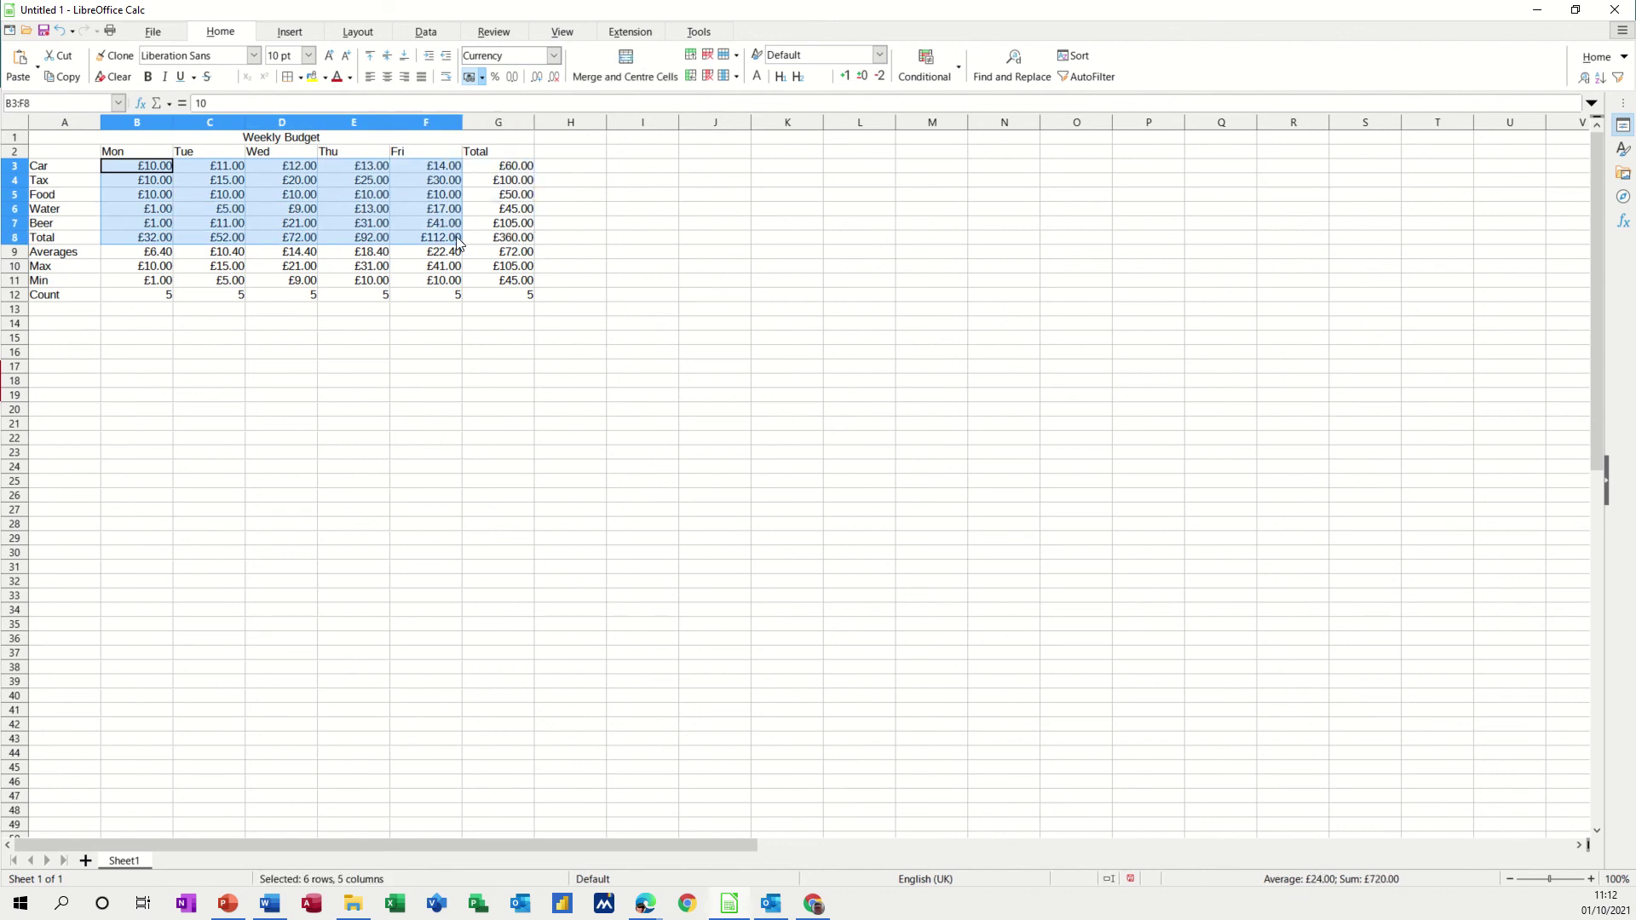
click(326, 78)
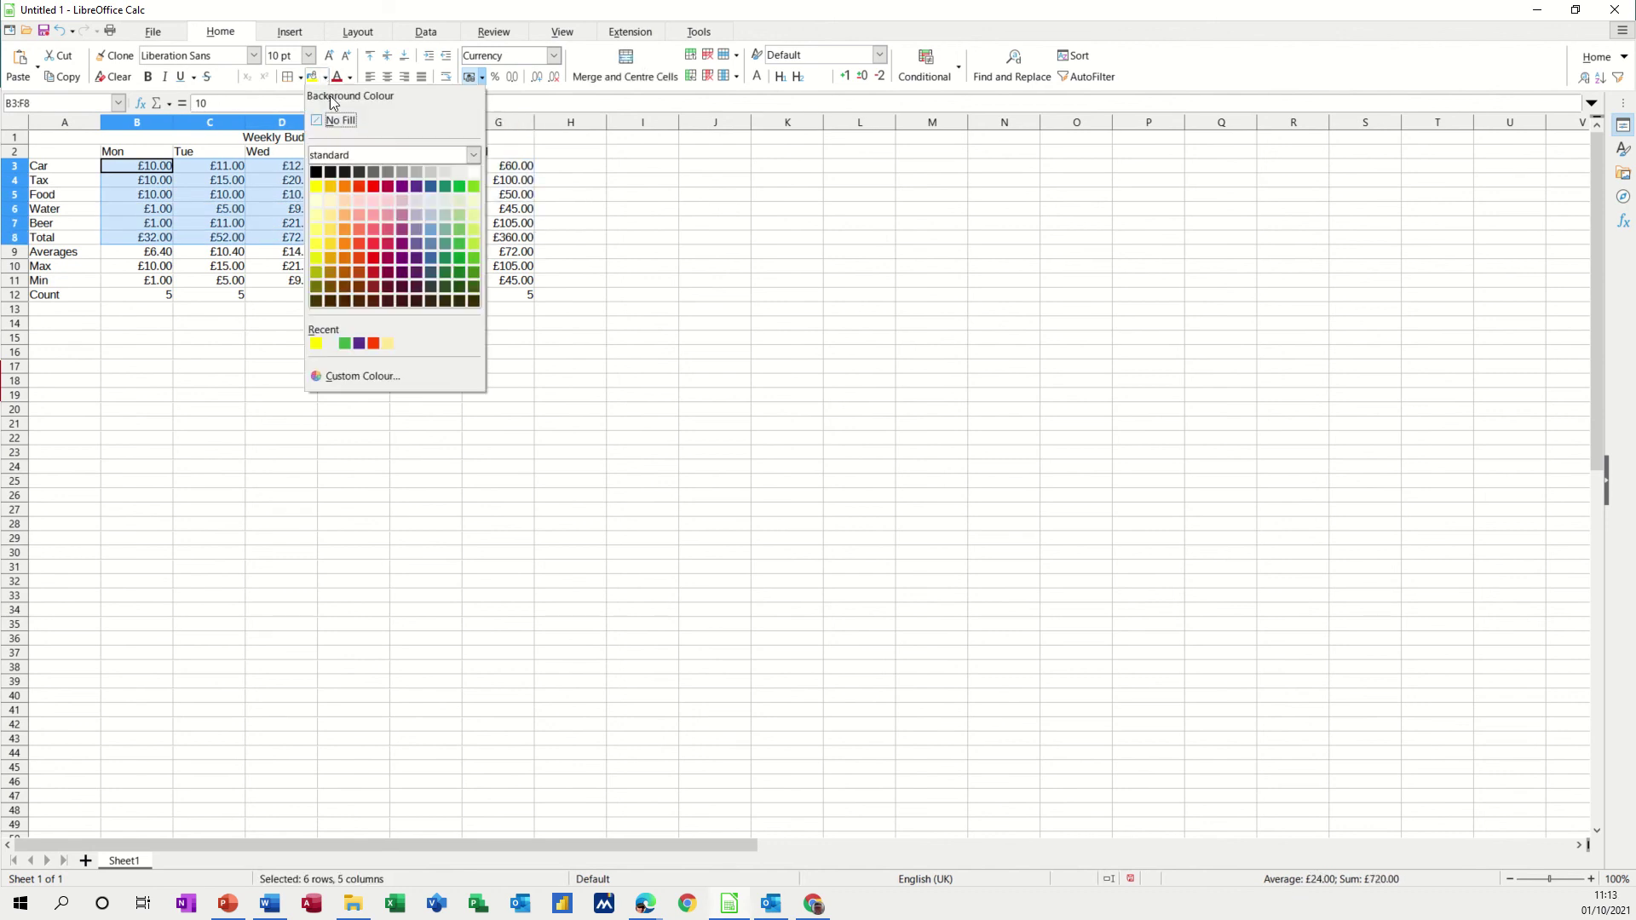
click(431, 247)
click(209, 353)
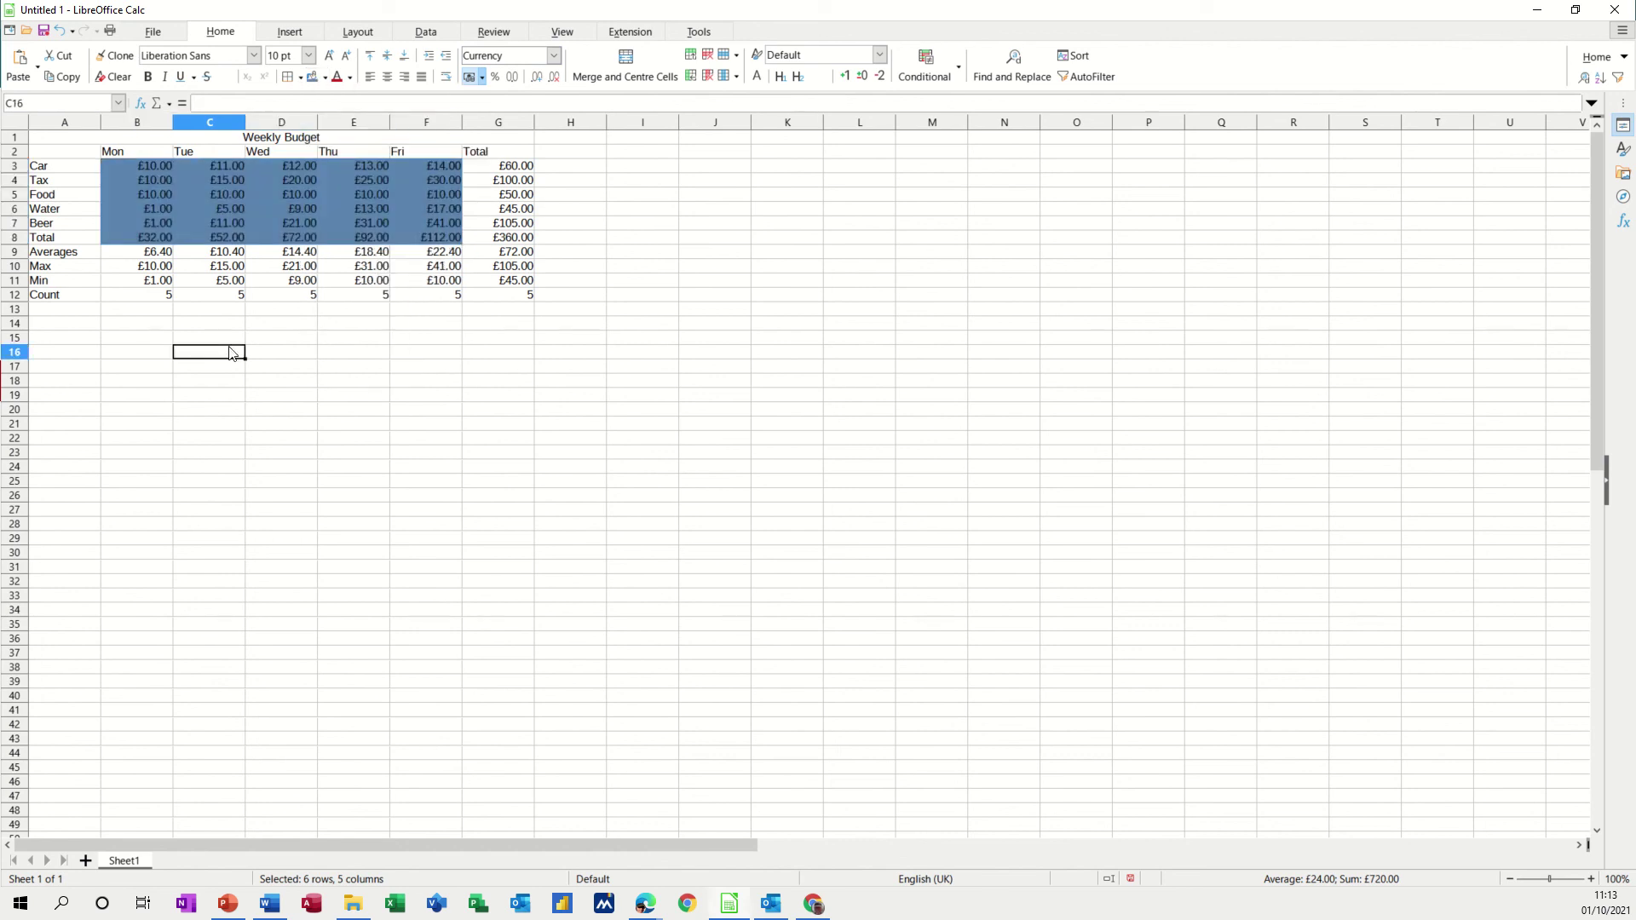
Fill the Weekly Budget title cell yellow
click(219, 140)
click(324, 78)
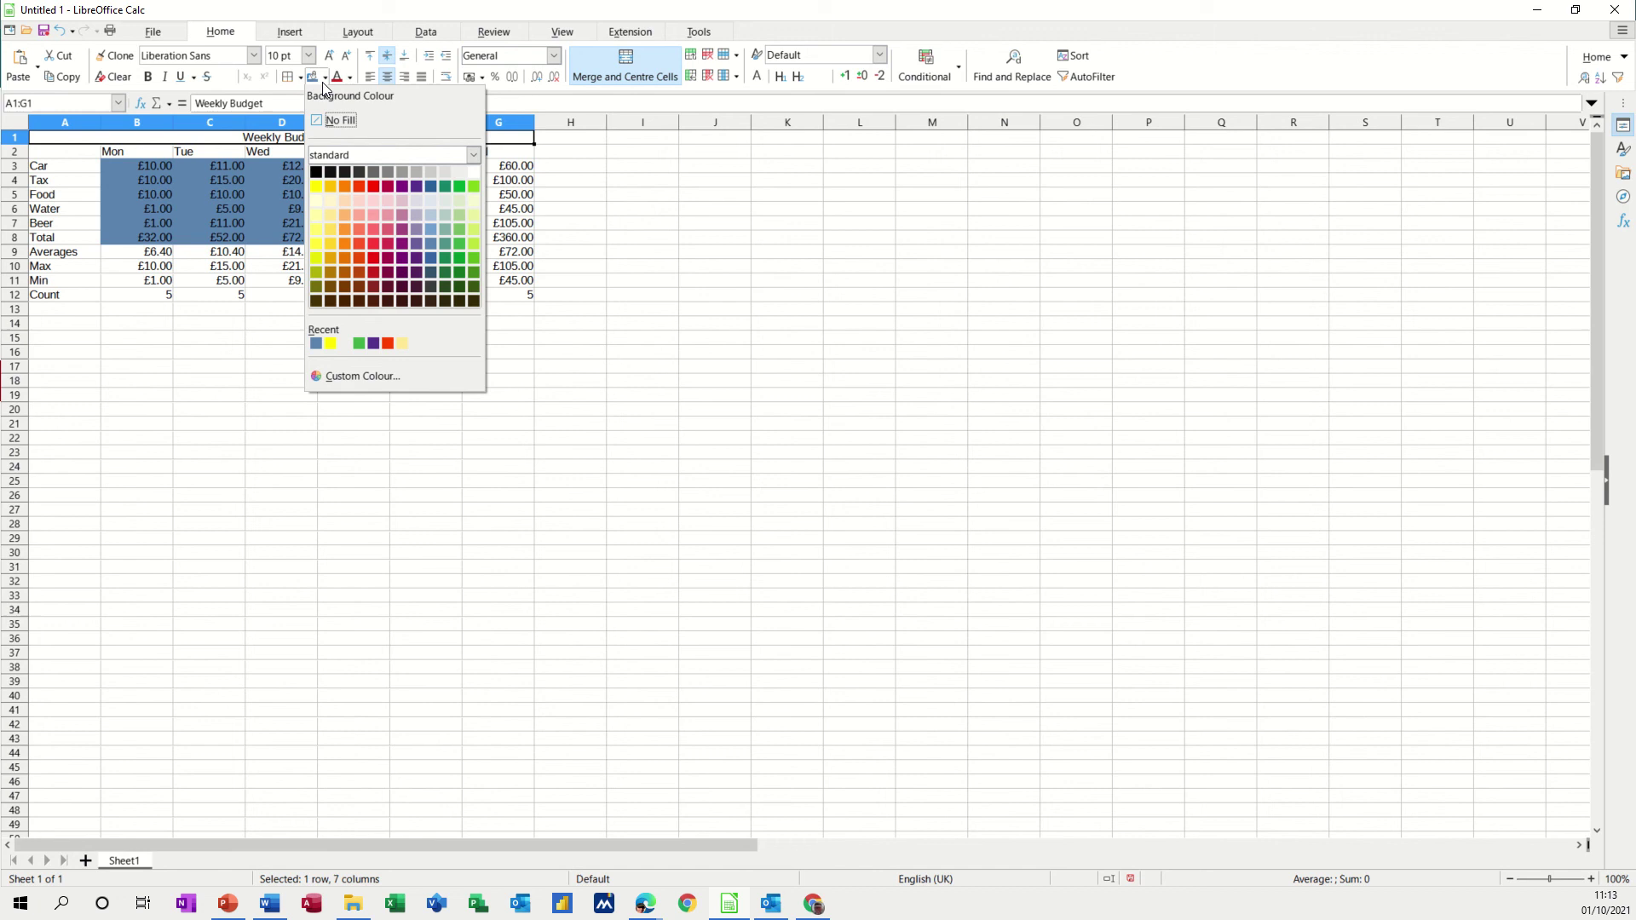
click(317, 187)
click(224, 209)
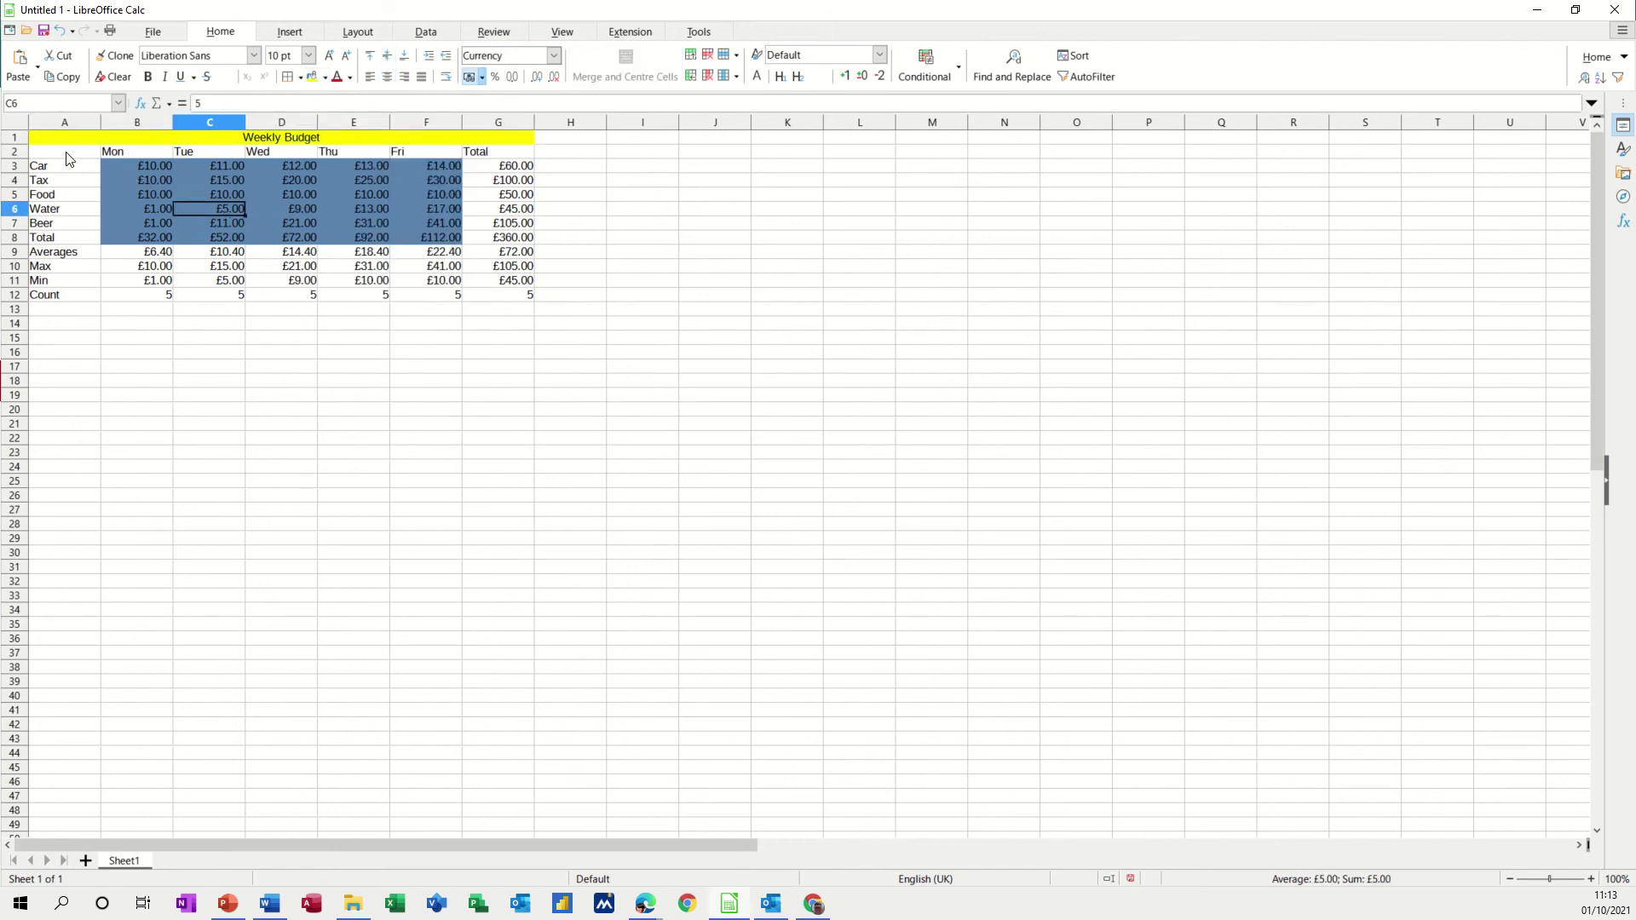
Apply borders to every cell of A2:G12
drag(68, 159, 532, 293)
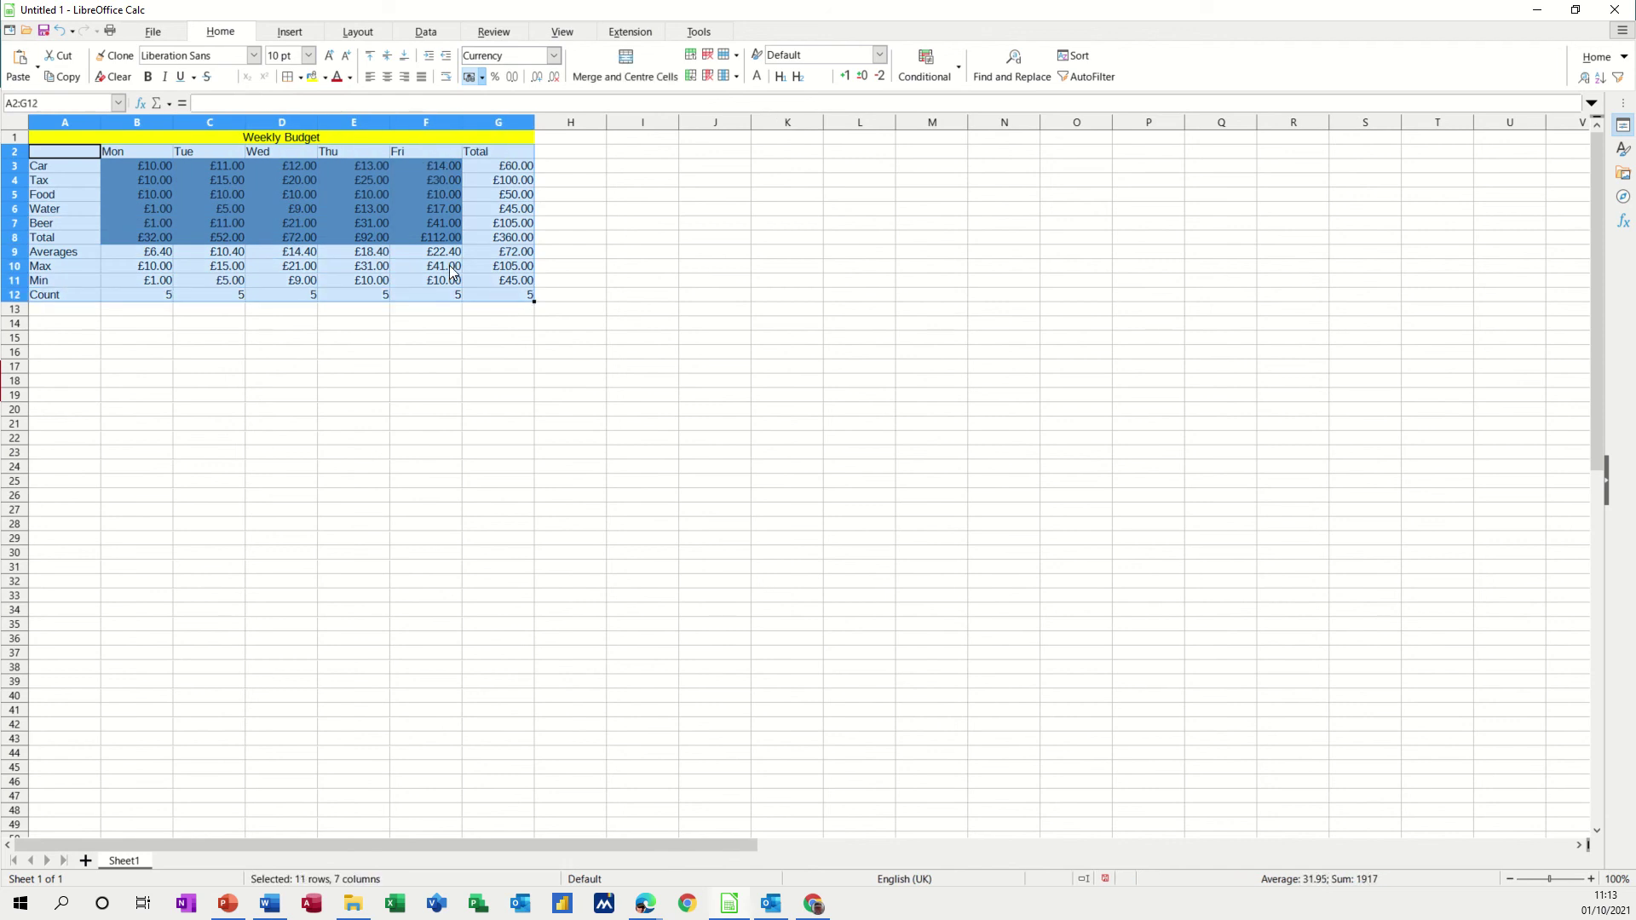
click(290, 77)
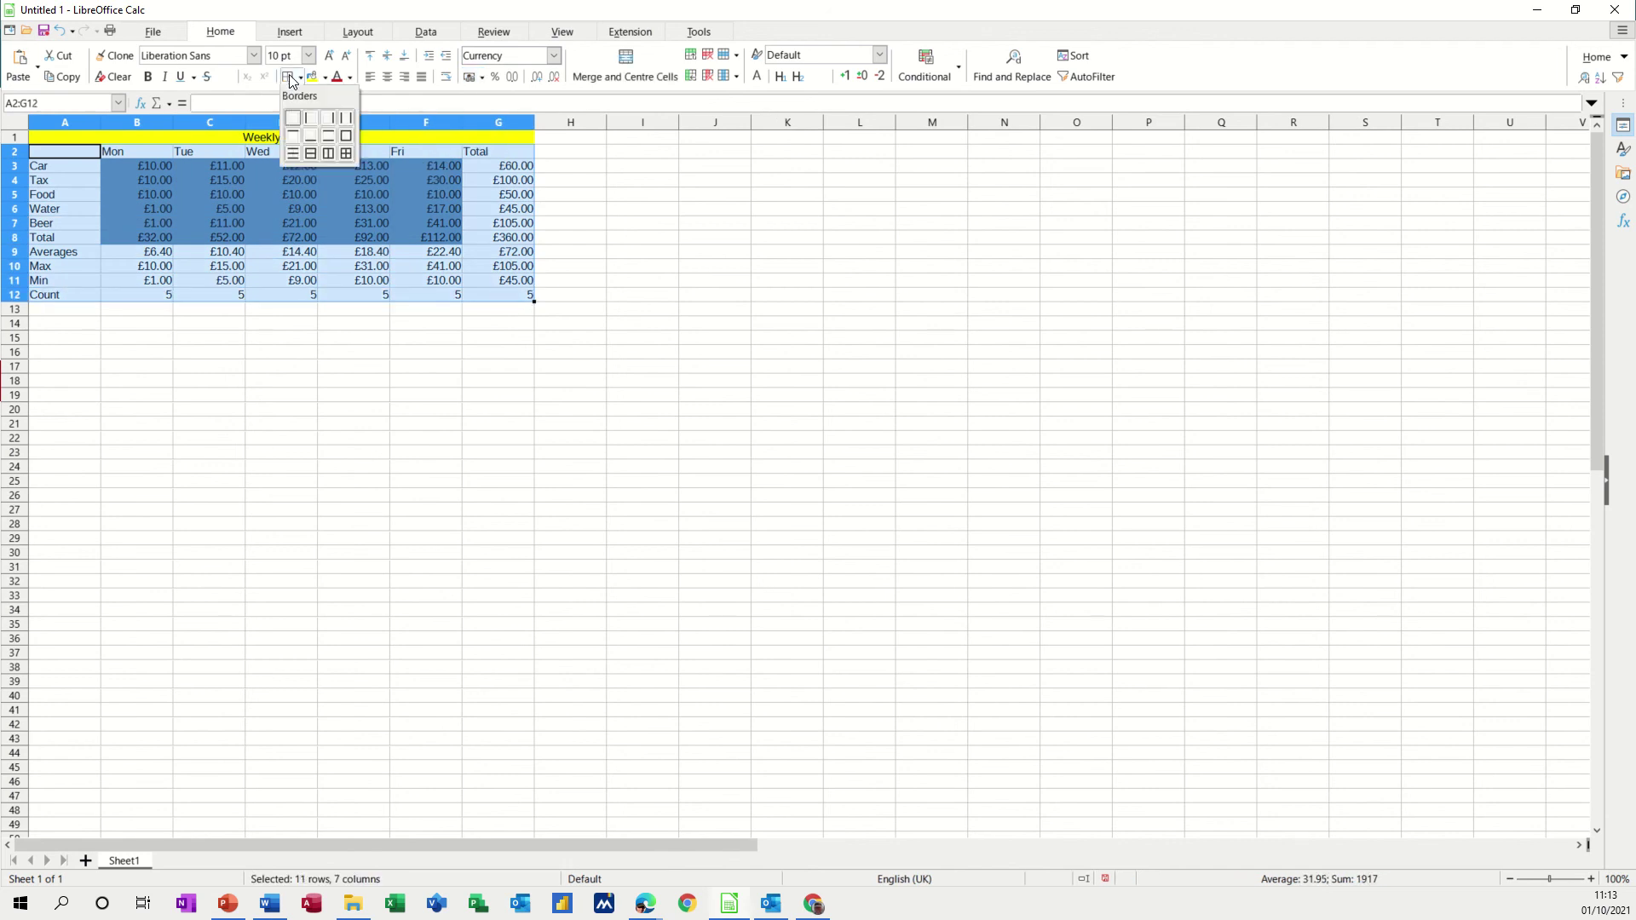
click(346, 155)
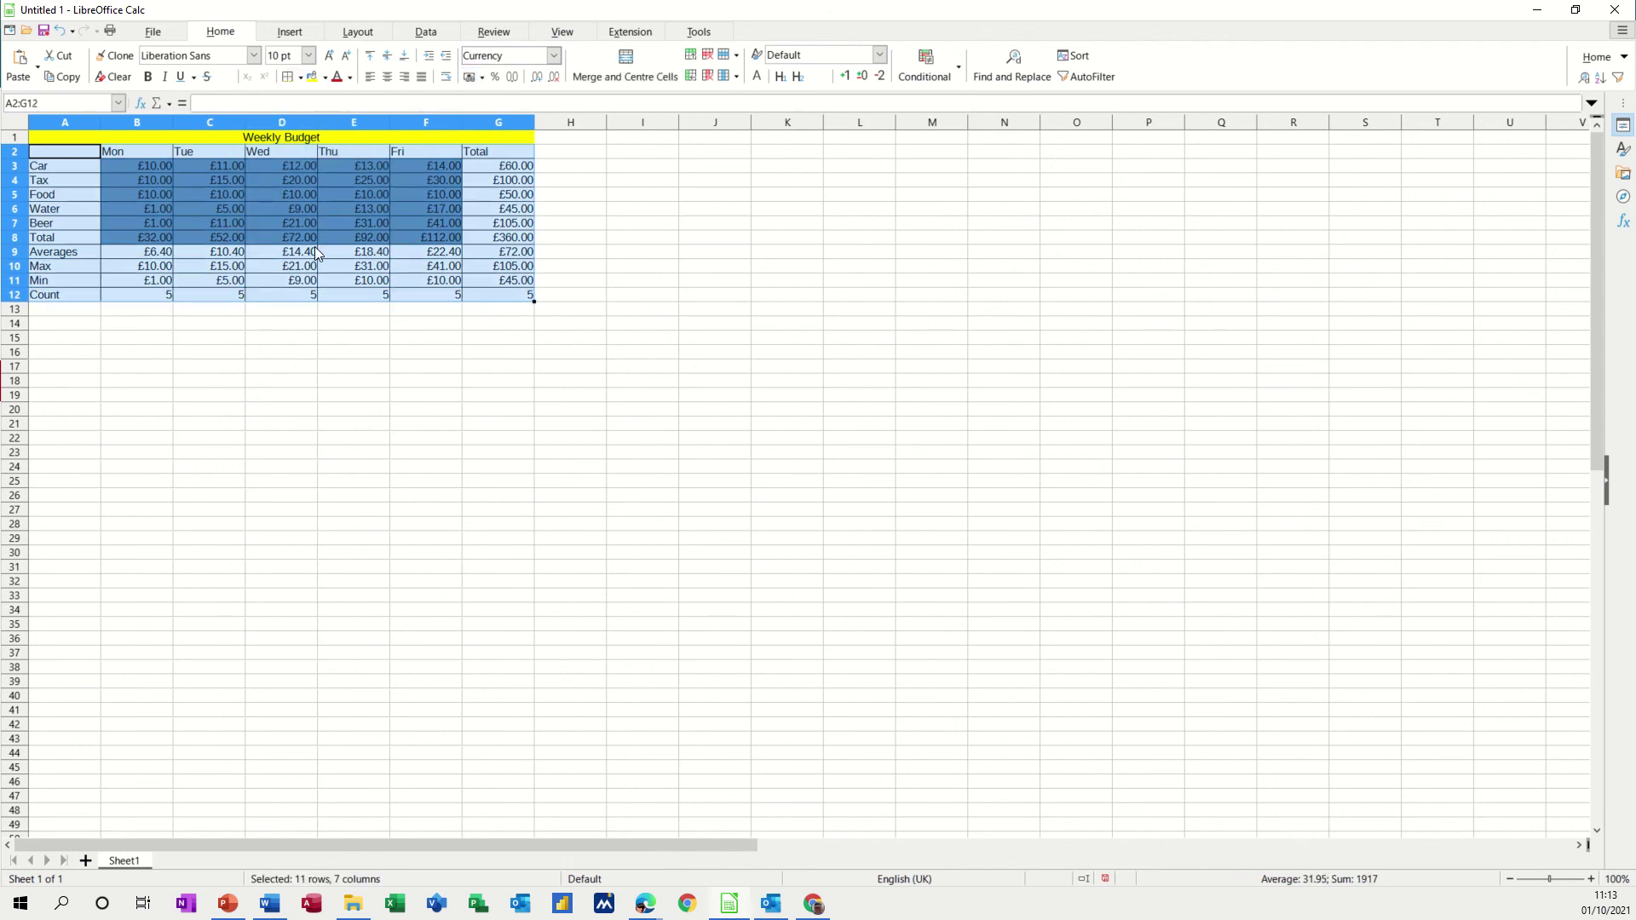
click(241, 394)
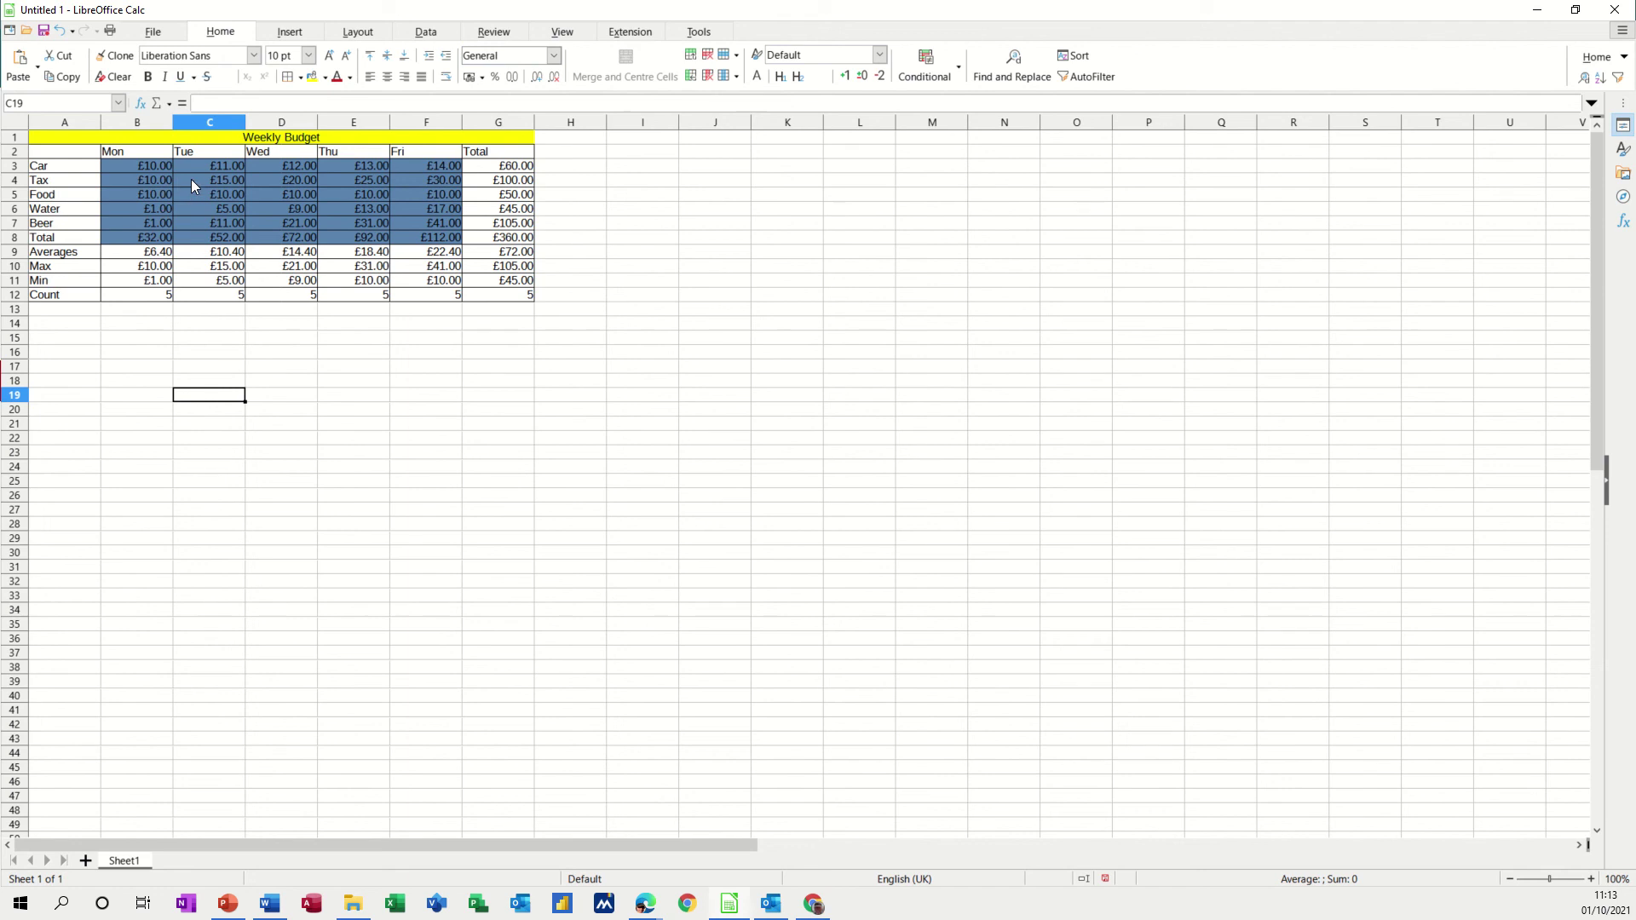
click(141, 163)
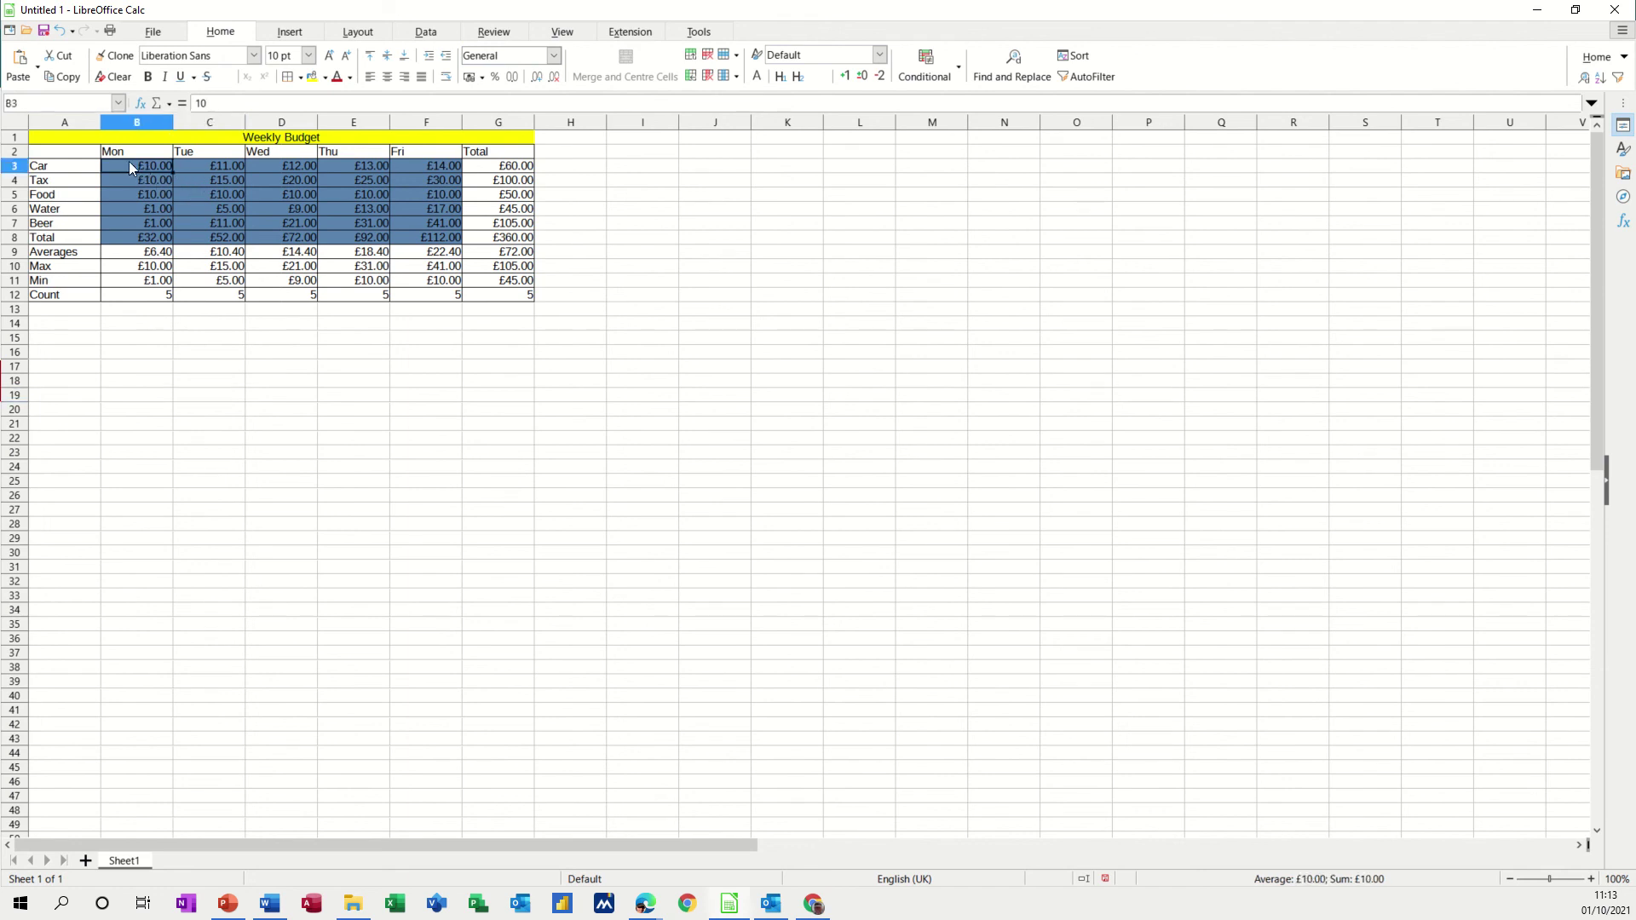
click(136, 181)
key(Return)
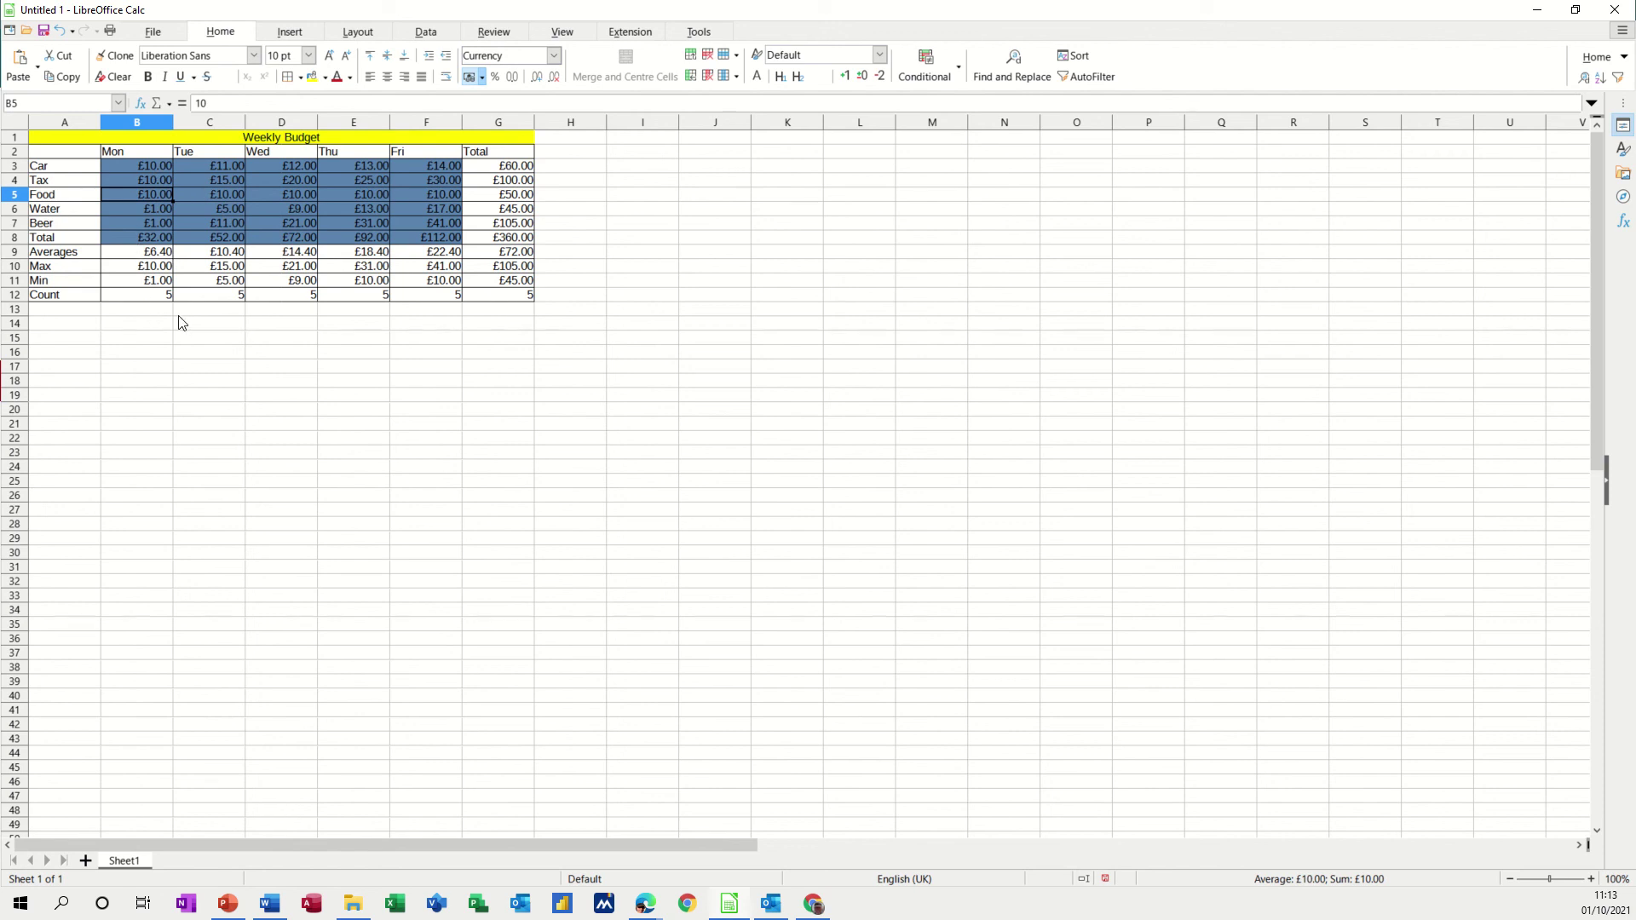
drag(56, 143, 263, 296)
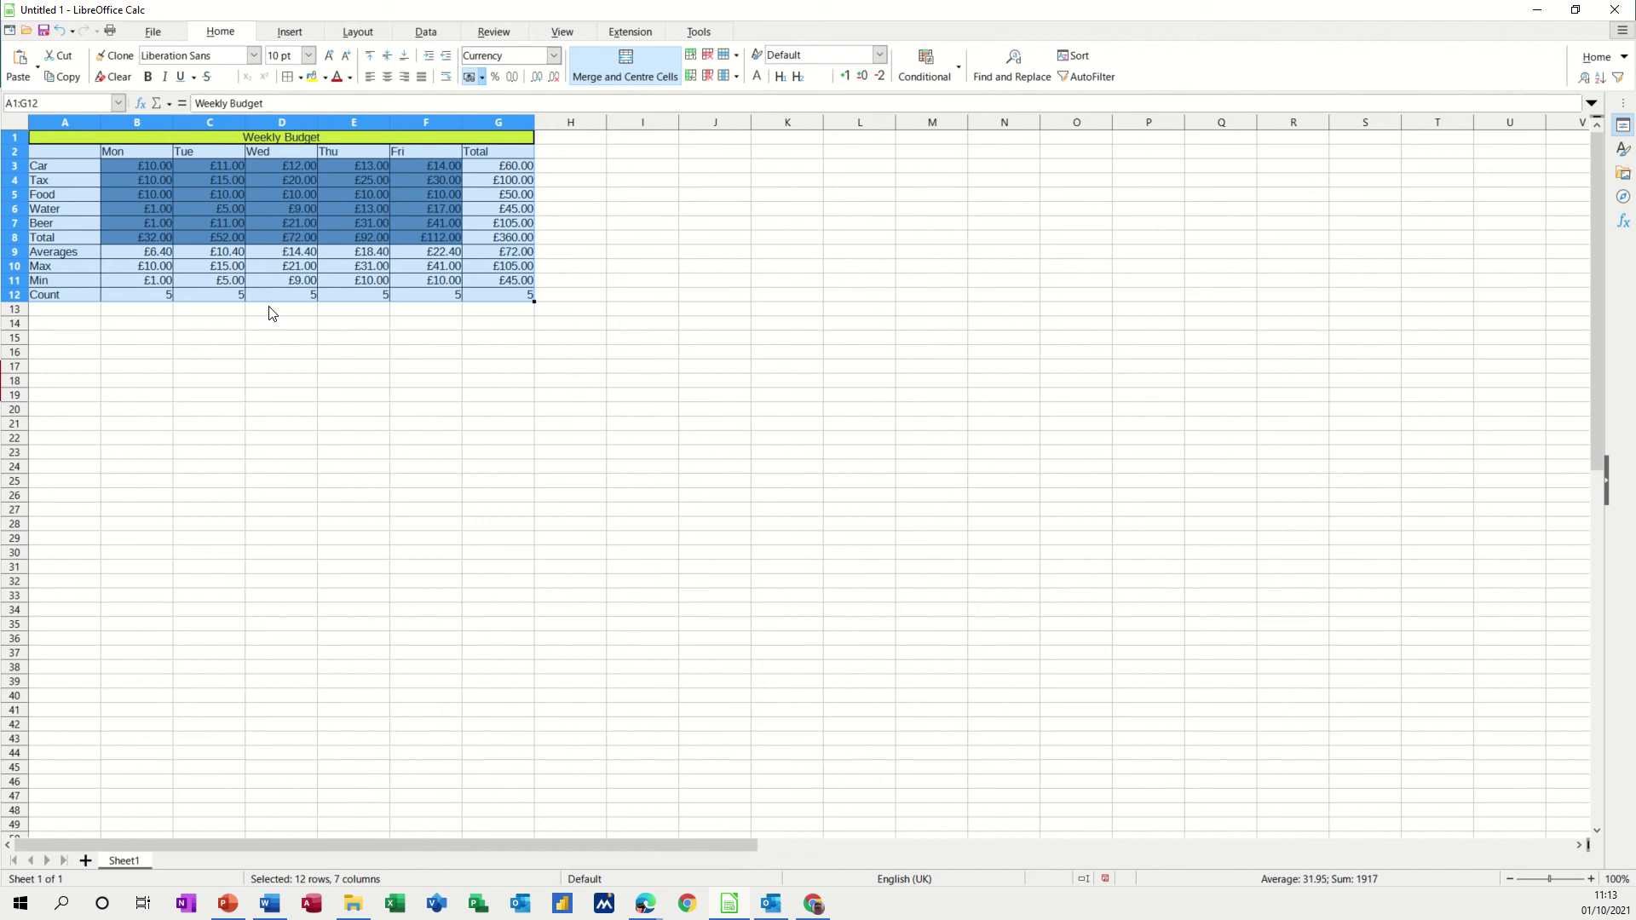
Copy the whole Weekly Budget table and paste a duplicate starting at cell A15
key(ctrl+c)
click(85, 339)
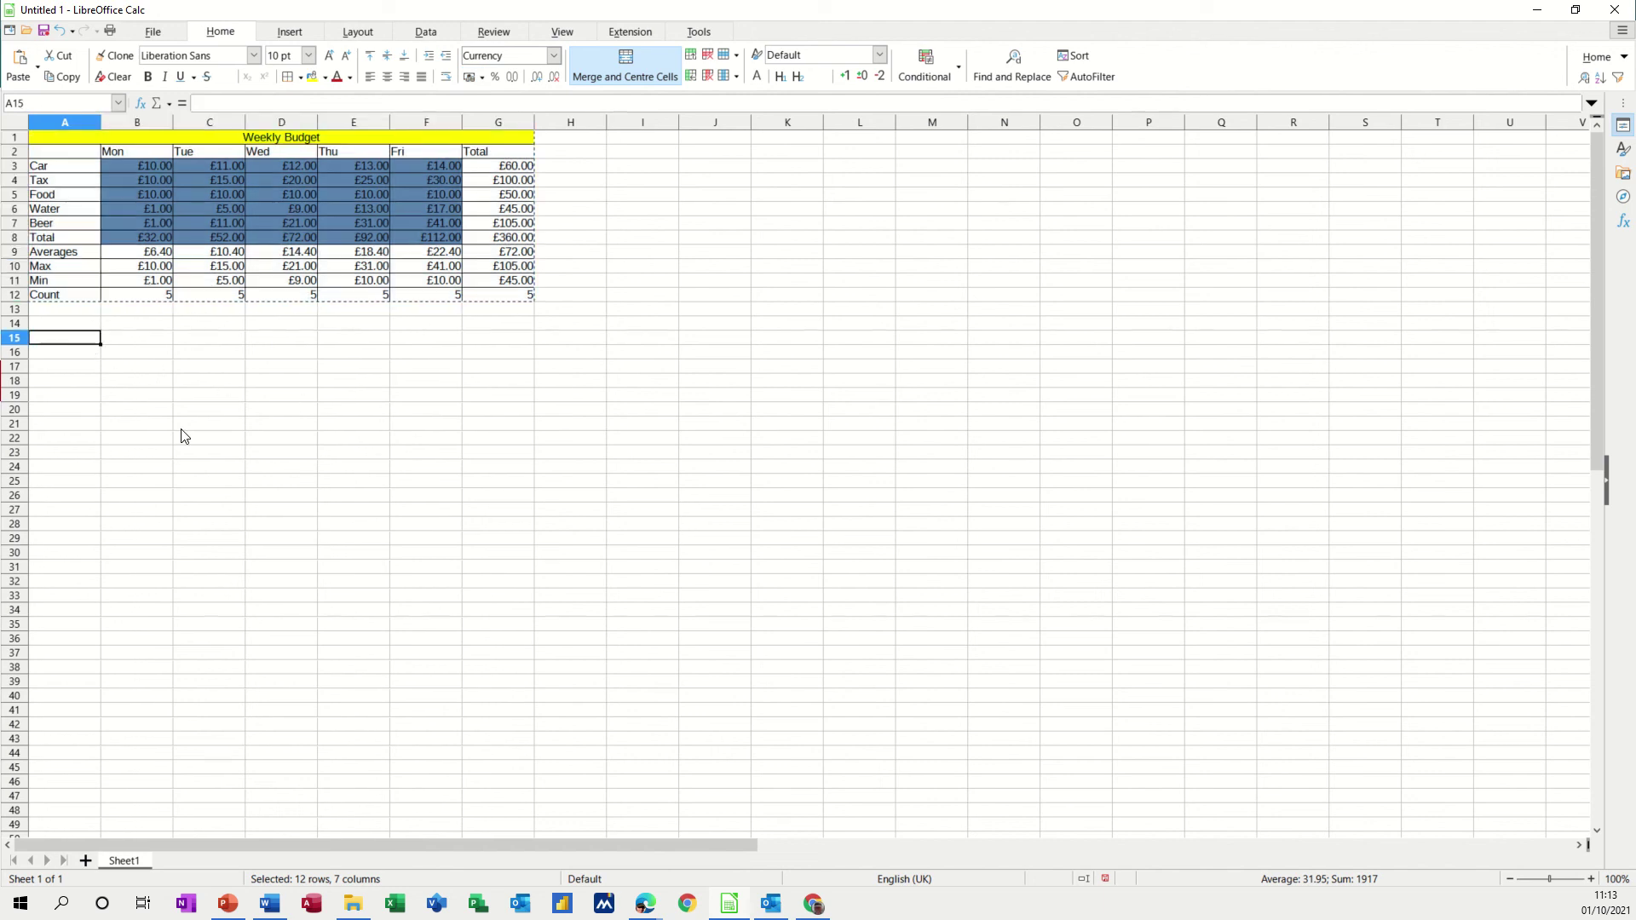
key(ctrl+v)
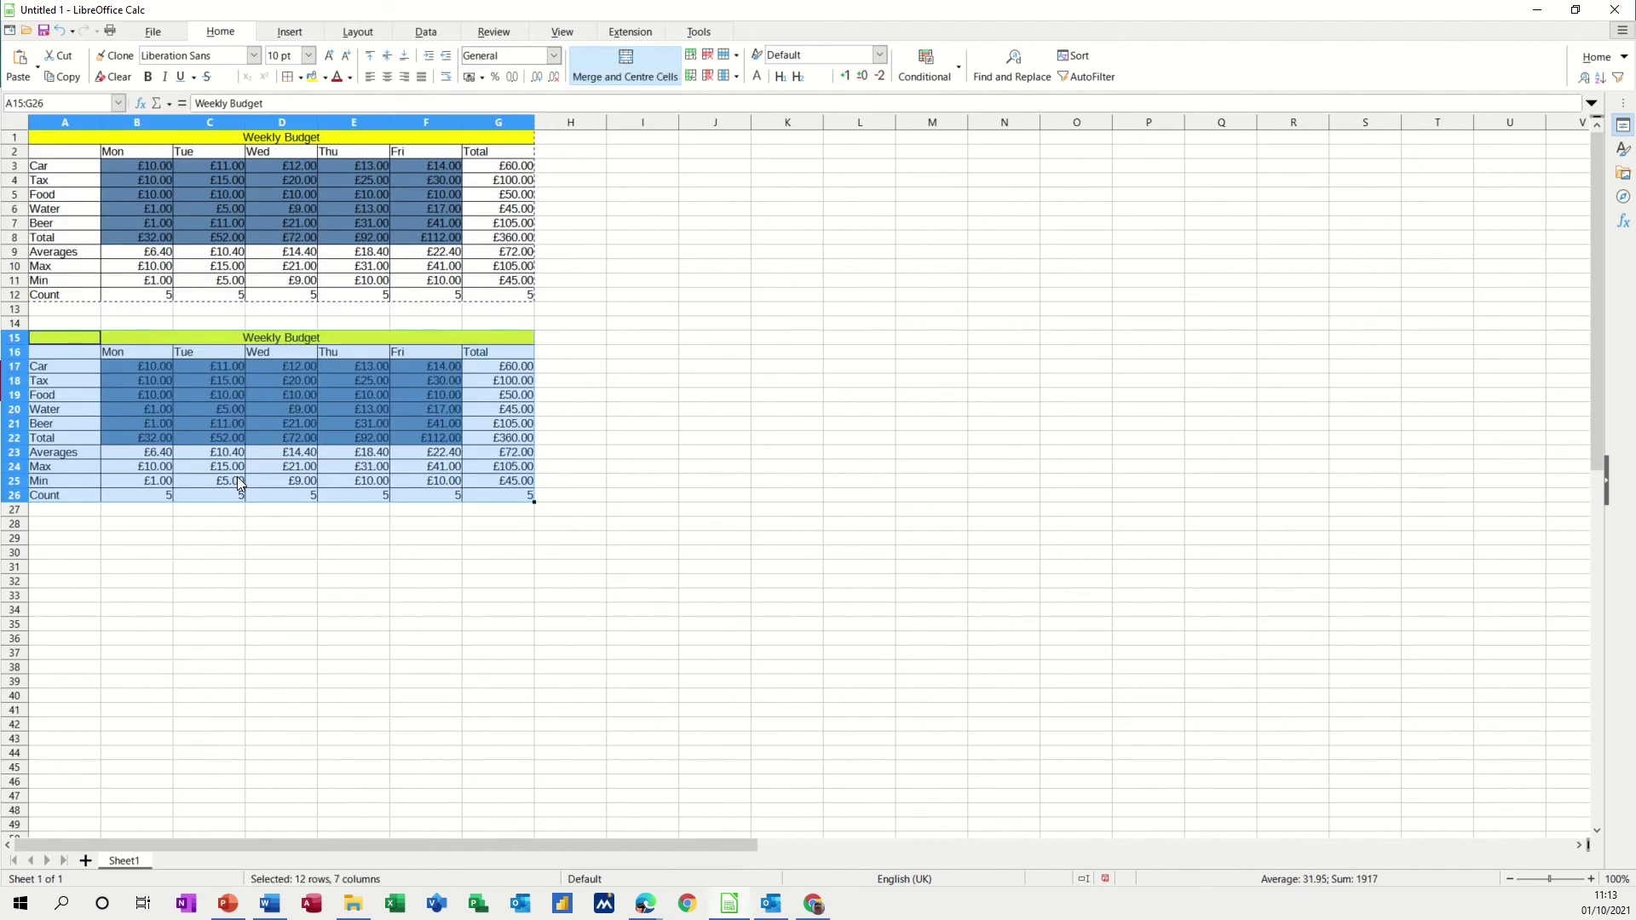
Clear the copied table's daily amounts and totals in B17:F22
click(177, 397)
drag(131, 365, 406, 429)
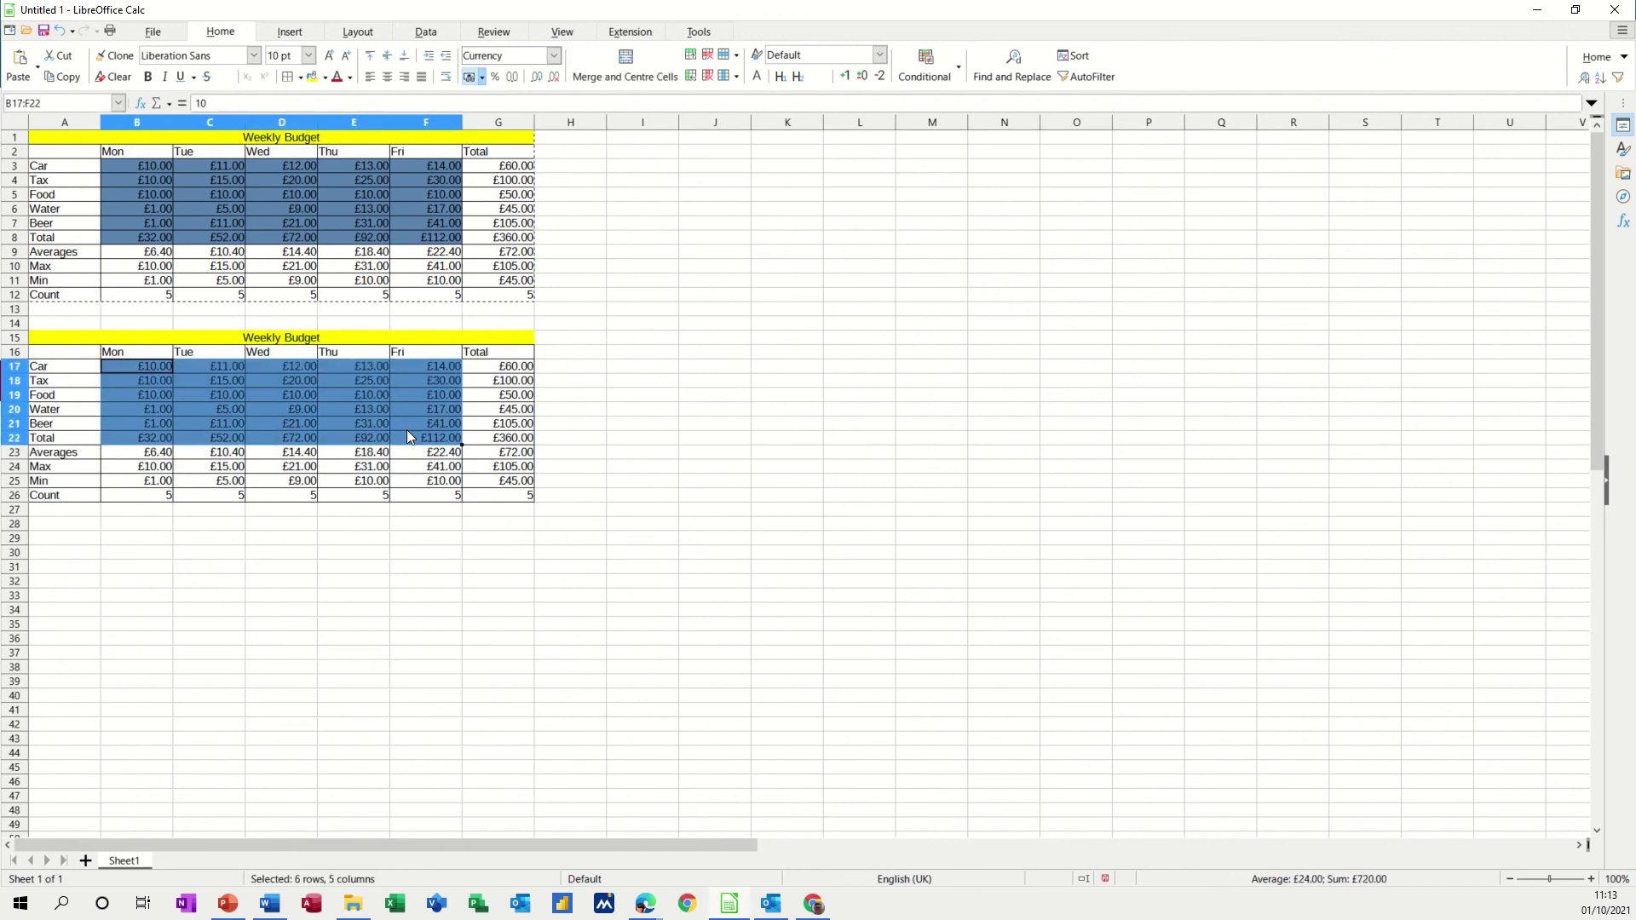
key(Delete)
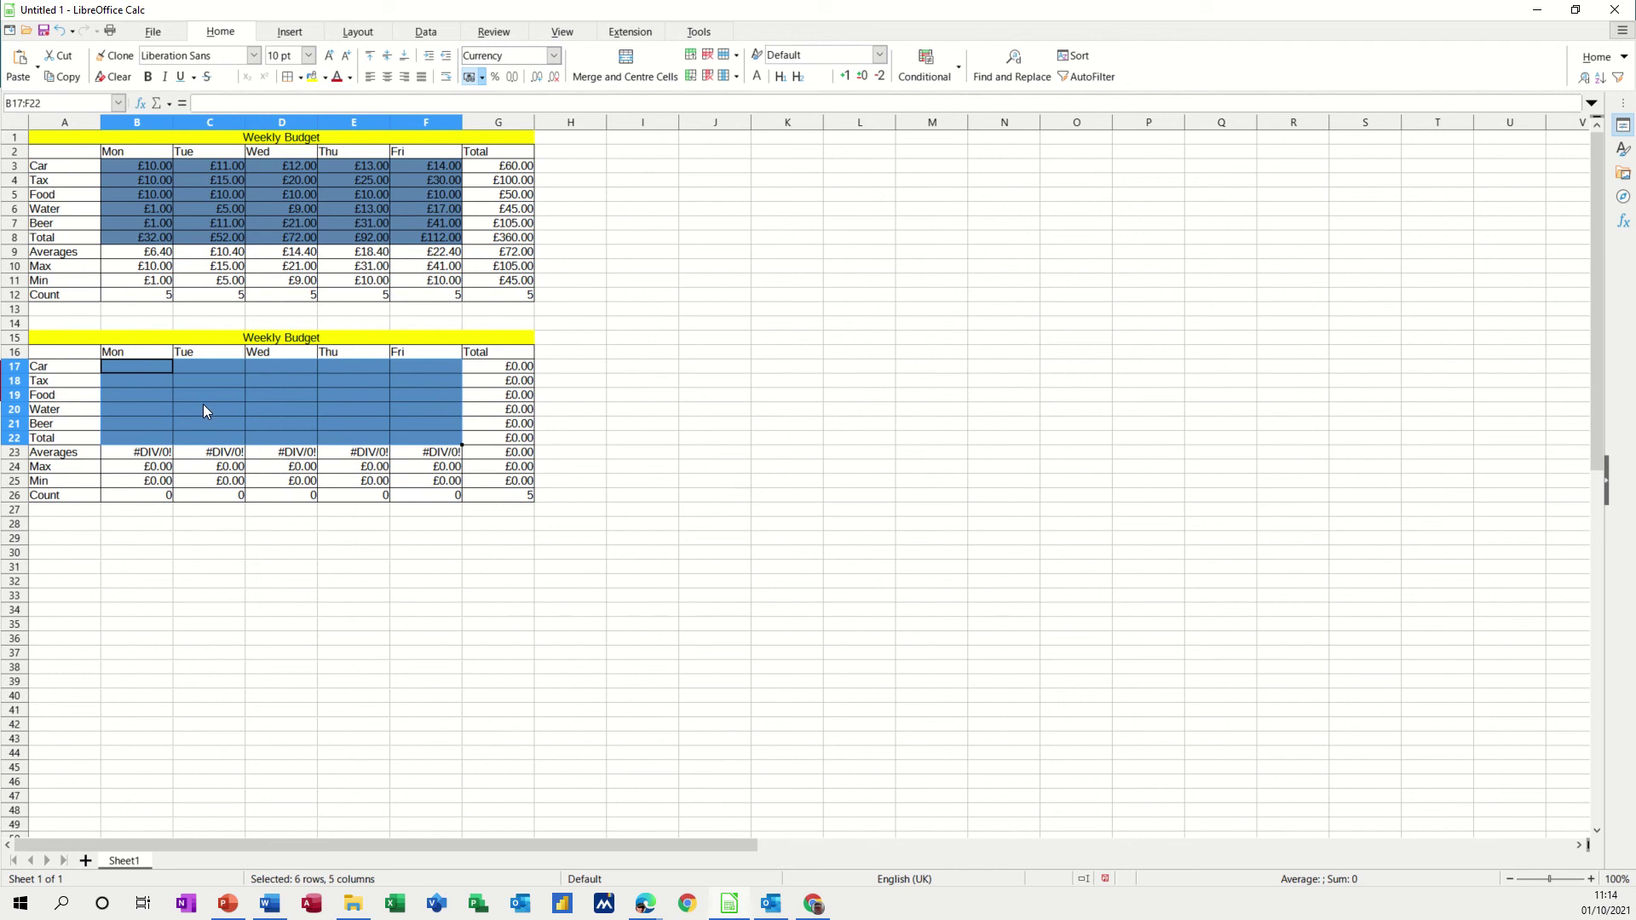
Enter Monday amounts in the copy: Car 23, Tax 50, Water 12, Beer 55
text(23)
key(Return)
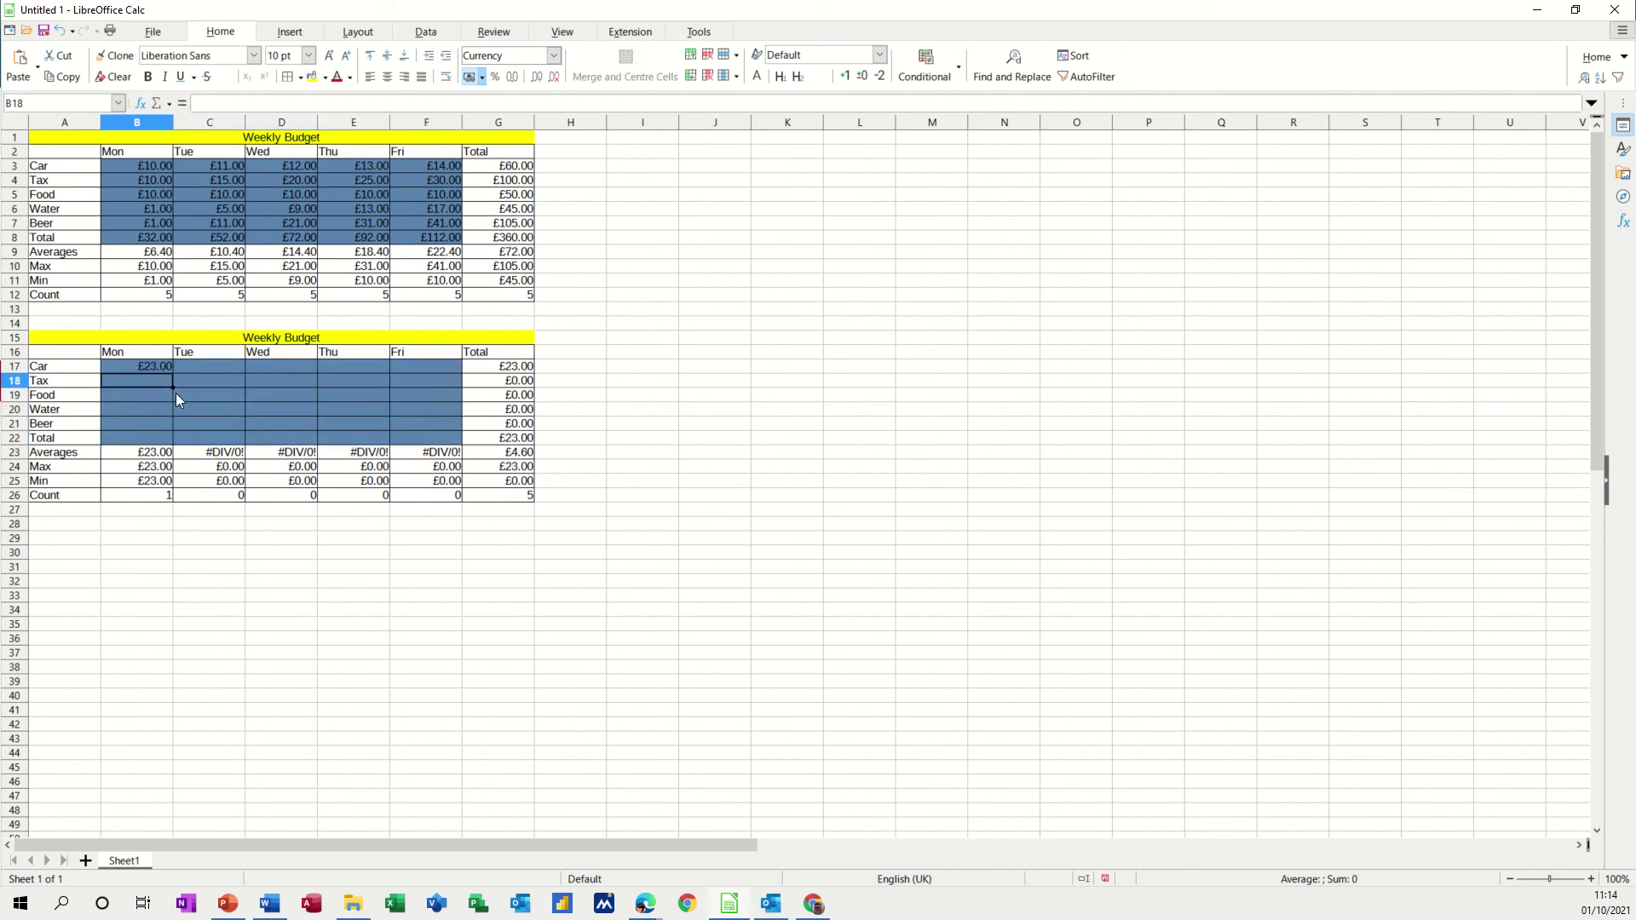
text(50)
key(Return)
key(Return)
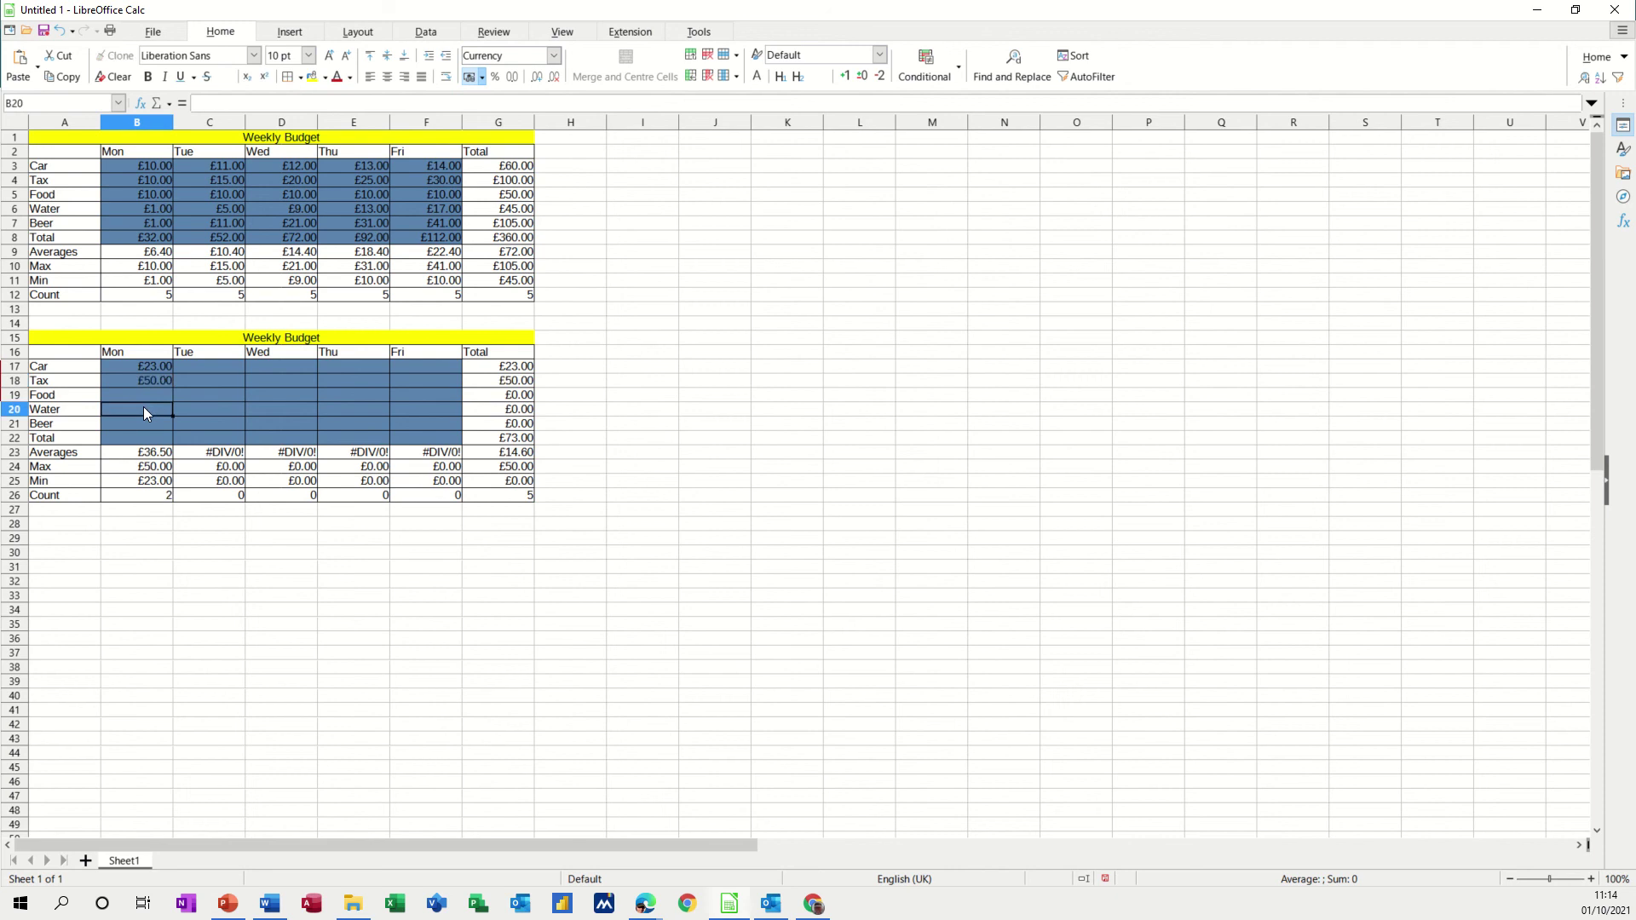
text(12)
key(Return)
text(5)
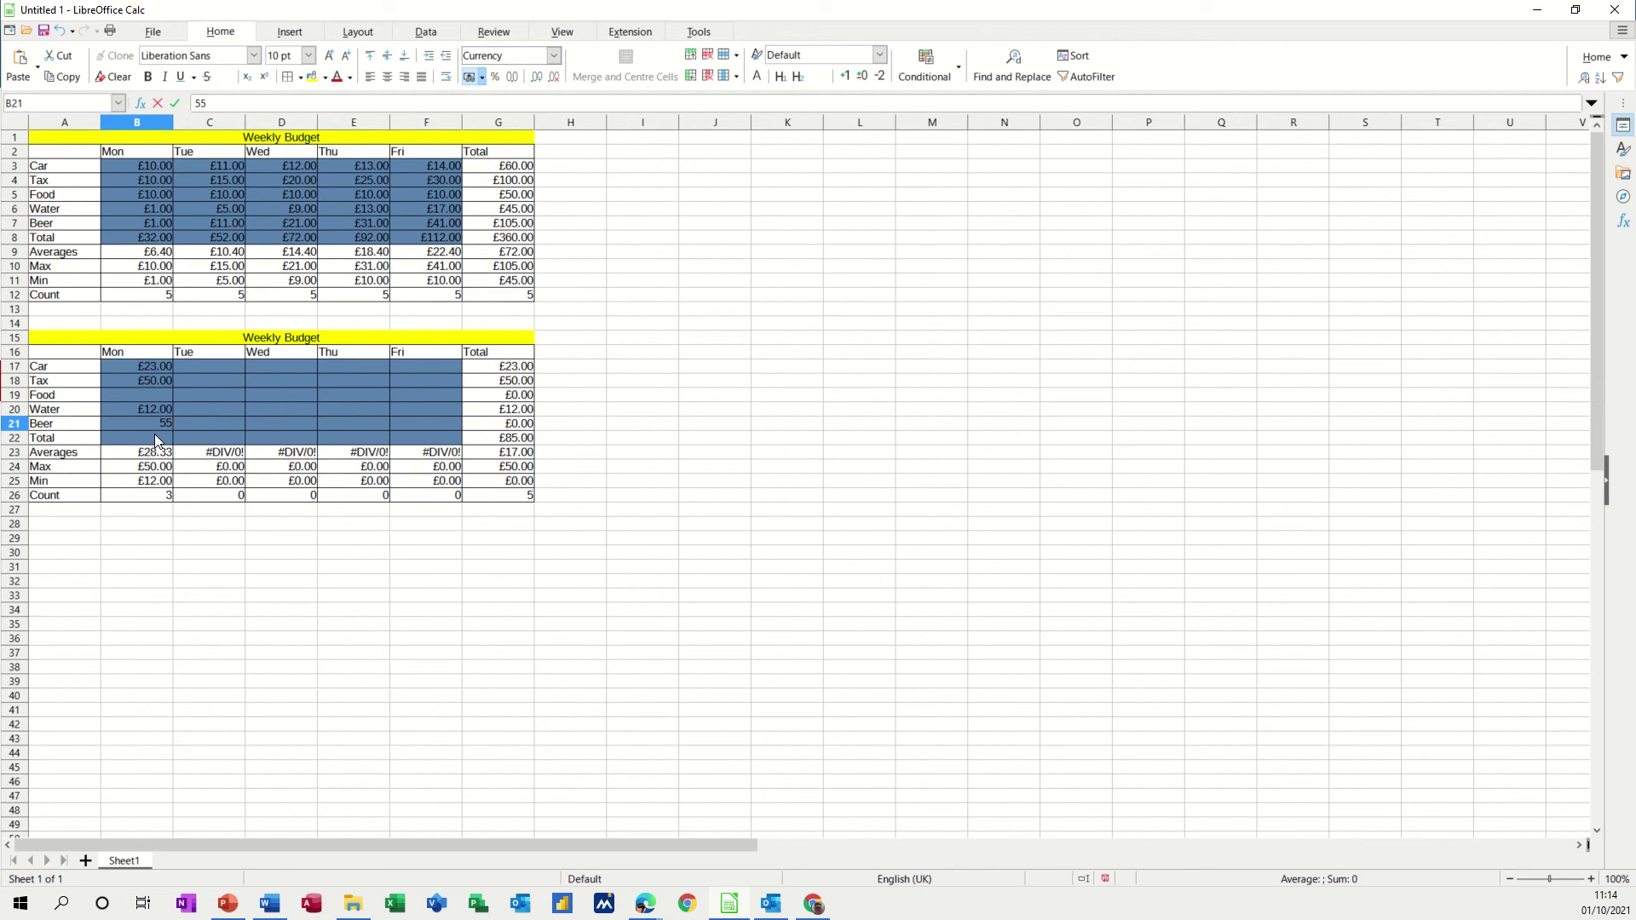
text(5)
key(Return)
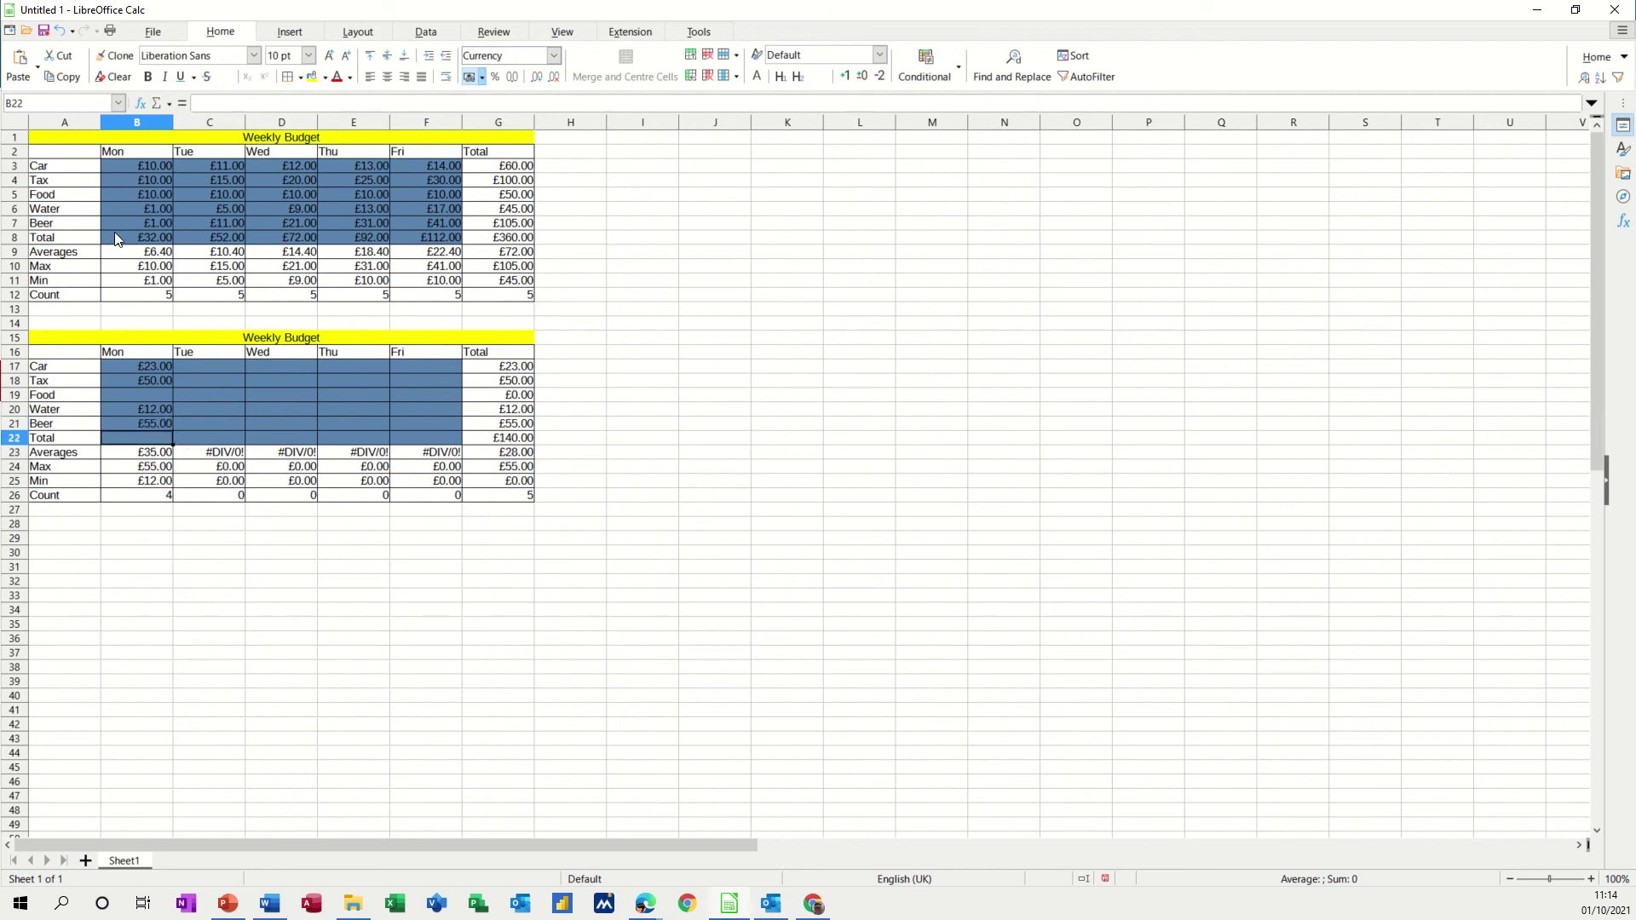
Copy the original Total row SUM formulas from B8:F8 into B22:F22 of the copy
drag(116, 235, 412, 235)
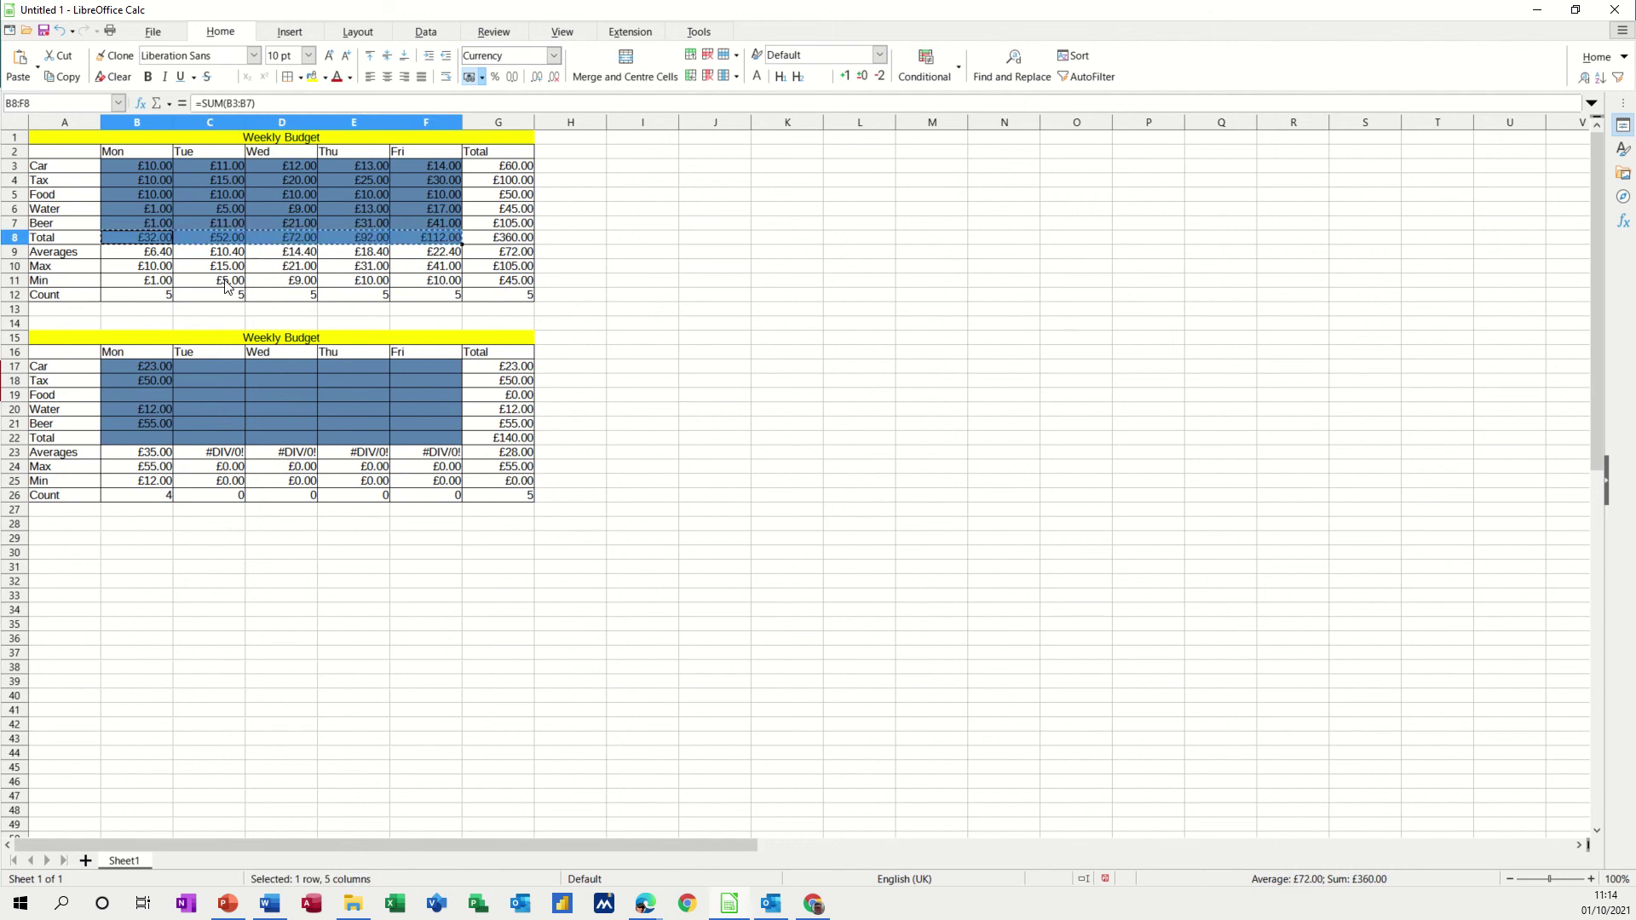
key(ctrl+c)
click(127, 438)
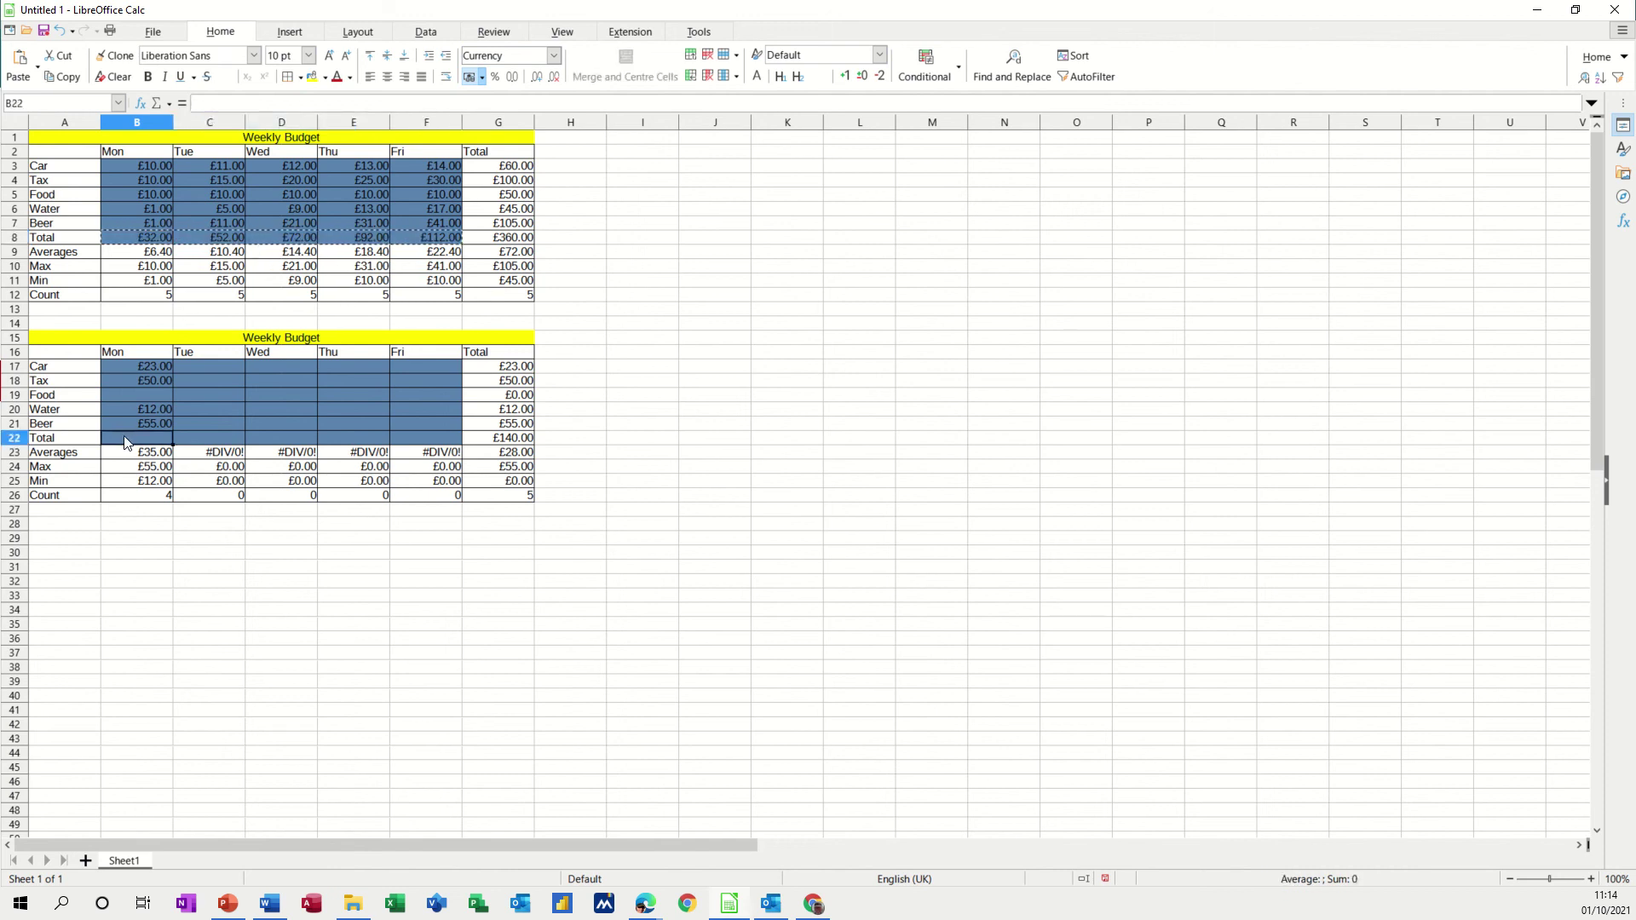
right_click(129, 437)
click(152, 475)
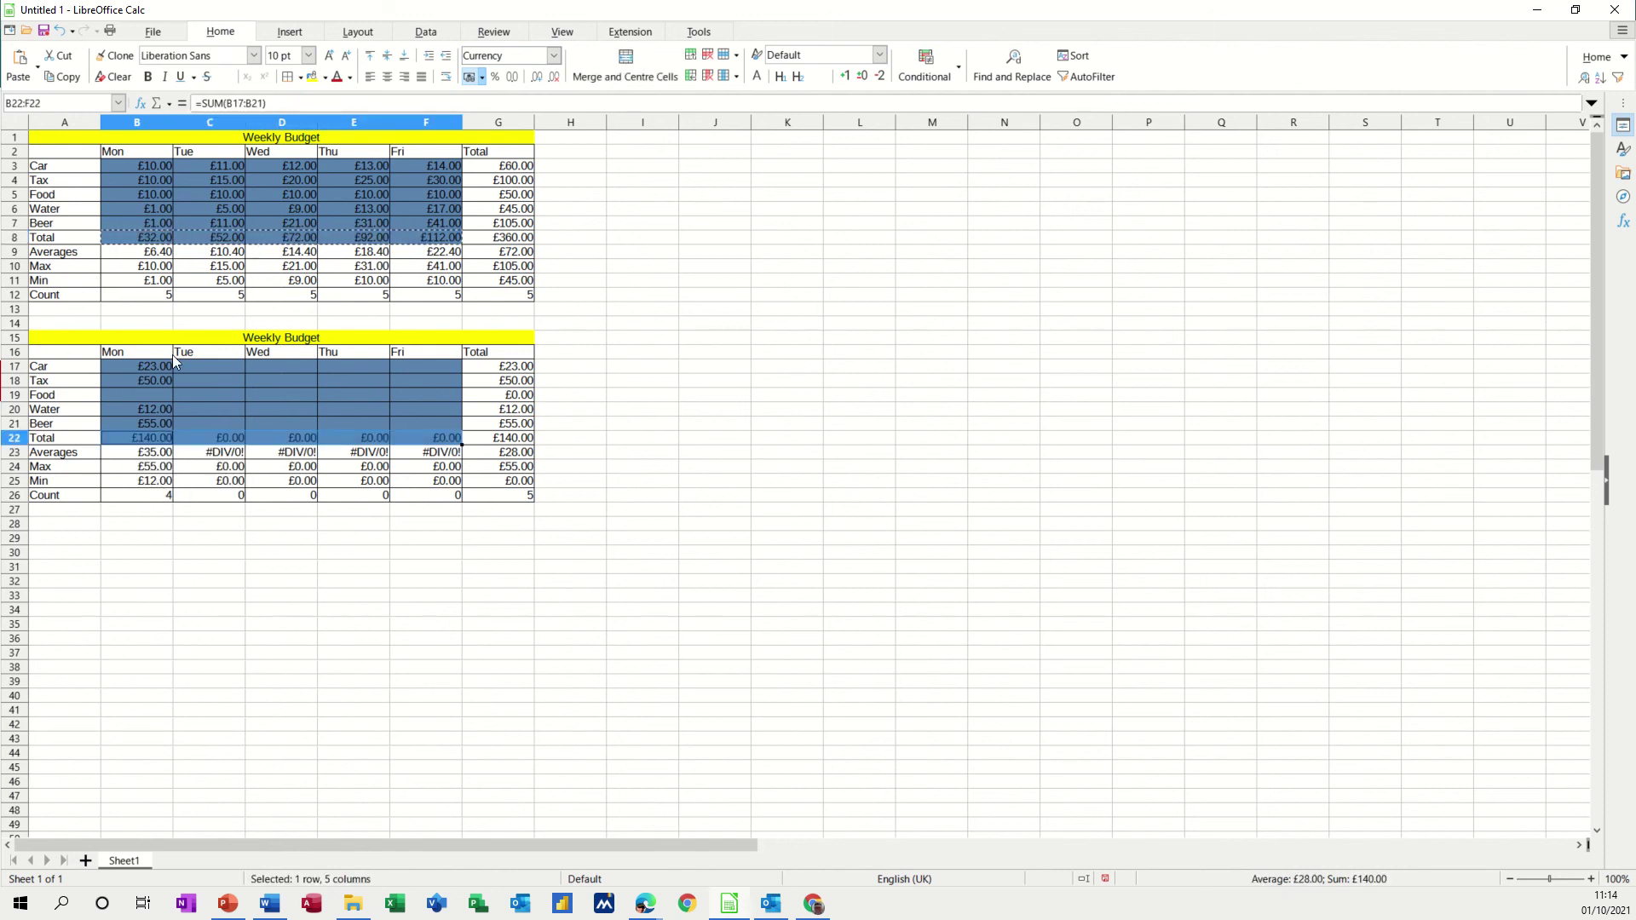
key(Tab)
click(194, 441)
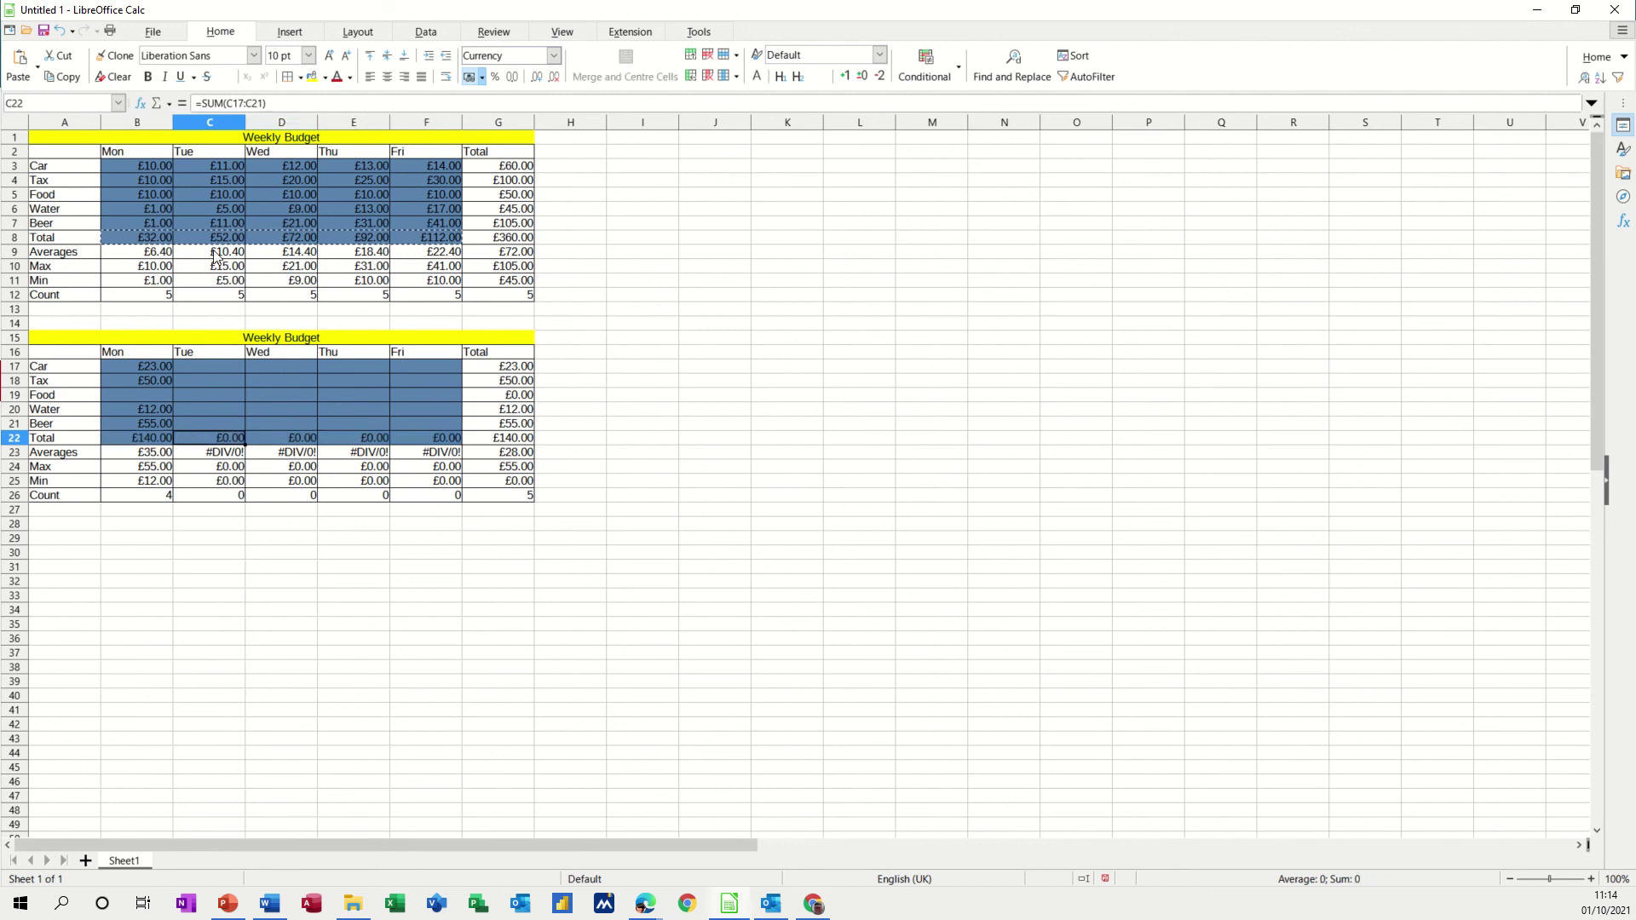
key(Escape)
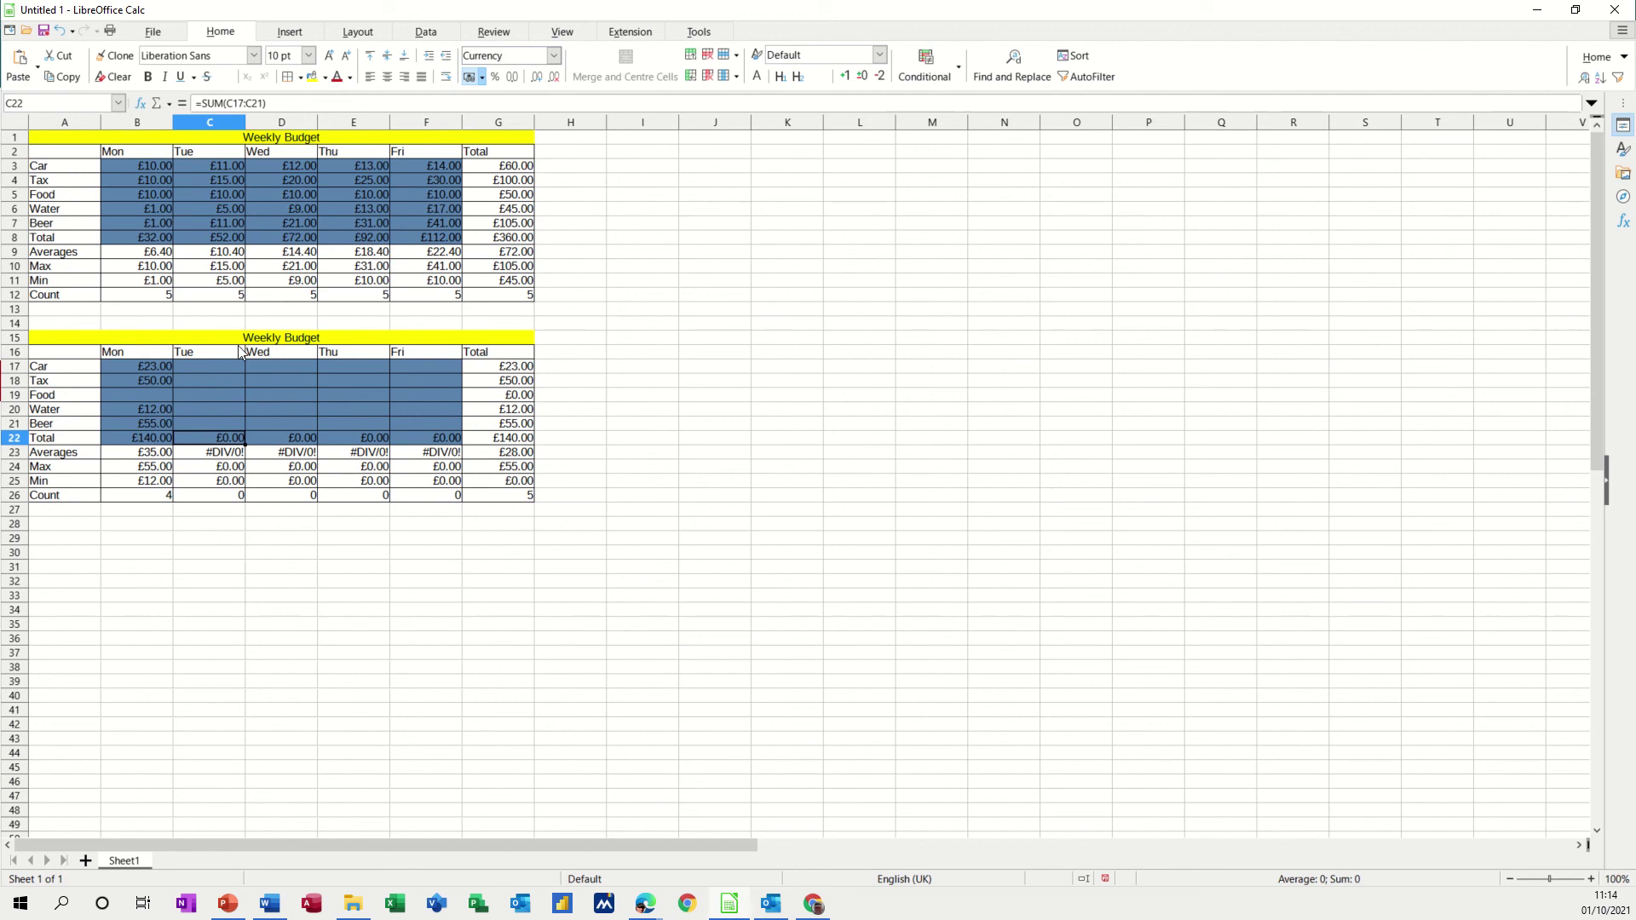
Add a blank Sheet2 to the workbook, then return to Sheet1
click(340, 340)
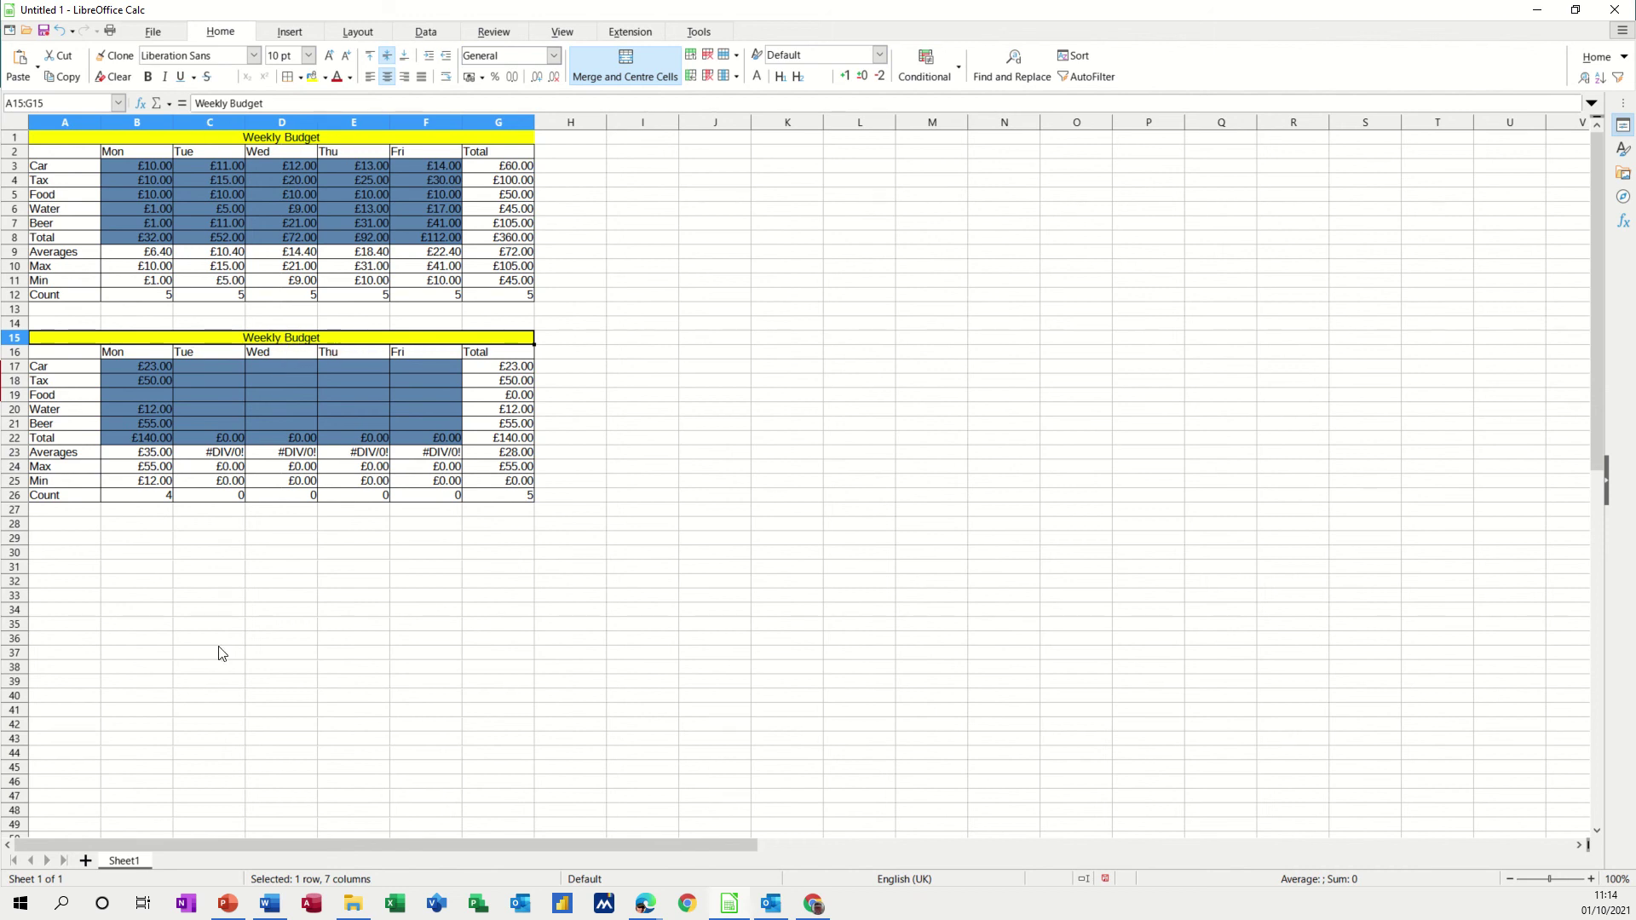
click(87, 861)
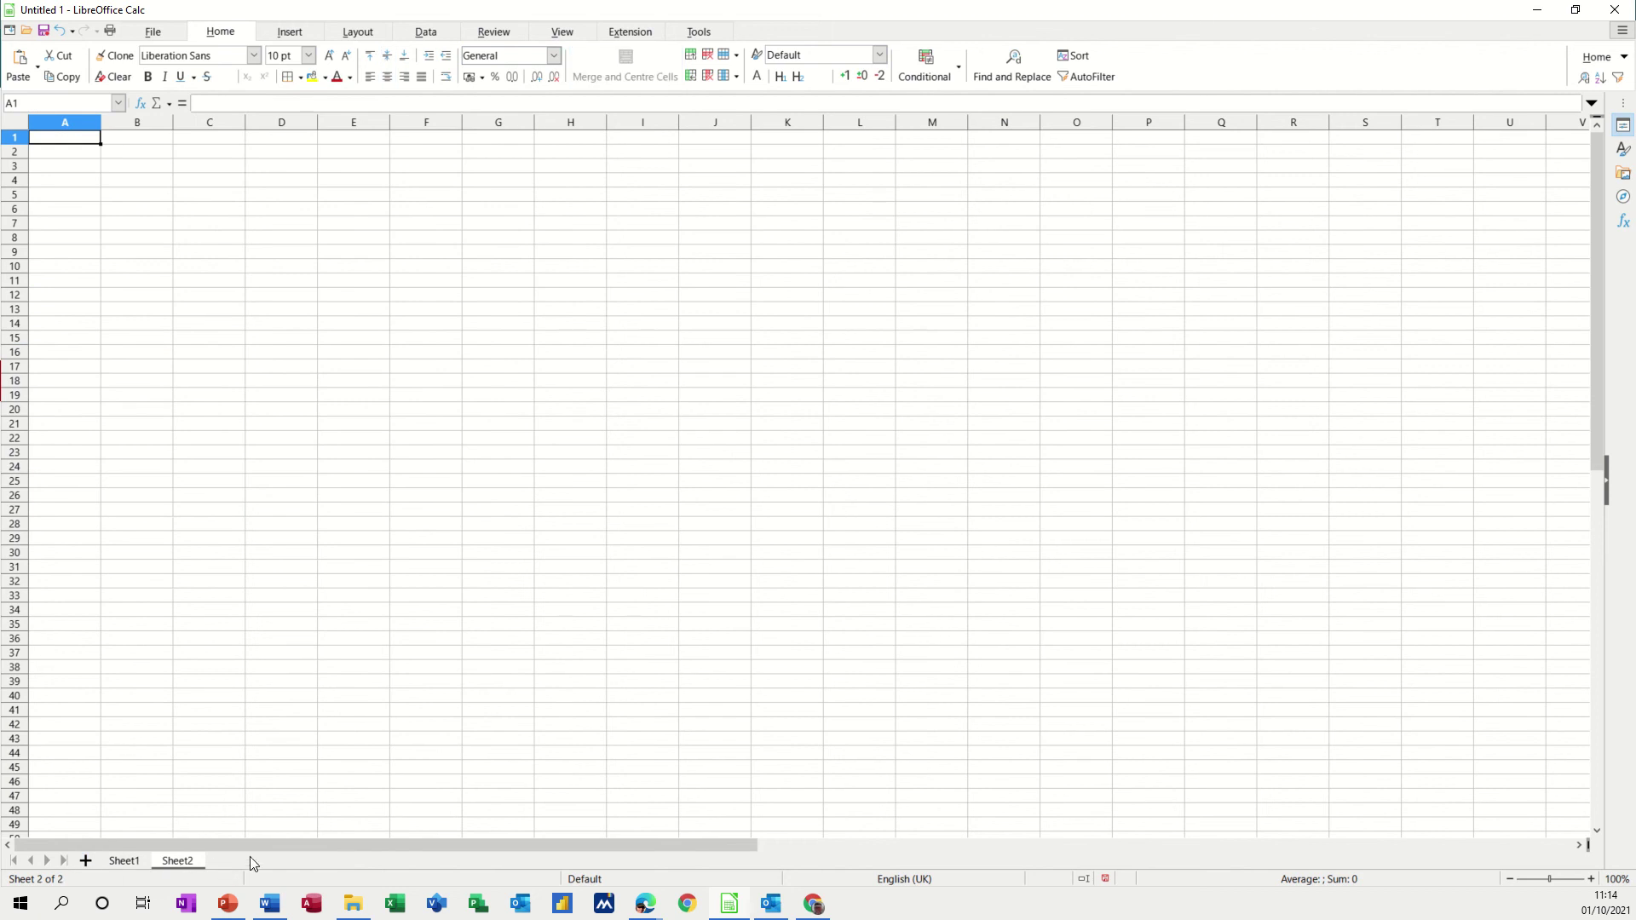
click(124, 861)
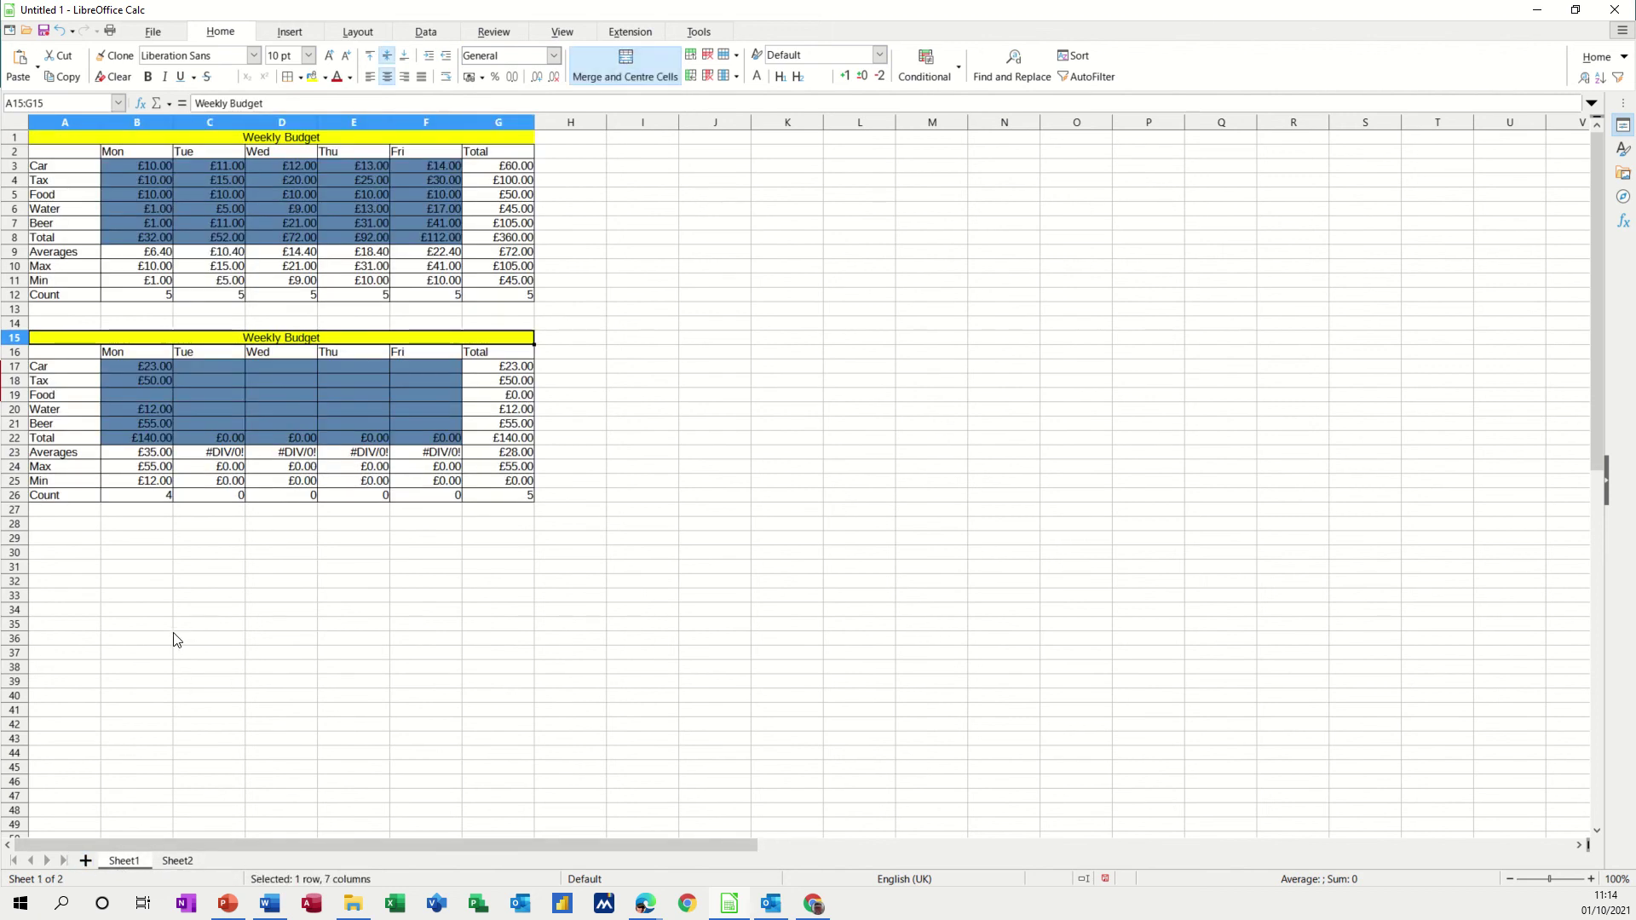